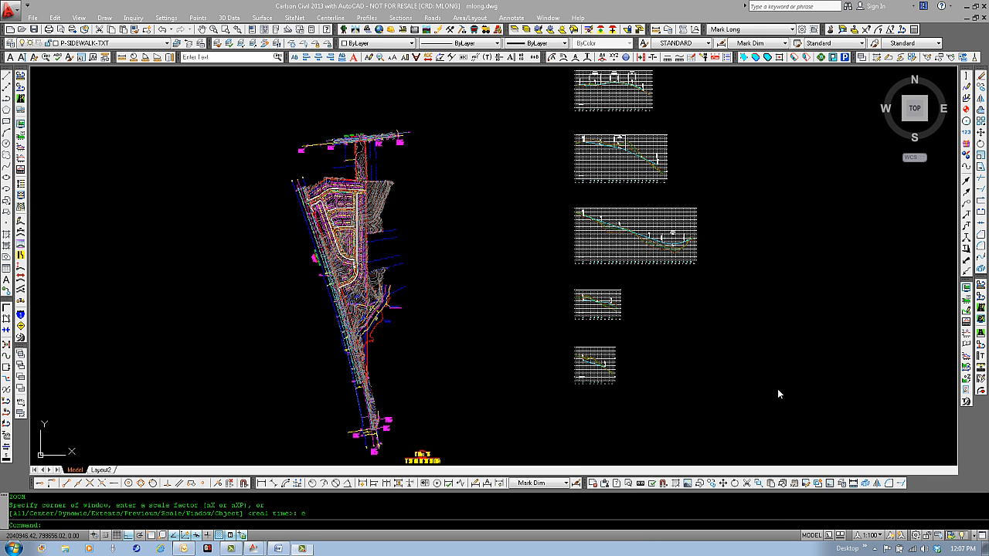
- Examine the site plan's roads, numbered lots and surrounding contours, both close up and as a whole
{"action": "left_click", "coordinate": [399, 221]}
{"action": "mouse_move", "coordinate": [398, 221]}
{"action": "middle_mouse_down"}
{"action": "mouse_move", "coordinate": [574, 258]}
{"action": "mouse_move", "coordinate": [525, 389]}
{"action": "middle_mouse_up"}
{"action": "scroll", "coordinate": [510, 239], "scroll_direction": "up", "scroll_amount": 3}
{"action": "scroll", "coordinate": [512, 245], "scroll_direction": "up", "scroll_amount": 6}
{"action": "scroll", "coordinate": [510, 181], "scroll_direction": "up", "scroll_amount": 3}
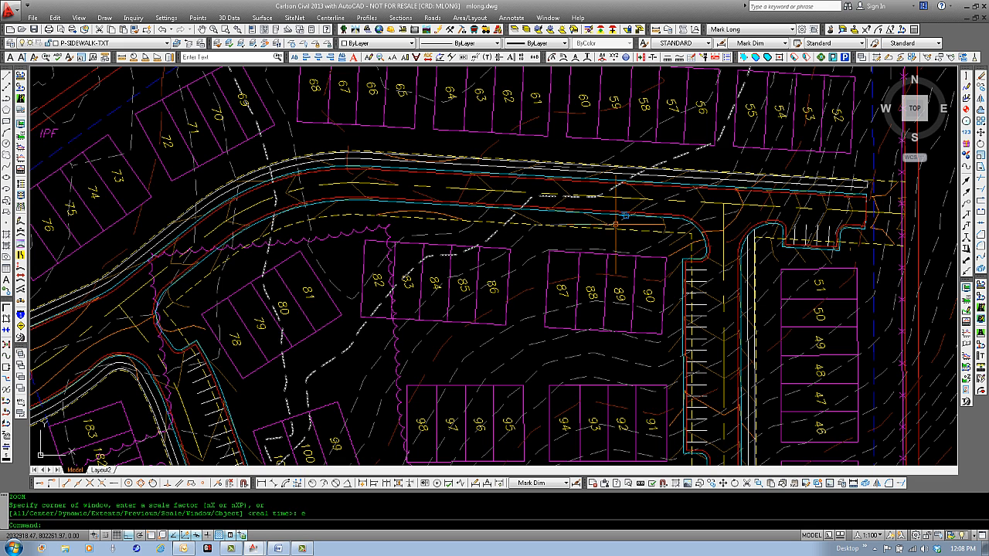
{"action": "scroll", "coordinate": [316, 143], "scroll_direction": "down", "scroll_amount": 5}
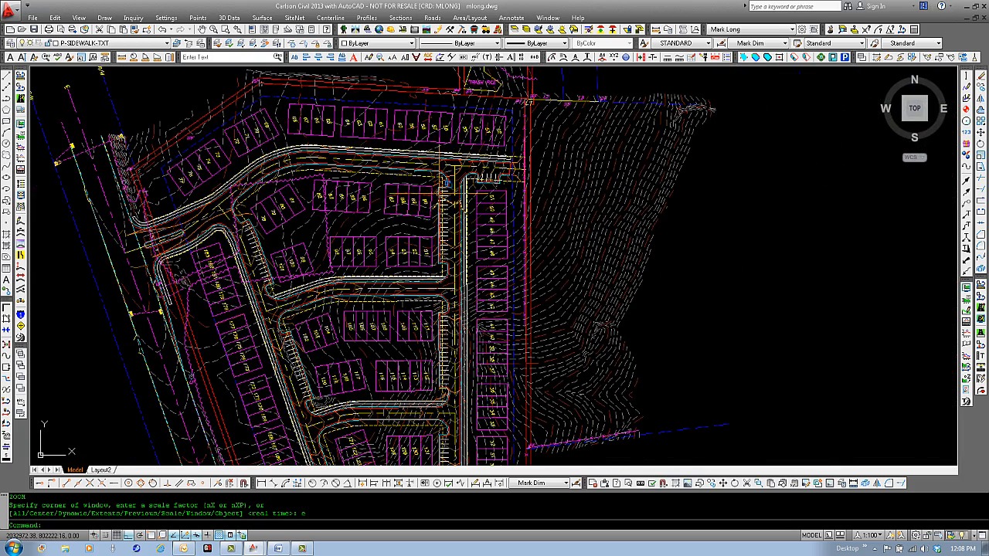
{"action": "scroll", "coordinate": [435, 201], "scroll_direction": "up", "scroll_amount": 2}
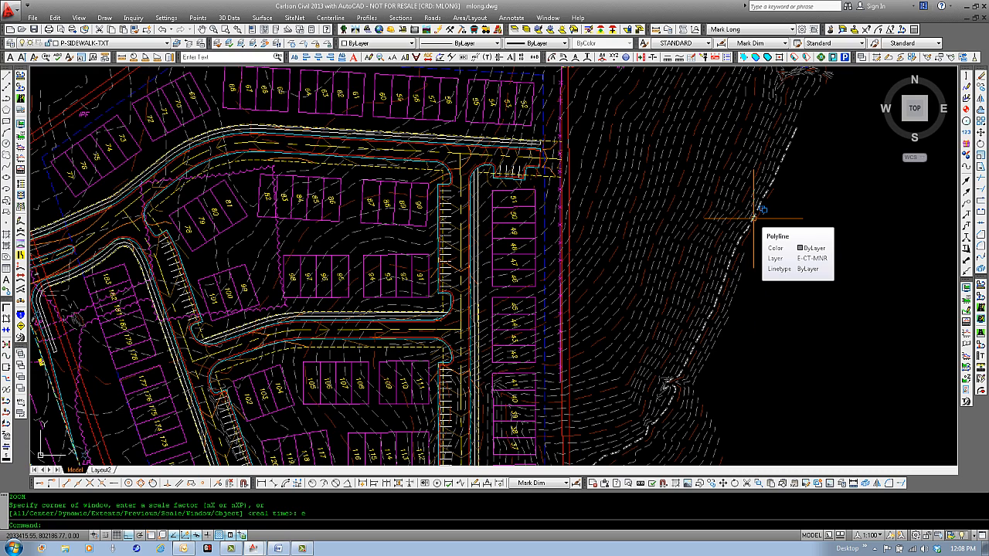
{"action": "scroll", "coordinate": [454, 267], "scroll_direction": "up", "scroll_amount": 6}
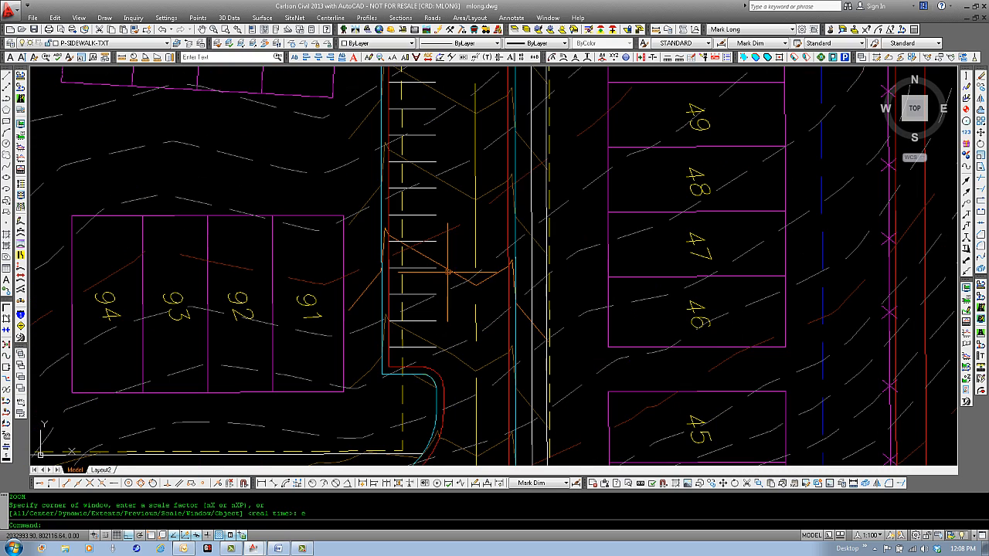
{"action": "scroll", "coordinate": [457, 189], "scroll_direction": "down", "scroll_amount": 15}
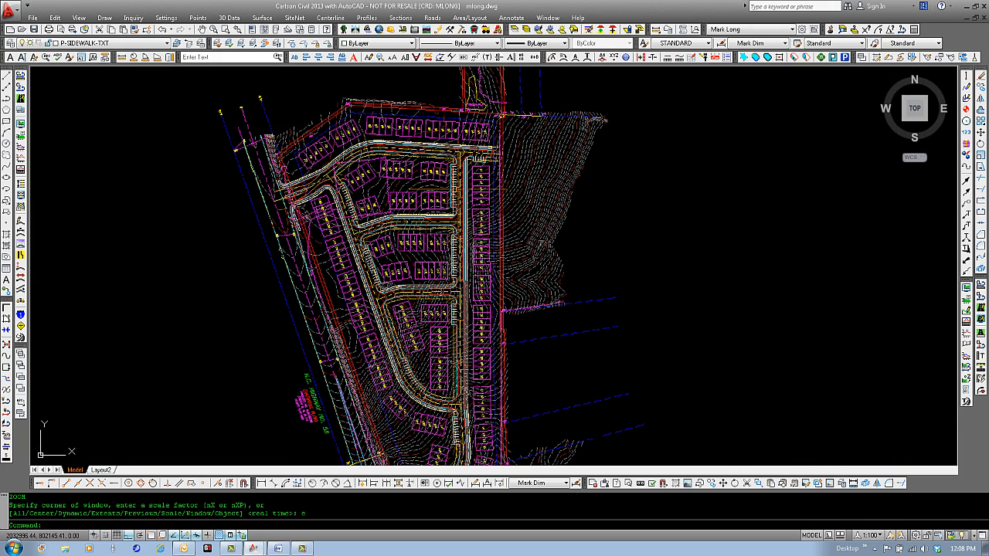
{"action": "mouse_move", "coordinate": [532, 225]}
{"action": "middle_mouse_down"}
{"action": "mouse_move", "coordinate": [503, 261]}
{"action": "mouse_move", "coordinate": [452, 265]}
{"action": "mouse_move", "coordinate": [433, 247]}
{"action": "middle_mouse_up"}
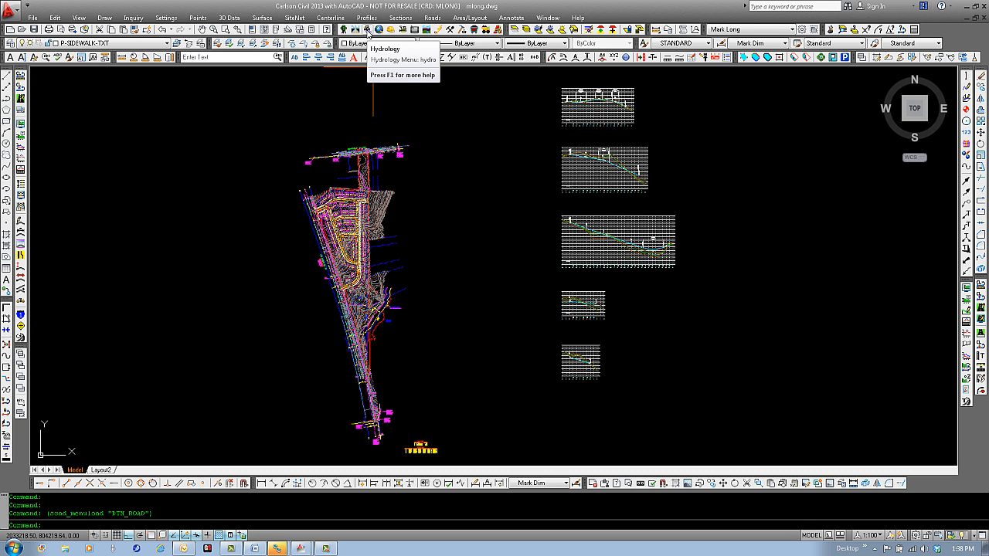
- Switch to the Hydrology module and open the Rainfall Library among the sewer network libraries
{"action": "left_click", "coordinate": [368, 31]}
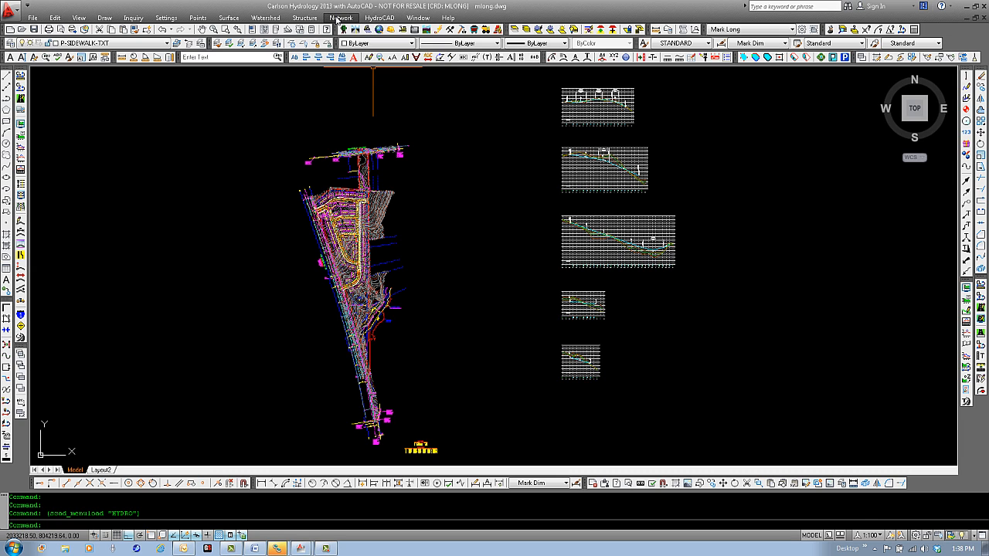
{"action": "left_click", "coordinate": [338, 18]}
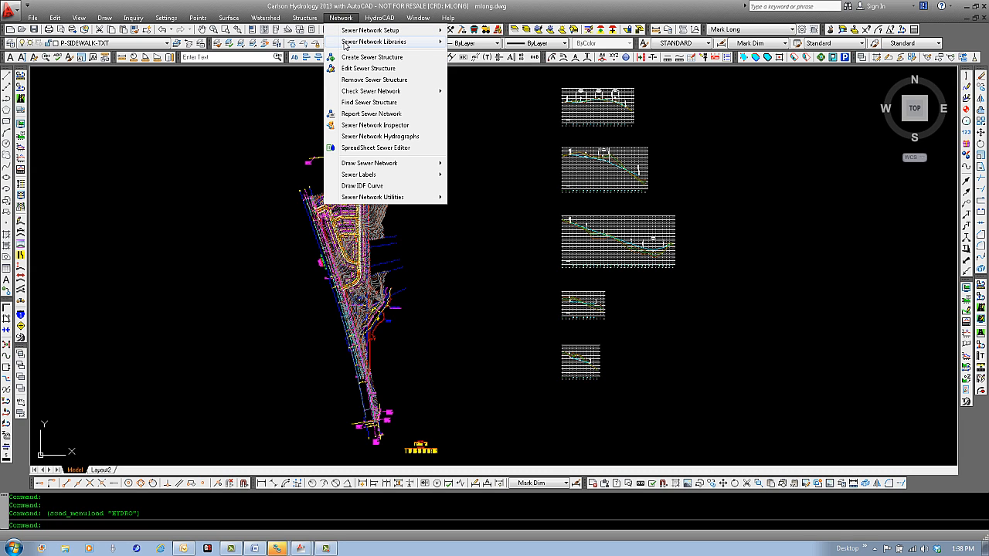
{"action": "mouse_move", "coordinate": [344, 43]}
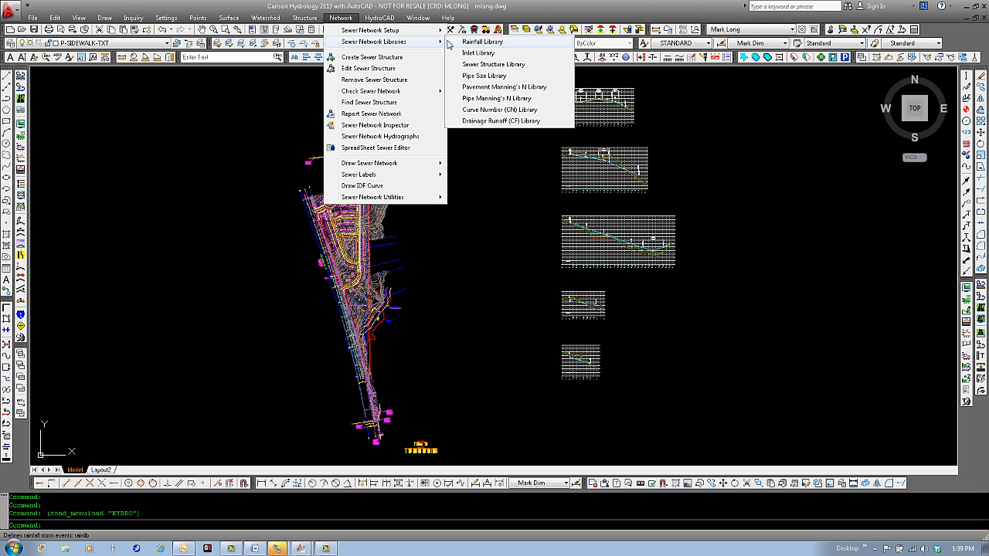
{"action": "left_click", "coordinate": [480, 43]}
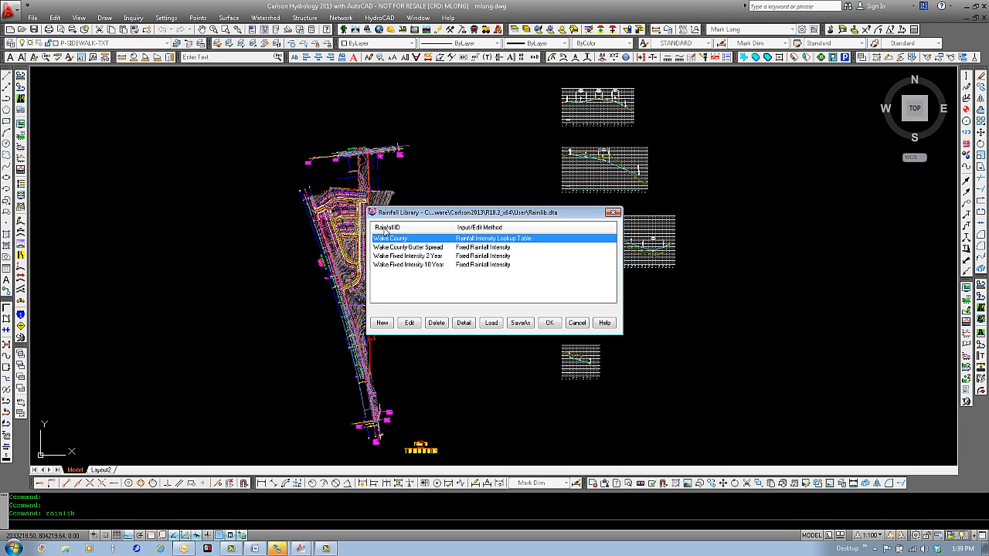
- Fill a new Rainfall Total 2/100 Year (TP-40) entry from the map, using NC, a 10-year storm and 24-hour duration
{"action": "left_click", "coordinate": [382, 323]}
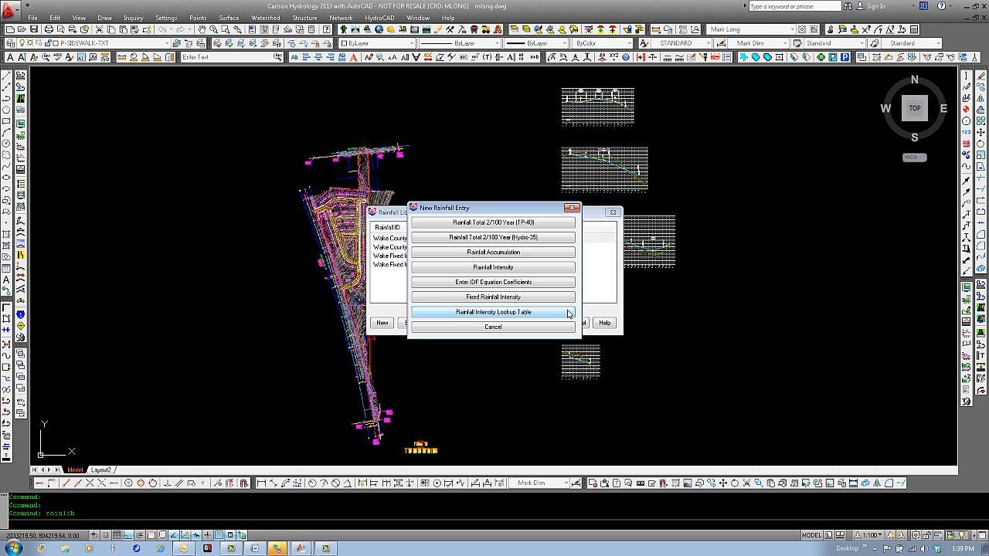
{"action": "left_click", "coordinate": [559, 225]}
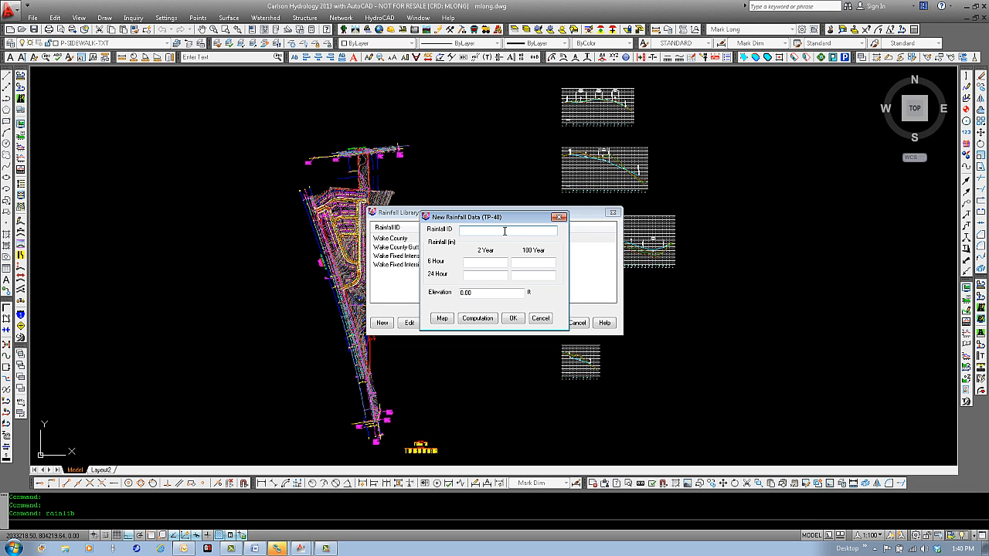
{"action": "left_click", "coordinate": [441, 321]}
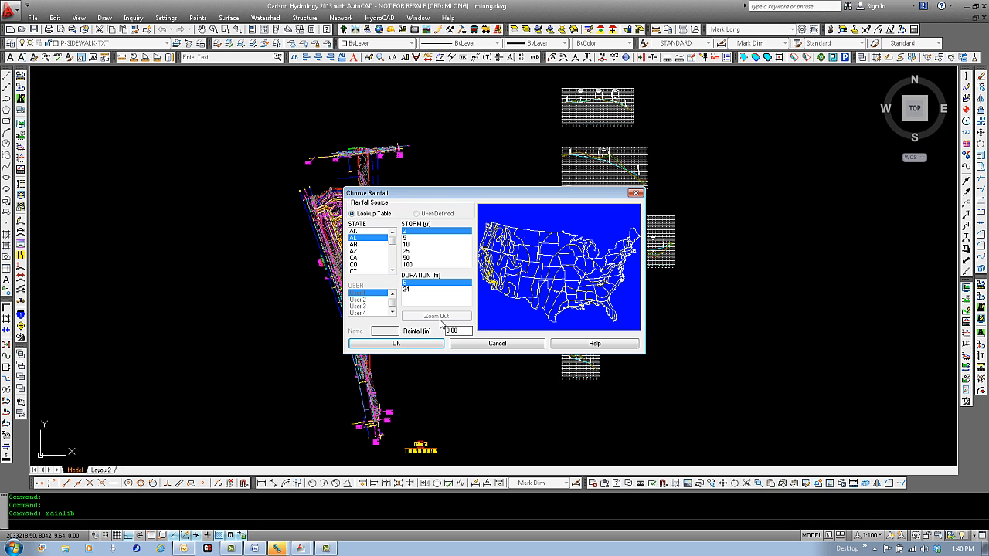
{"action": "left_click_drag", "start_coordinate": [393, 240], "coordinate": [393, 255]}
{"action": "left_click", "coordinate": [357, 258]}
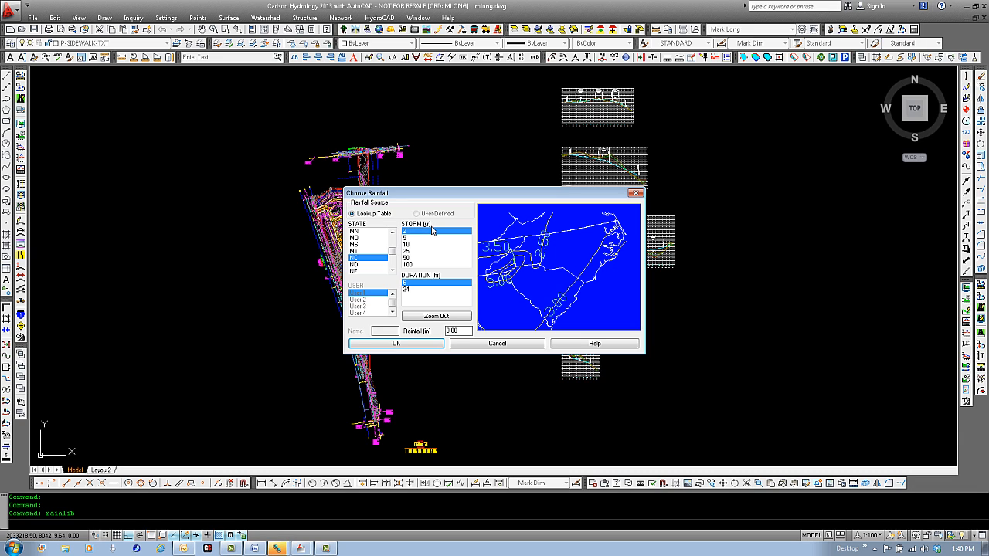
{"action": "left_click", "coordinate": [415, 245]}
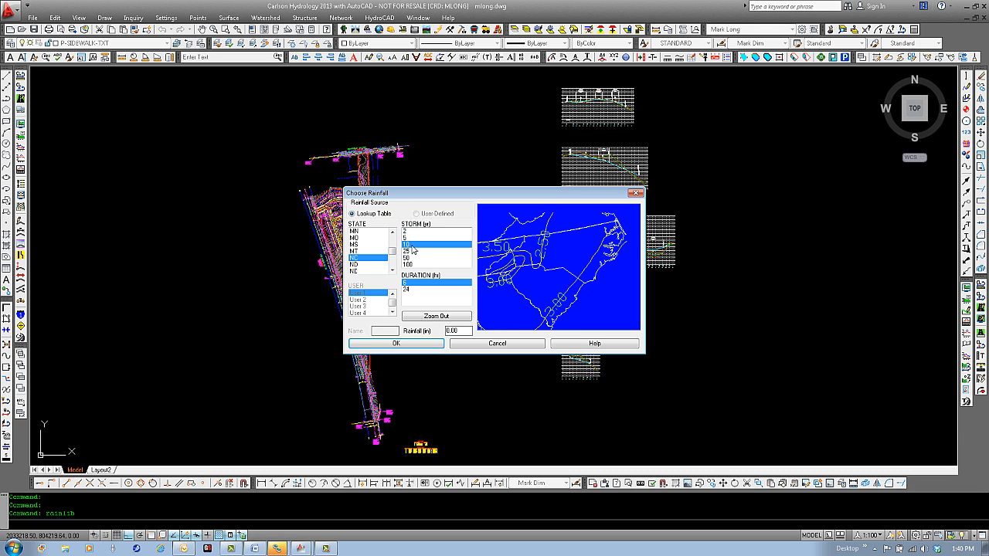
{"action": "left_click", "coordinate": [409, 289]}
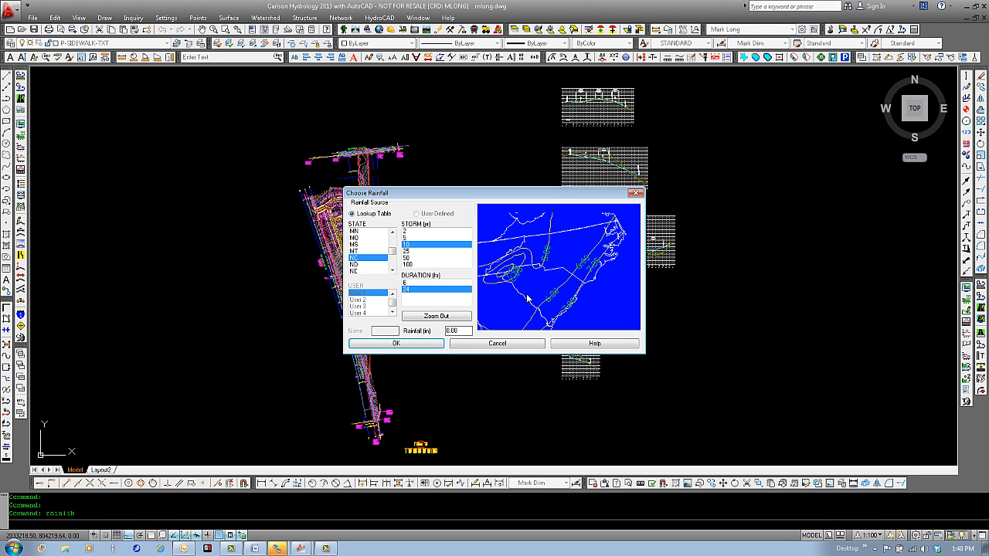
{"action": "left_click", "coordinate": [575, 255]}
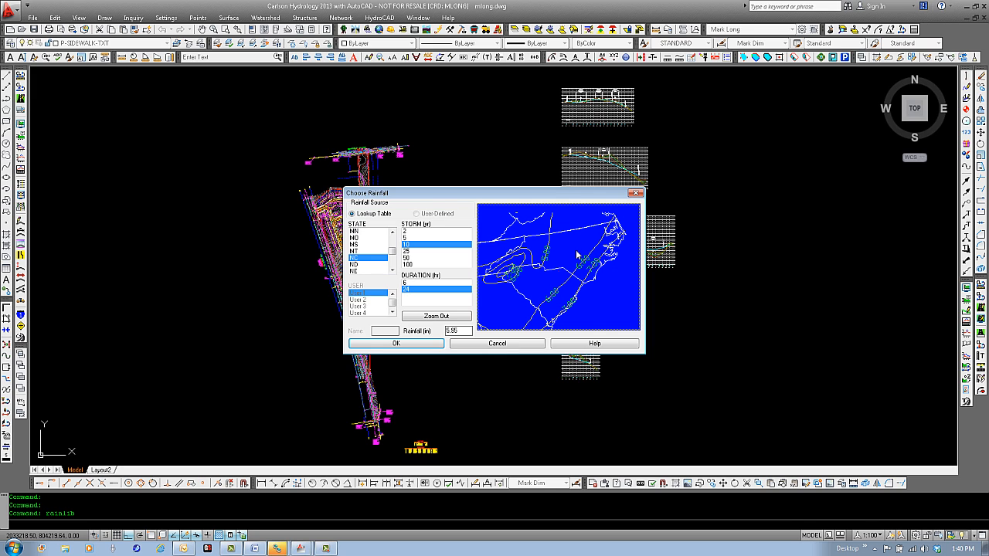
{"action": "left_click", "coordinate": [398, 343]}
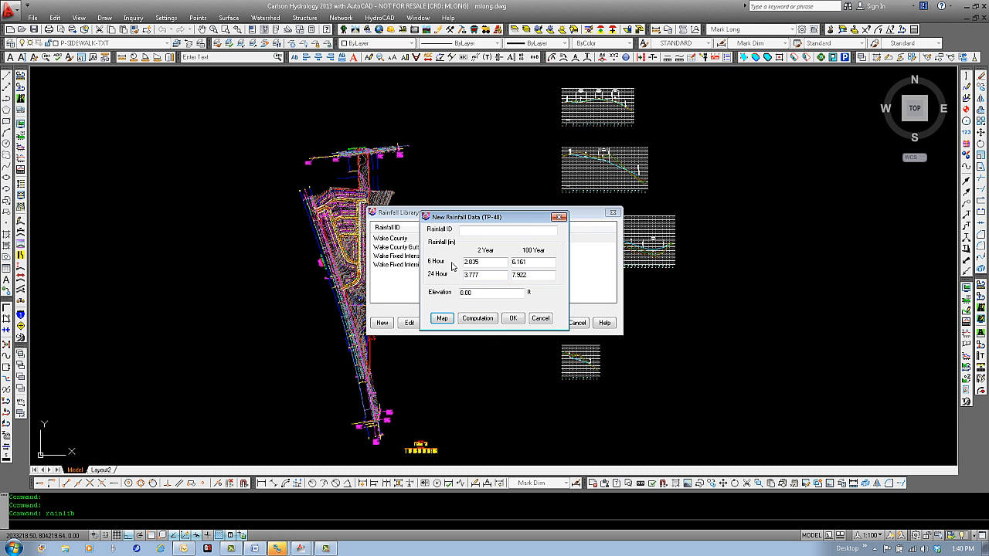
- Review the TP-40 intensity computation with a 10-year return period, and discard the new entry
{"action": "left_click", "coordinate": [481, 320]}
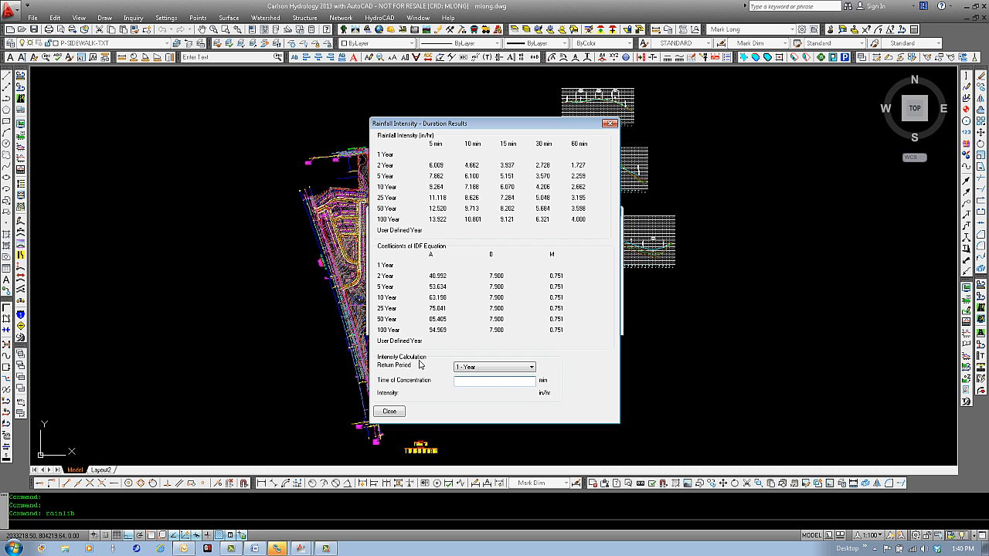
{"action": "left_click", "coordinate": [532, 369]}
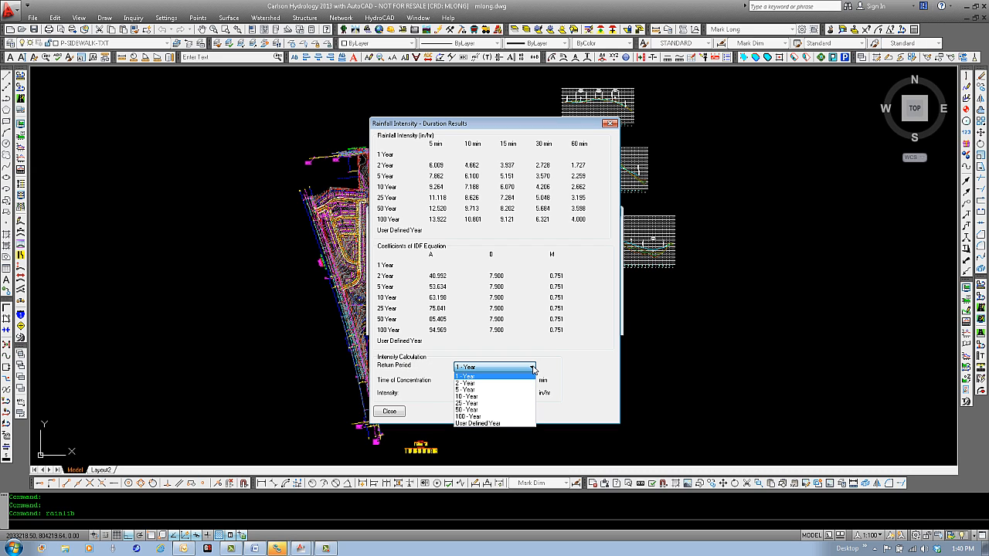
{"action": "left_click", "coordinate": [516, 399]}
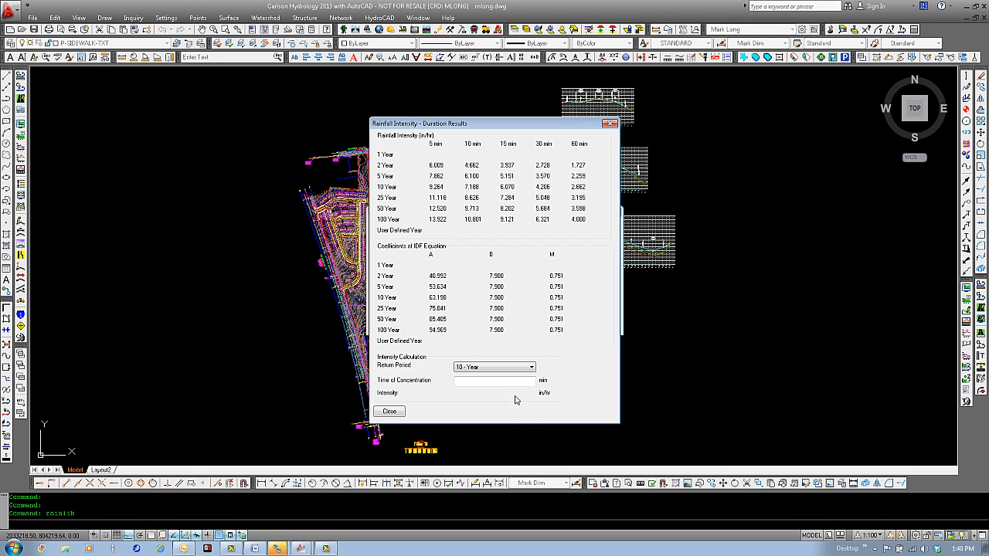
{"action": "left_click", "coordinate": [496, 382]}
{"action": "key", "text": "Return"}
{"action": "left_click", "coordinate": [389, 412]}
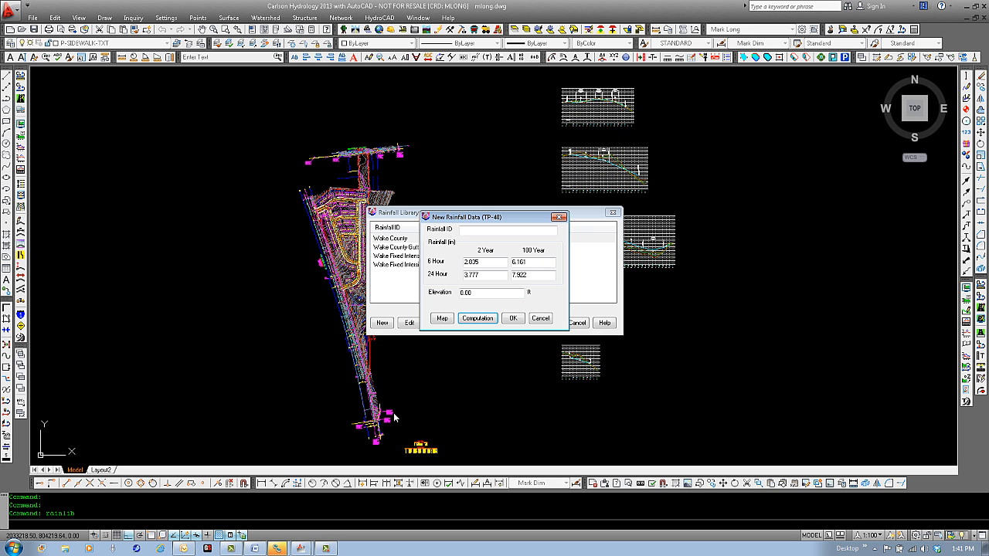
{"action": "left_click", "coordinate": [541, 319]}
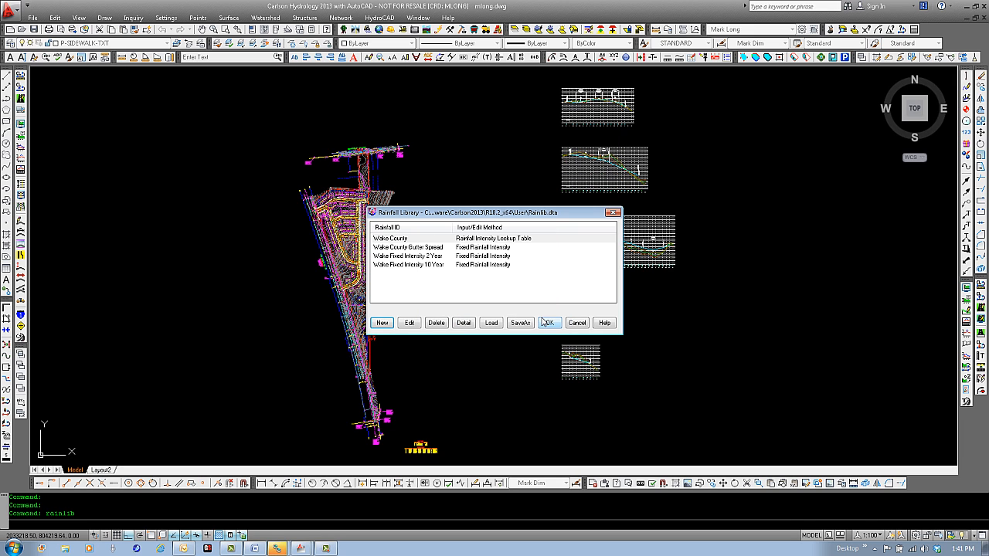
- Fill a new Rainfall Total 2/100 Year (Hydro-35) entry from the map, using NC, a 100-year return period and 5-minute duration
{"action": "left_click", "coordinate": [382, 323]}
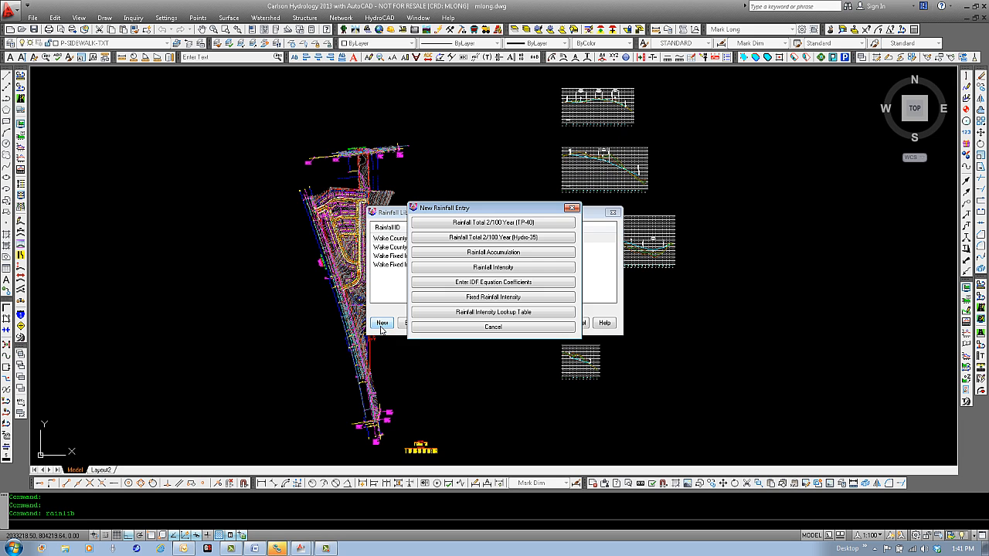
{"action": "left_click", "coordinate": [554, 240]}
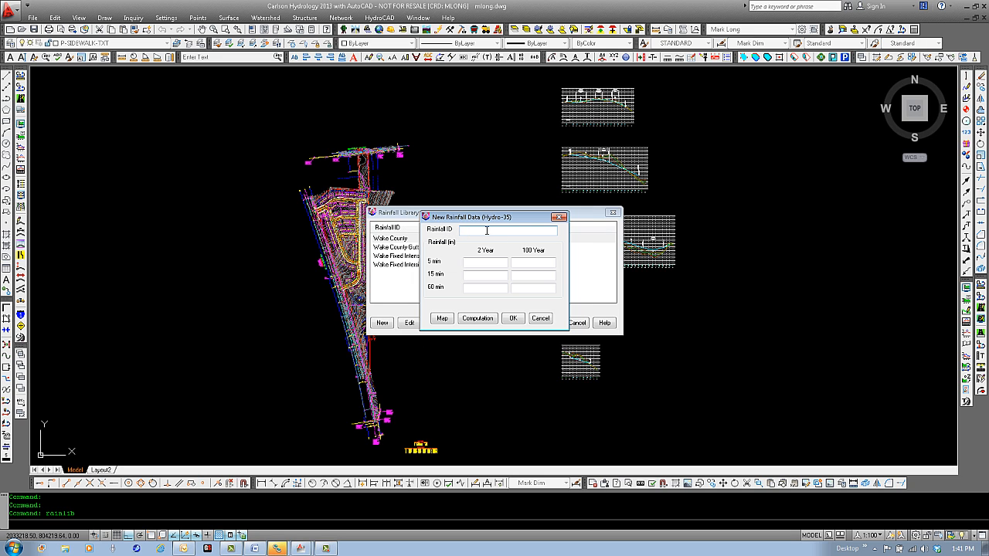
{"action": "left_click", "coordinate": [442, 318]}
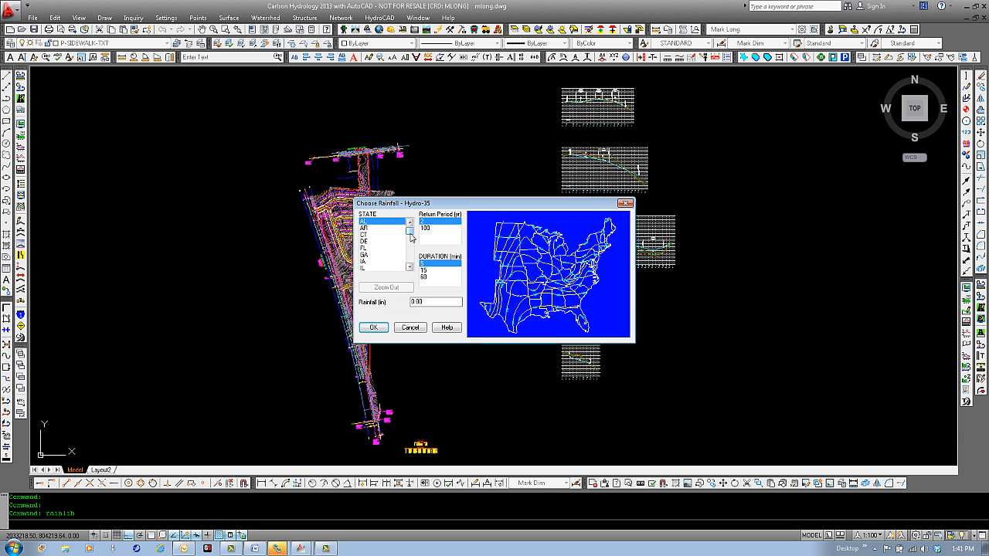
{"action": "left_click_drag", "start_coordinate": [410, 230], "coordinate": [410, 255]}
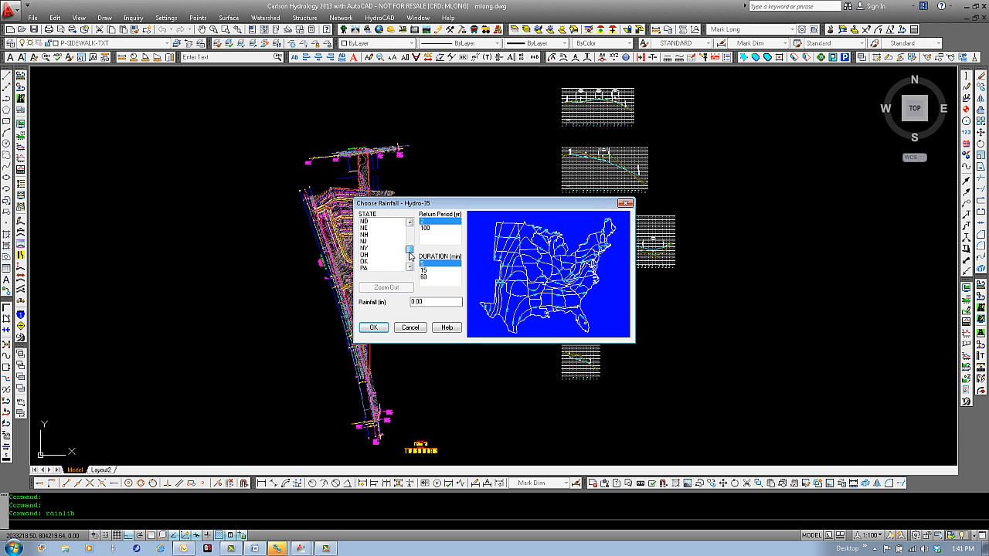
{"action": "left_click", "coordinate": [410, 223]}
{"action": "left_click", "coordinate": [411, 222]}
{"action": "left_click", "coordinate": [378, 228]}
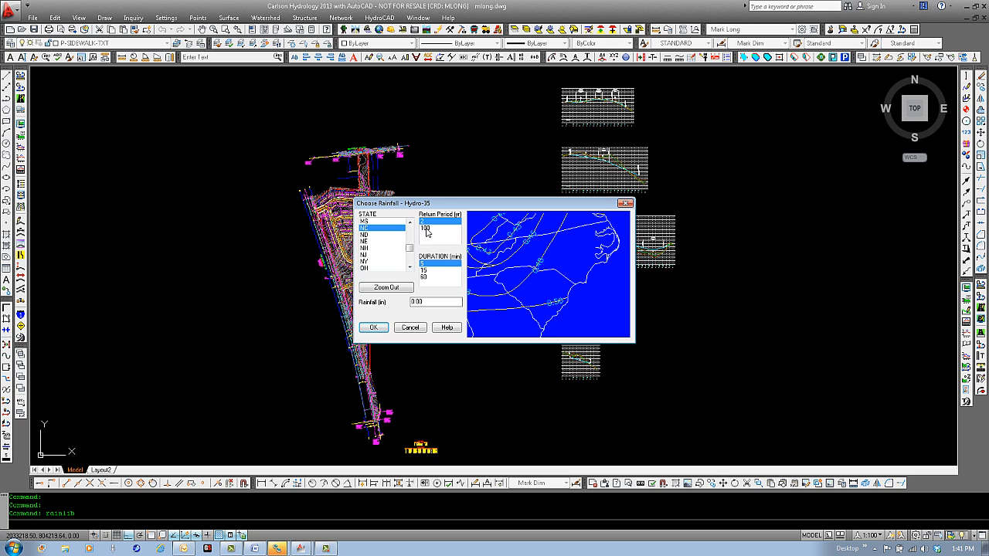
{"action": "left_click", "coordinate": [425, 228]}
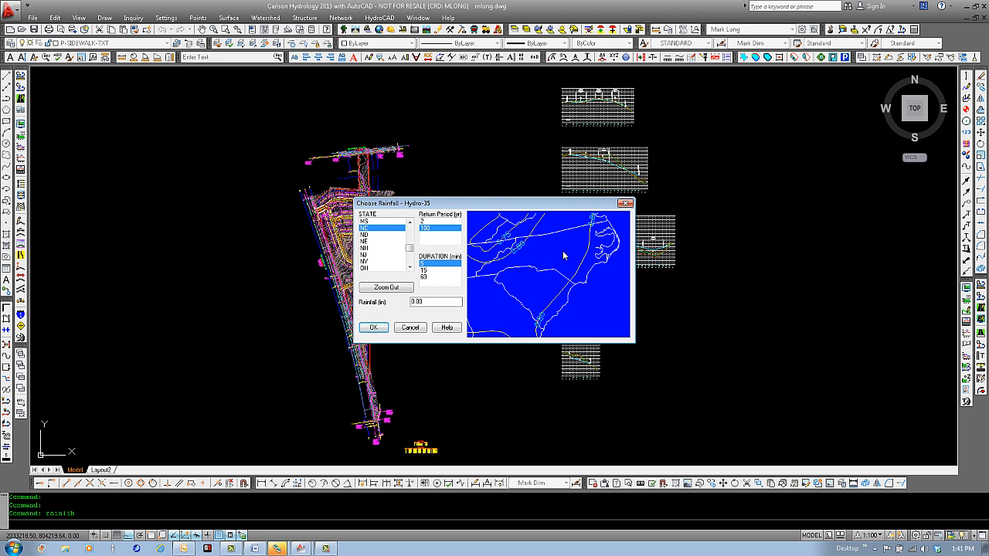
{"action": "left_click", "coordinate": [374, 329]}
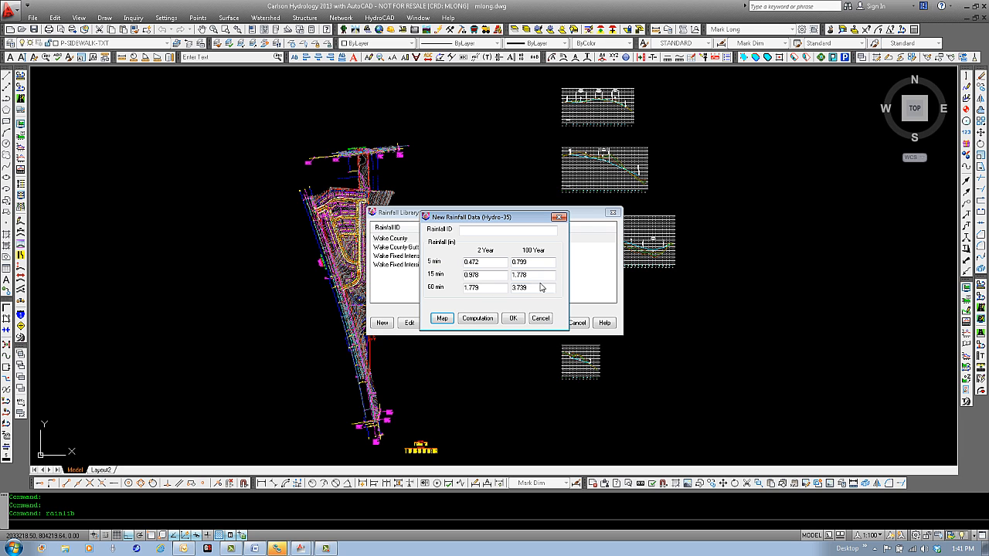
- Review the Hydro-35 intensity results and IDF coefficients with a 10-year return period, and discard the entry
{"action": "left_click", "coordinate": [492, 320]}
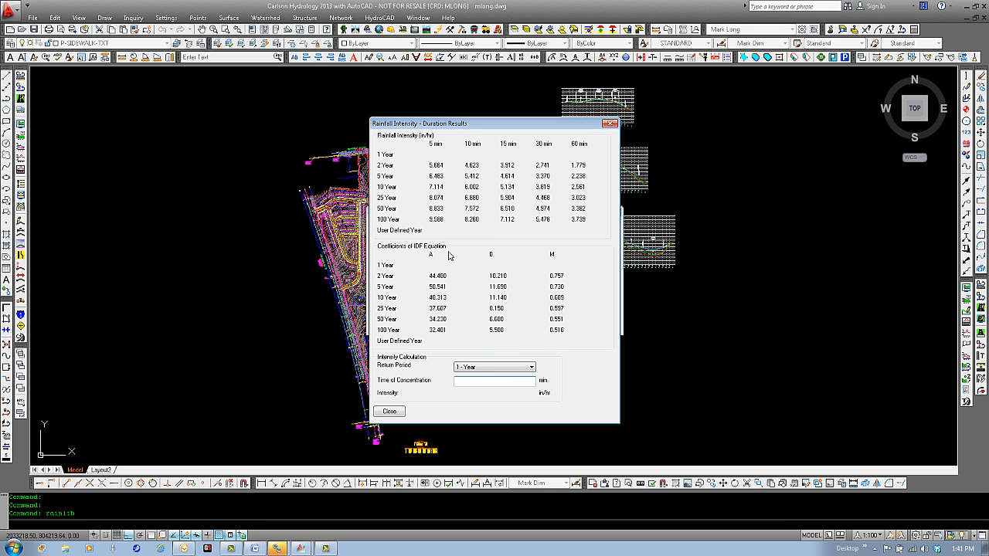
{"action": "left_click", "coordinate": [533, 373]}
{"action": "left_click", "coordinate": [478, 394]}
{"action": "key", "text": "Return"}
{"action": "left_click", "coordinate": [394, 412]}
{"action": "left_click", "coordinate": [540, 319]}
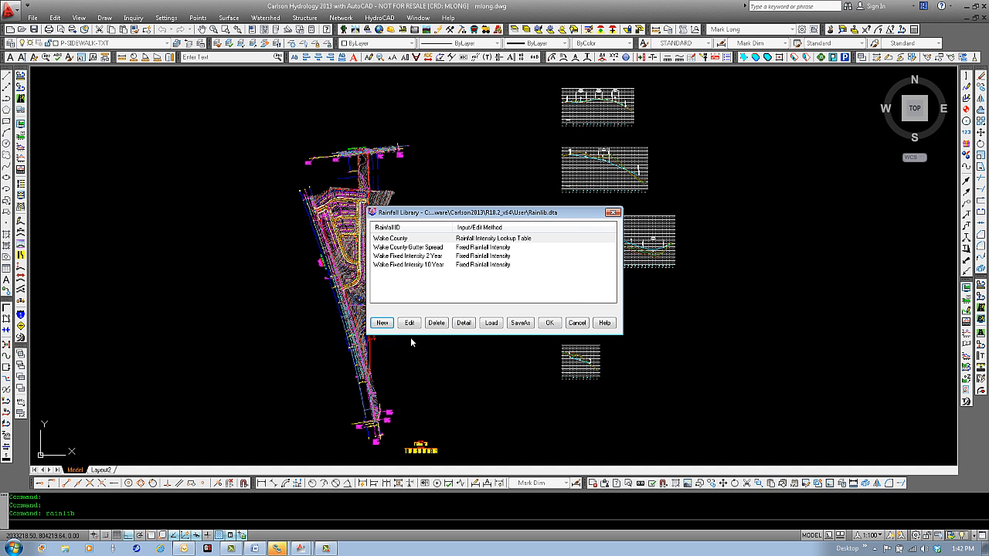
- View the return period choices for a new Rainfall Accumulation entry and cancel it
{"action": "left_click", "coordinate": [381, 323]}
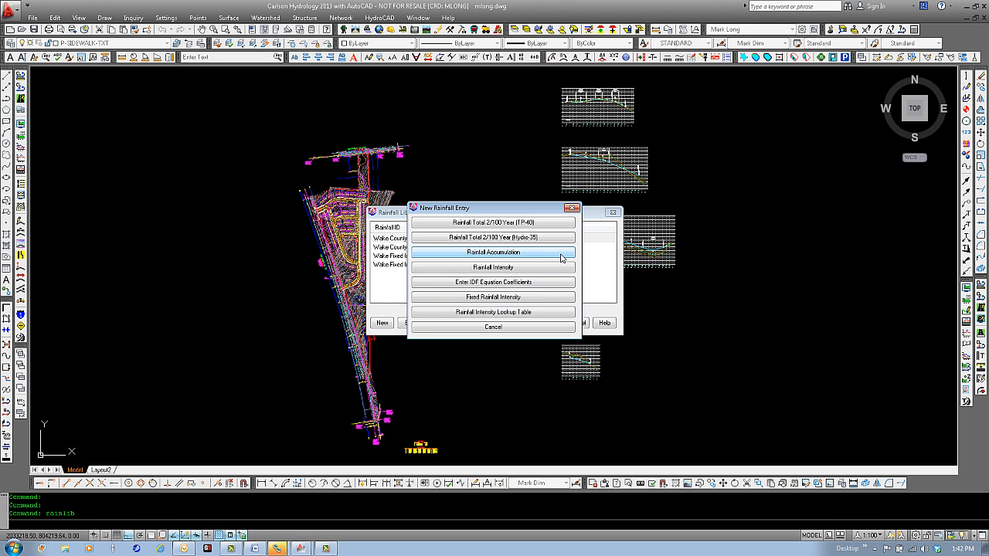
{"action": "left_click", "coordinate": [562, 258]}
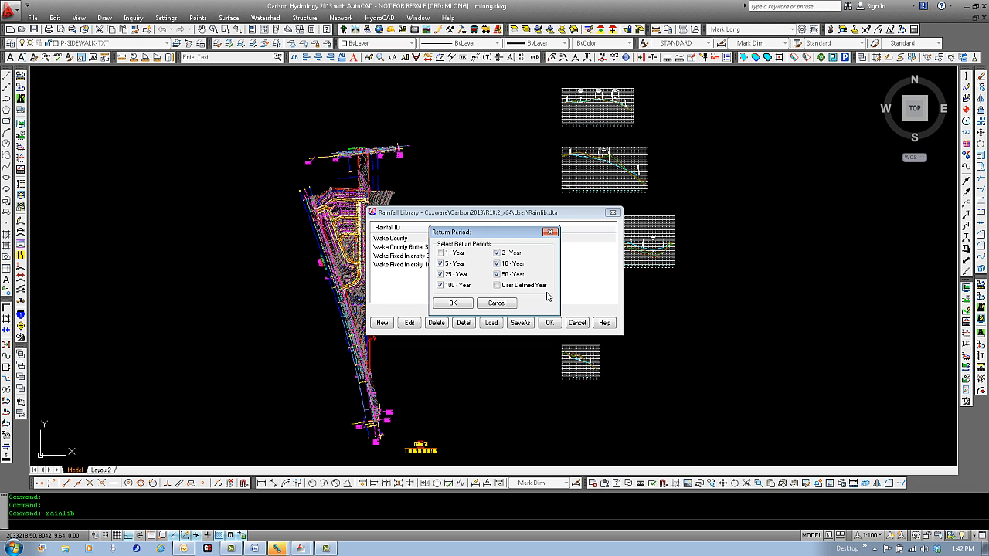
{"action": "left_click", "coordinate": [497, 305]}
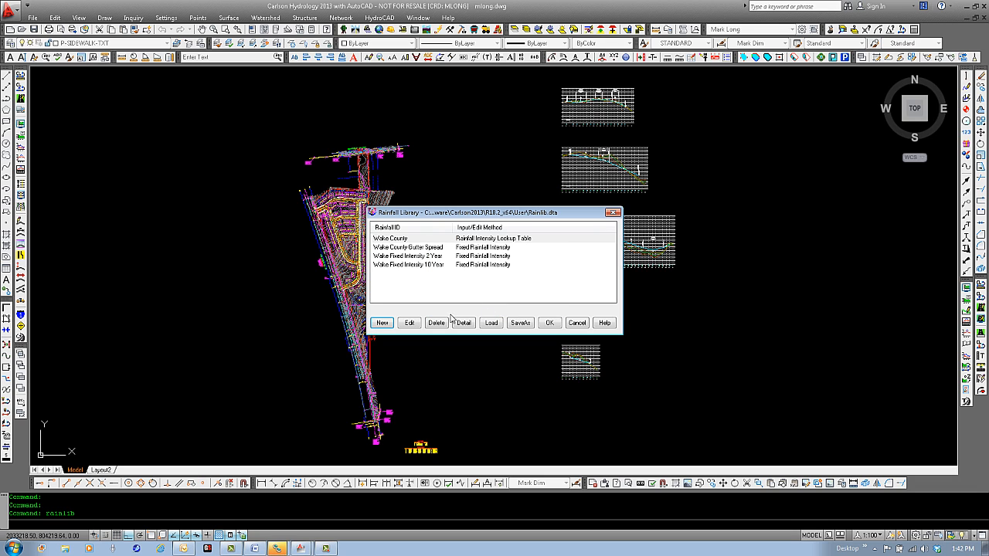
- View the coefficient table for a new IDF Equation Coefficients entry with the preset return periods, and cancel the entry
{"action": "left_click", "coordinate": [382, 324]}
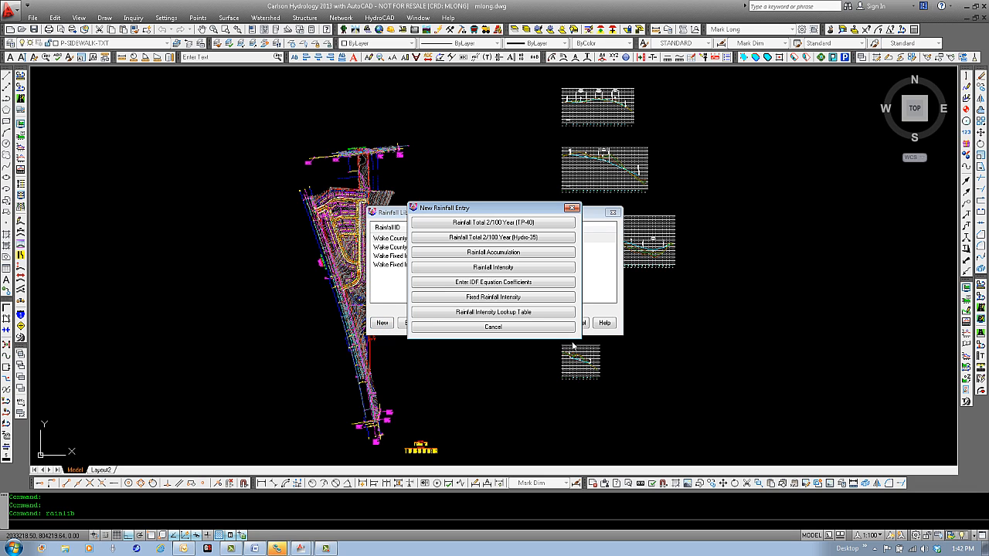
{"action": "left_click", "coordinate": [569, 285]}
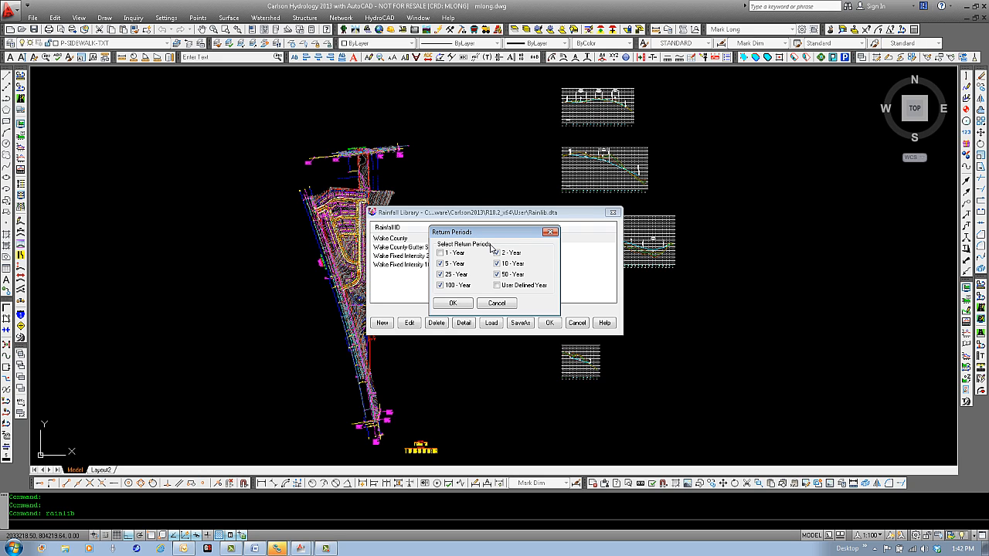
{"action": "left_click", "coordinate": [462, 306]}
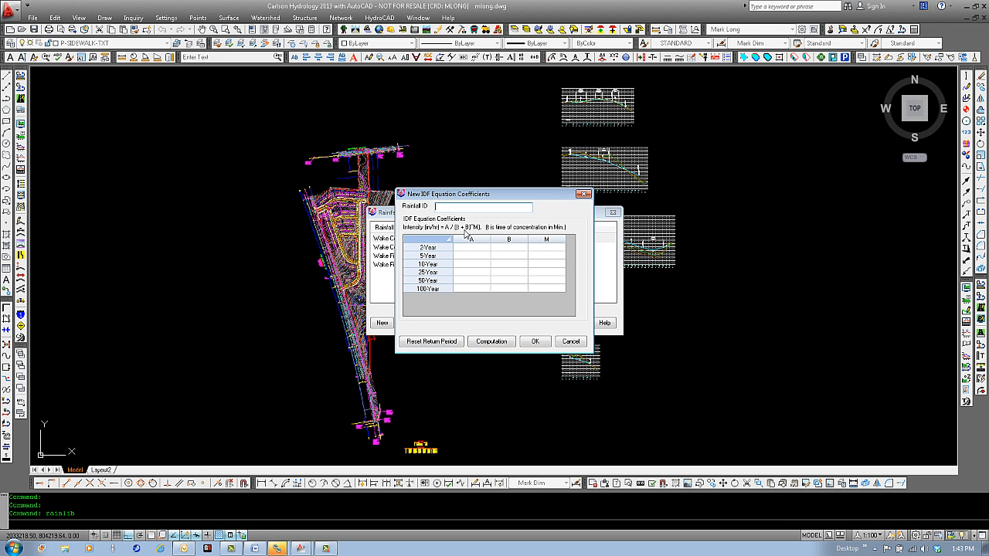
{"action": "left_click", "coordinate": [571, 343]}
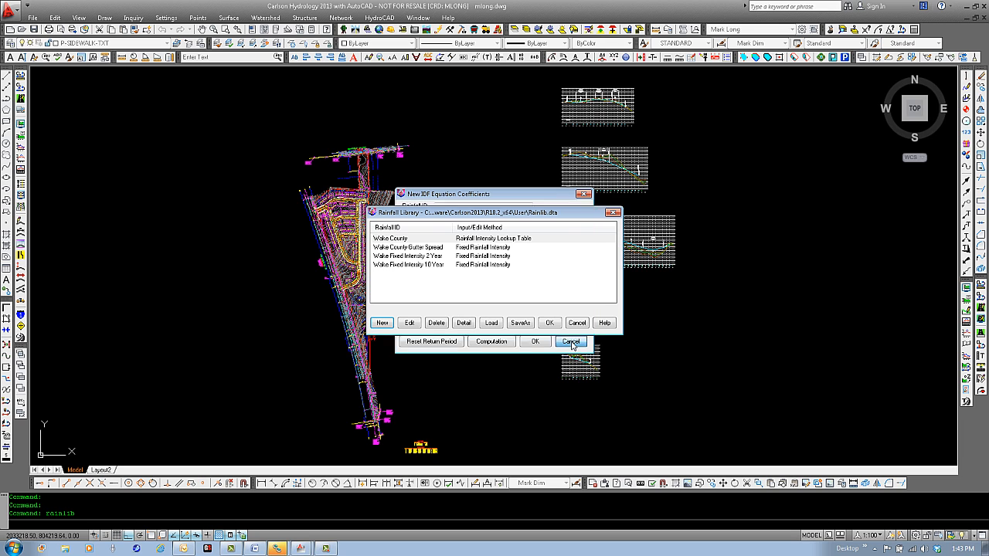
- View the input fields of a new Fixed Rainfall Intensity entry and cancel it
{"action": "left_click", "coordinate": [382, 324]}
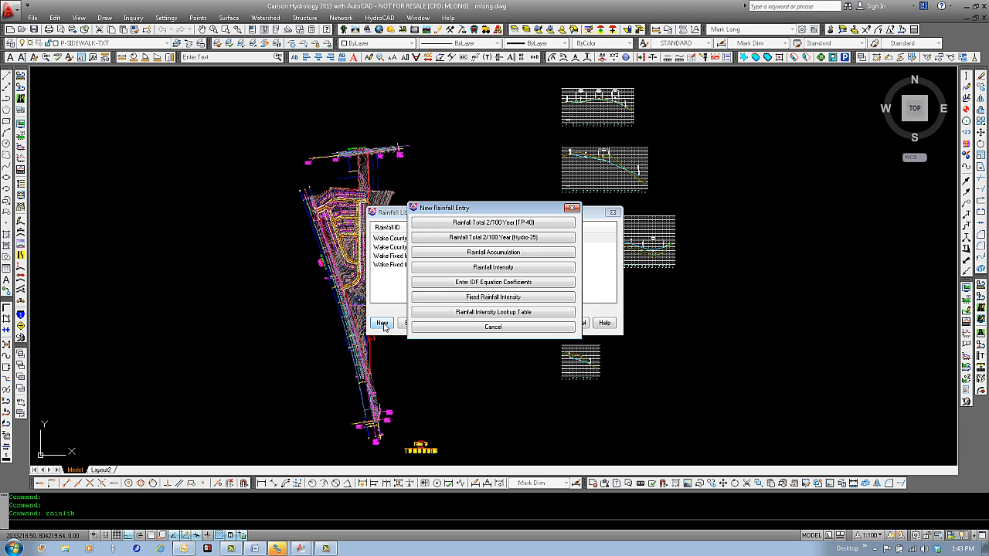
{"action": "left_click", "coordinate": [567, 301]}
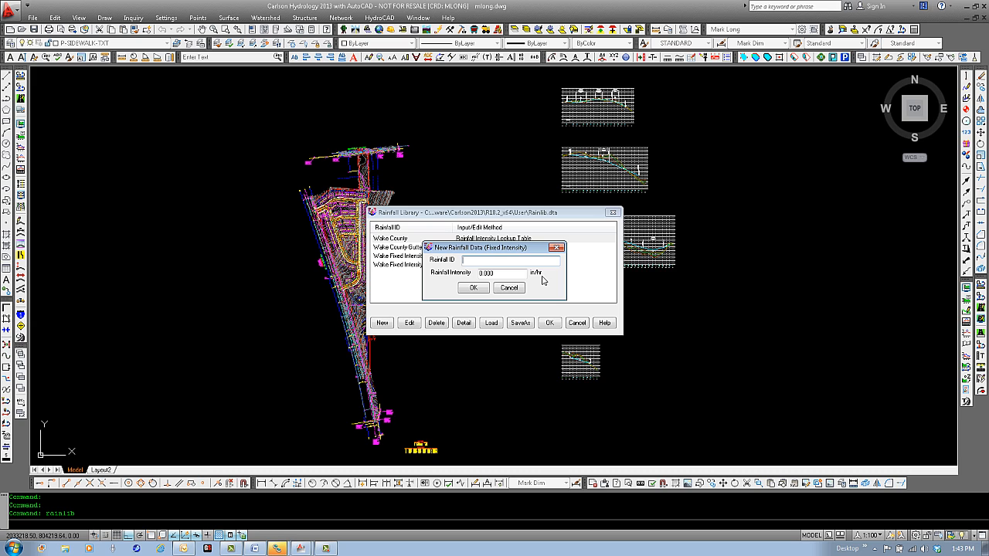
{"action": "left_click", "coordinate": [519, 291]}
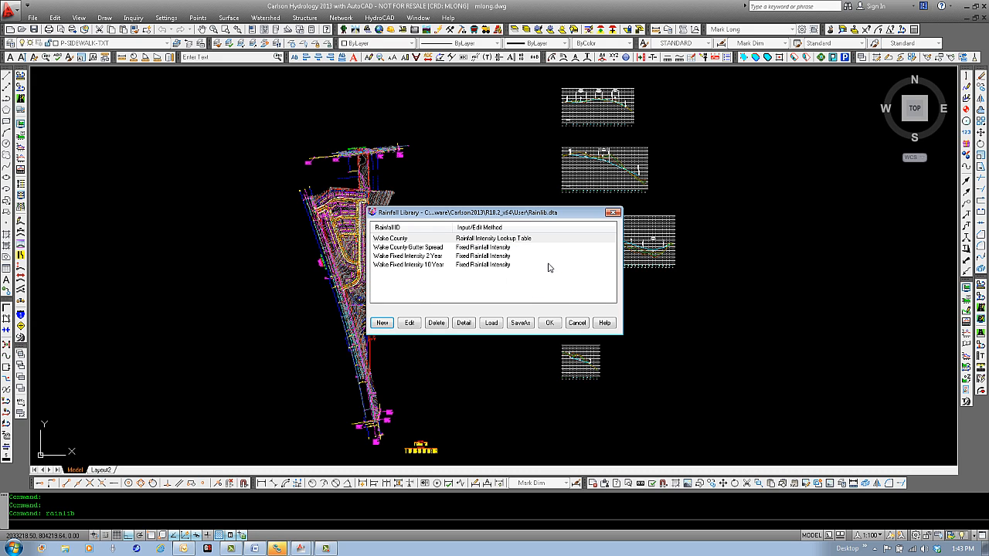
- Set the rainfall intensity of the Wake County Gutter Spread entry to 4 in/hr
{"action": "left_click", "coordinate": [418, 247]}
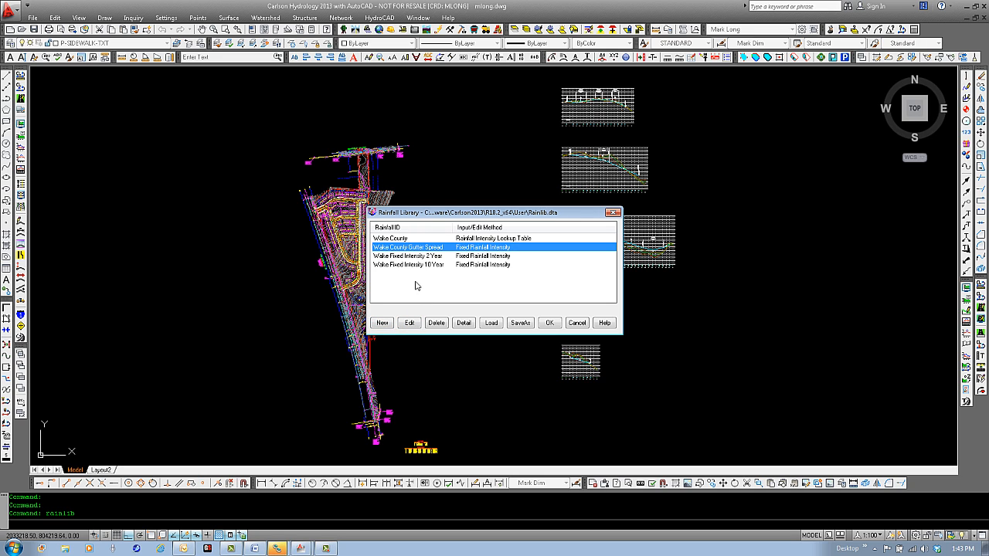
{"action": "double_click", "coordinate": [411, 251]}
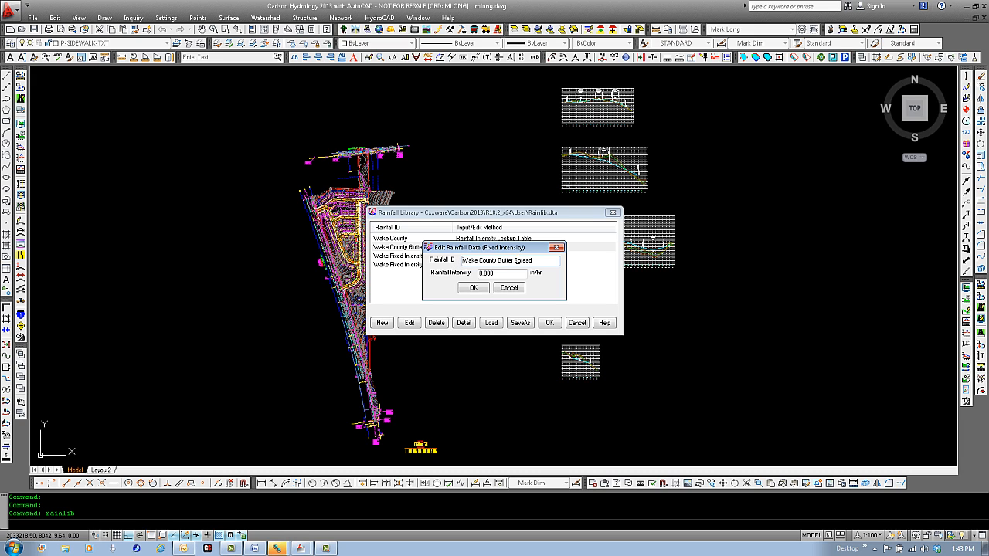
{"action": "left_click_drag", "start_coordinate": [502, 274], "coordinate": [477, 275]}
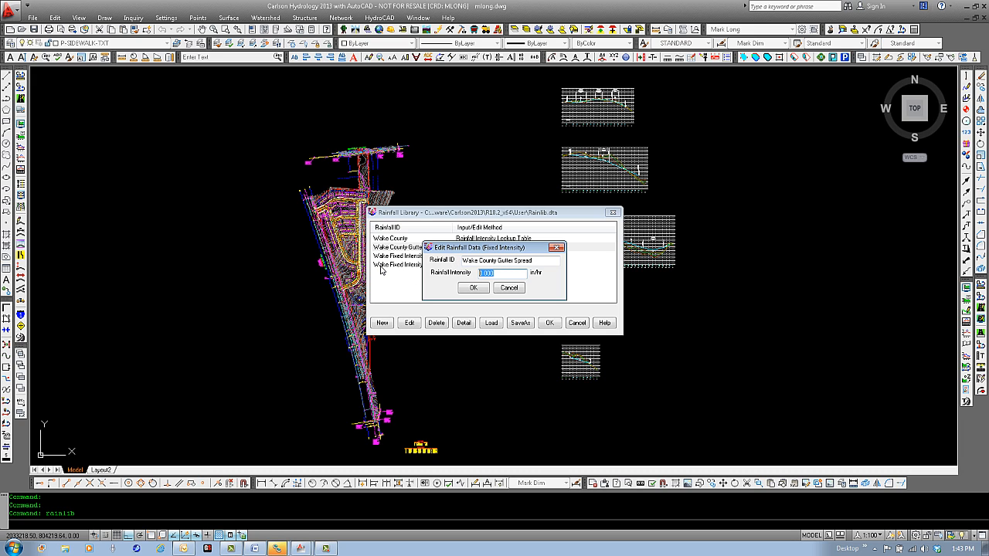
{"action": "type", "text": "4"}
{"action": "left_click", "coordinate": [473, 289]}
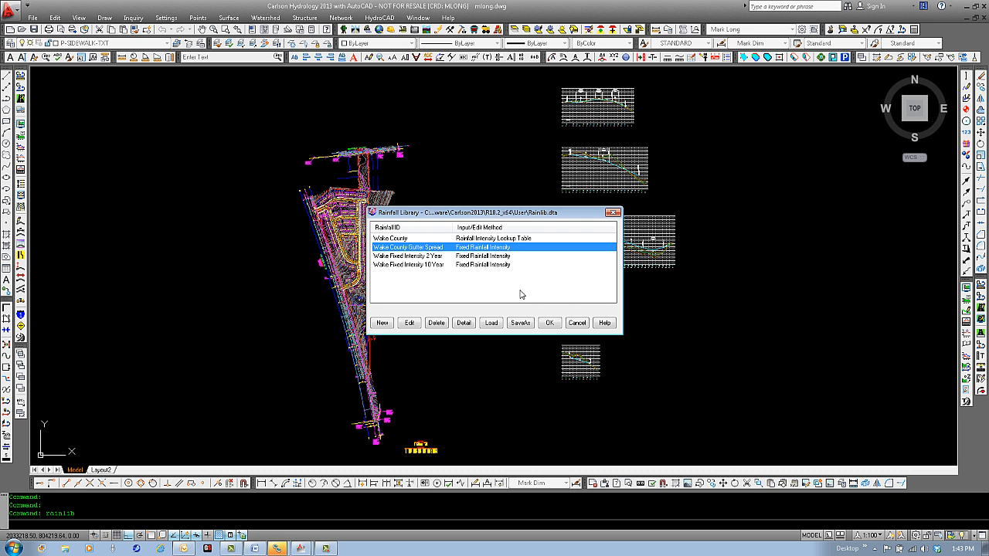
- Create a new Rainfall Intensity Lookup Table entry with the preset return periods and add a 5-minute duration
{"action": "left_click", "coordinate": [383, 323]}
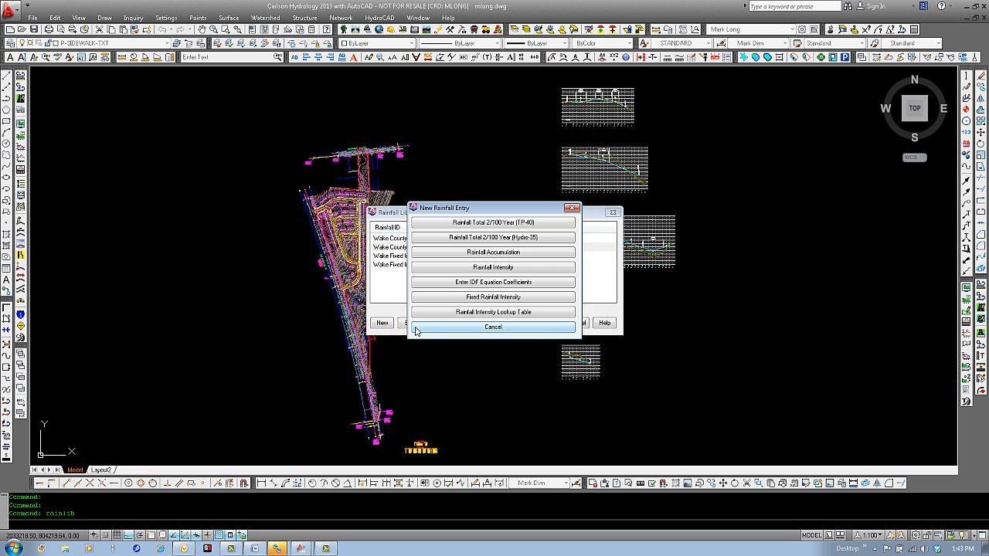
{"action": "left_click", "coordinate": [550, 315]}
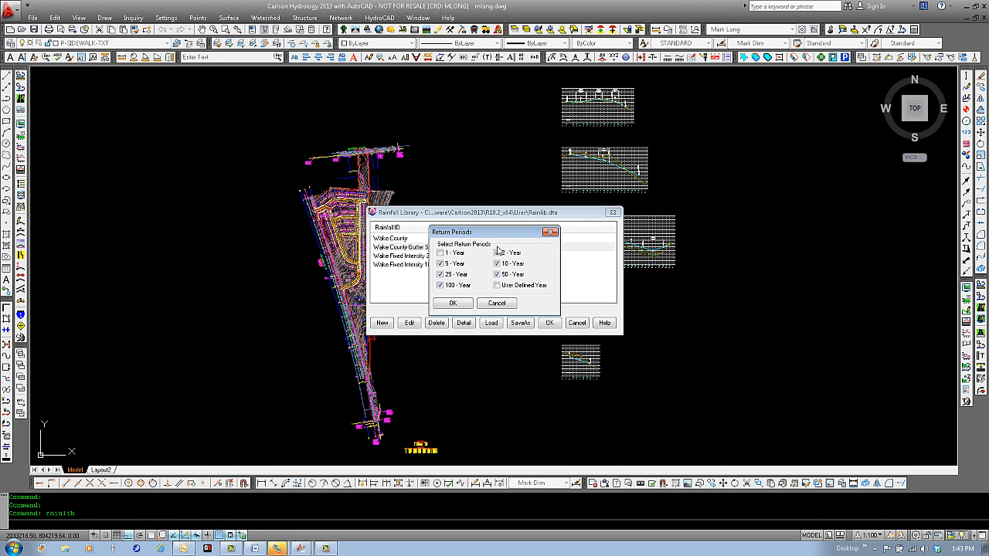
{"action": "left_click", "coordinate": [454, 303]}
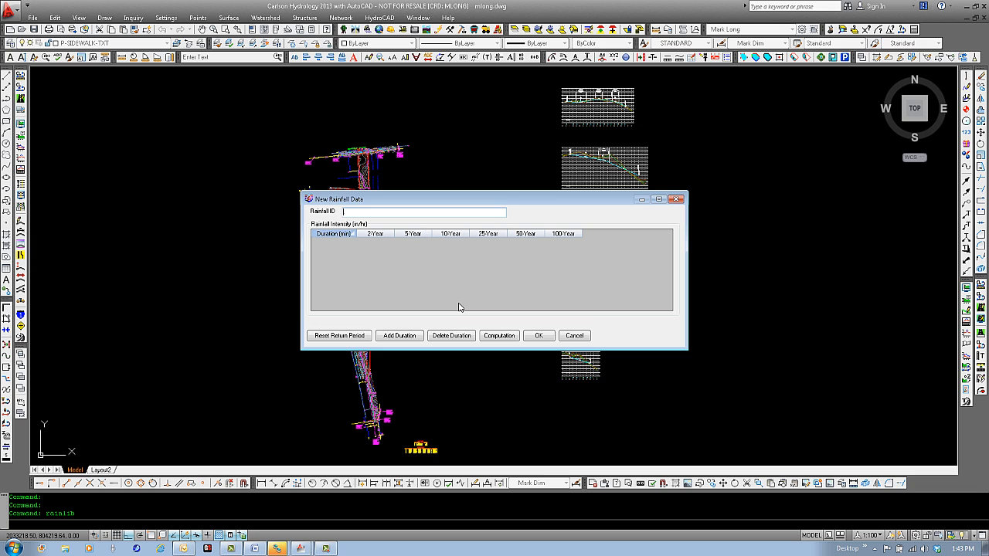
{"action": "left_click", "coordinate": [358, 212]}
{"action": "left_click", "coordinate": [408, 339]}
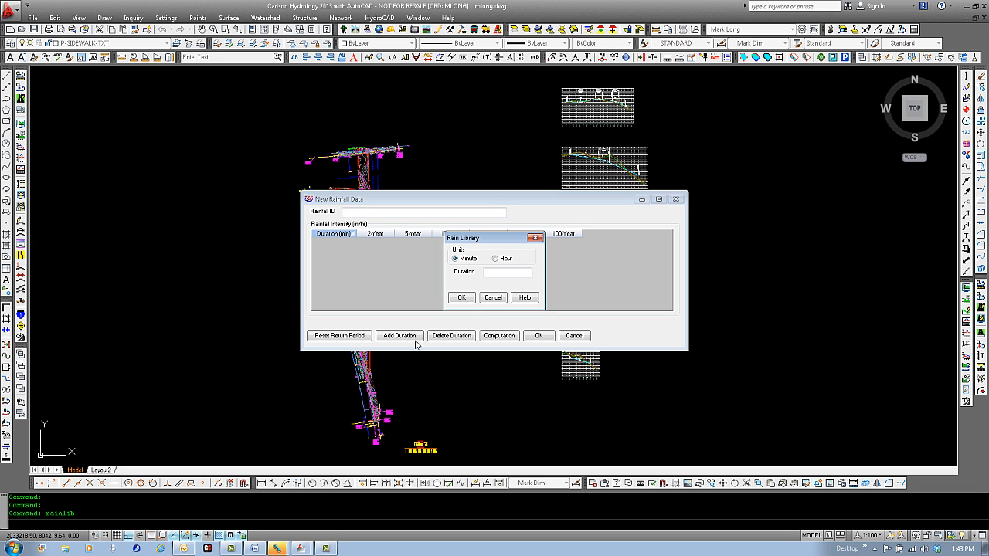
{"action": "left_click", "coordinate": [501, 273]}
{"action": "type", "text": "5"}
{"action": "left_click", "coordinate": [458, 300]}
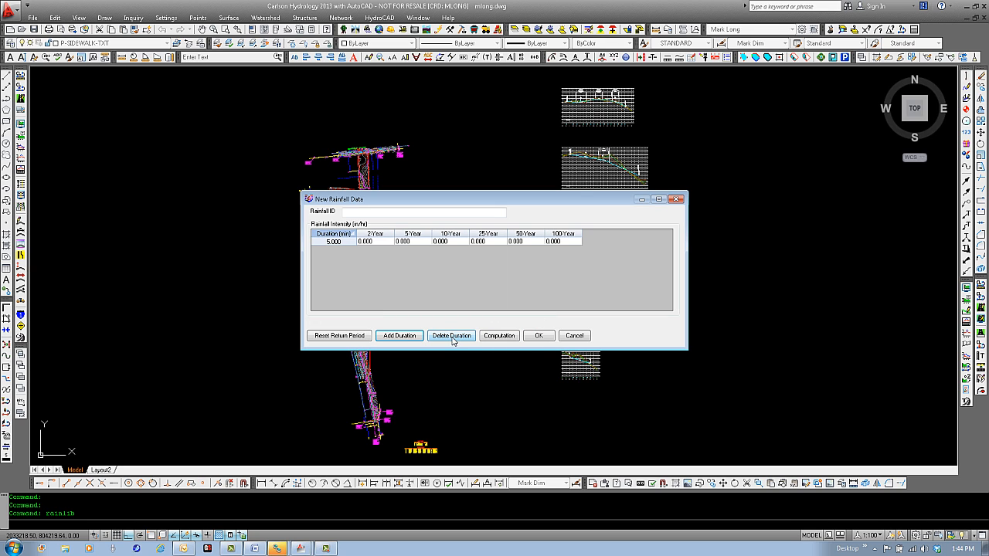
- Add a 2-hour duration to the new rainfall intensity lookup table
{"action": "left_click", "coordinate": [410, 340]}
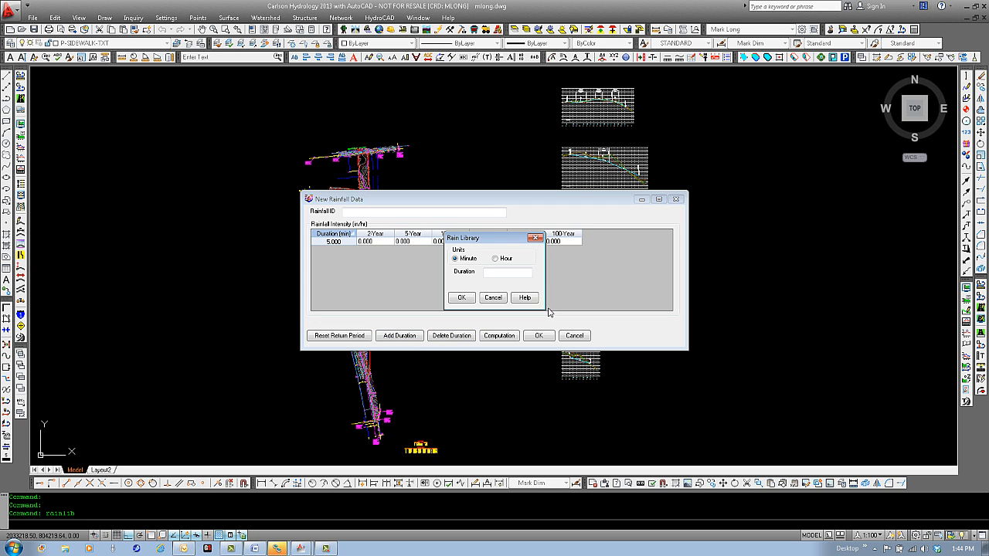
{"action": "left_click", "coordinate": [506, 259]}
{"action": "left_click", "coordinate": [509, 272]}
{"action": "left_click", "coordinate": [461, 298]}
- Go through the return period intensity cells for the 5- and 120-minute durations, and discard the lookup table entry
{"action": "left_click", "coordinate": [378, 242]}
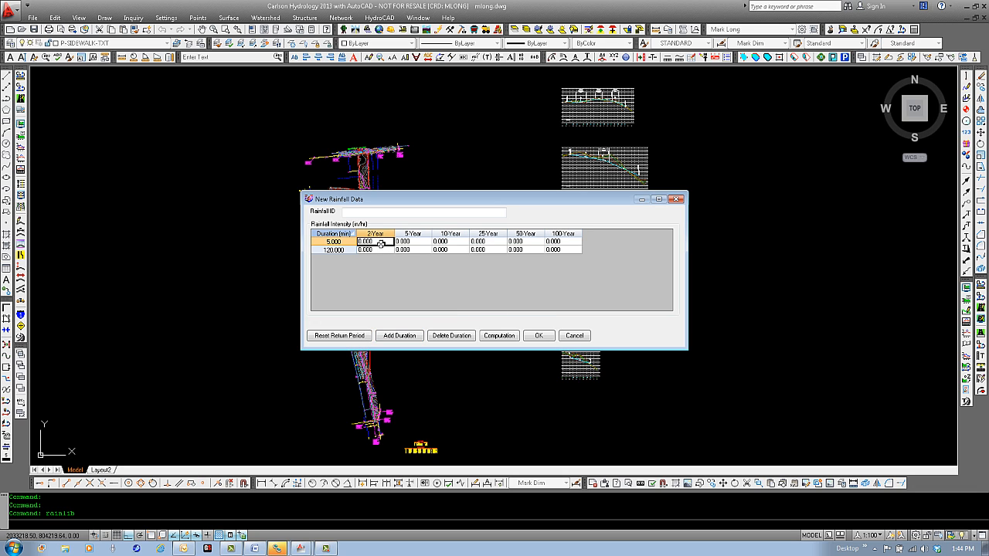
{"action": "left_click", "coordinate": [418, 244]}
{"action": "left_click", "coordinate": [450, 243]}
{"action": "left_click", "coordinate": [496, 243]}
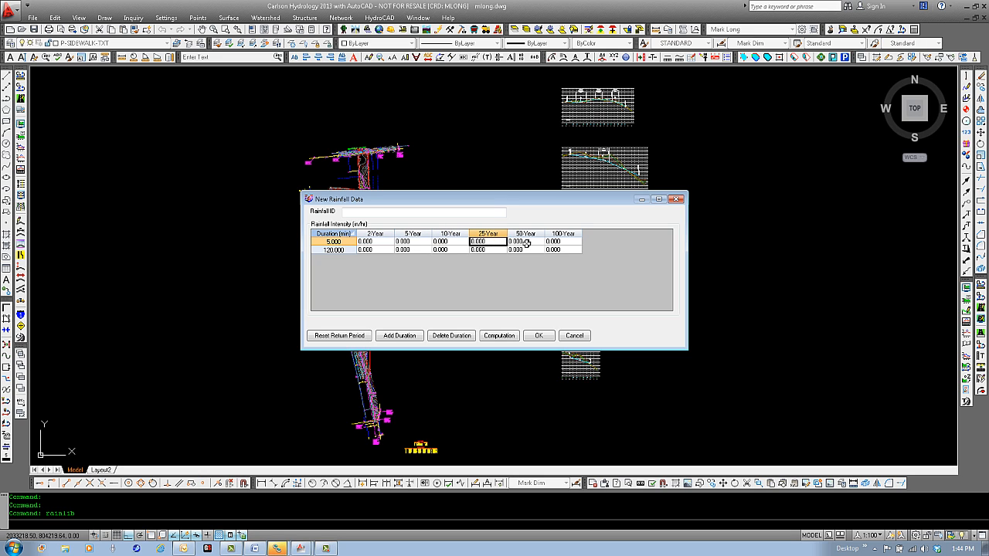
{"action": "left_click", "coordinate": [527, 242]}
{"action": "left_click", "coordinate": [570, 242]}
{"action": "left_click", "coordinate": [372, 249]}
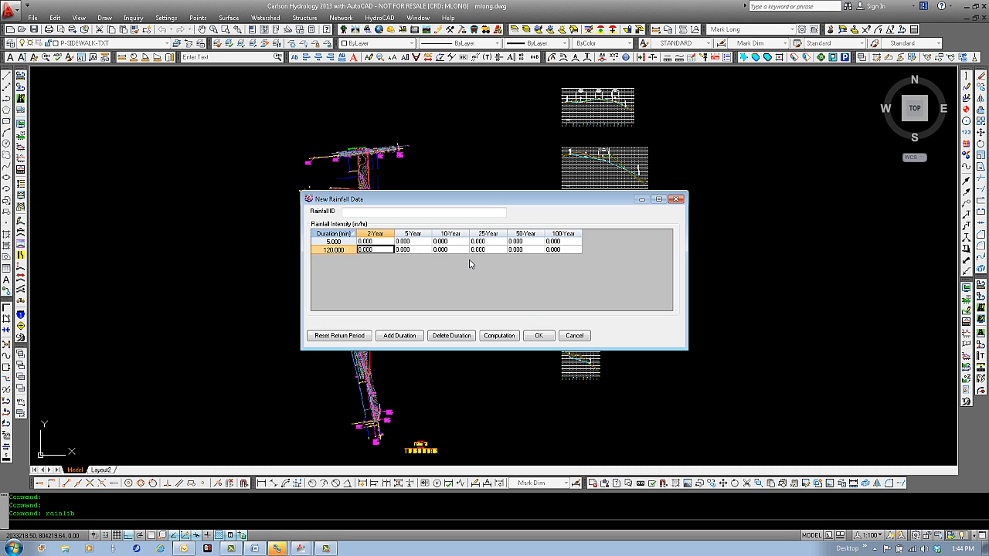
{"action": "left_click", "coordinate": [575, 337]}
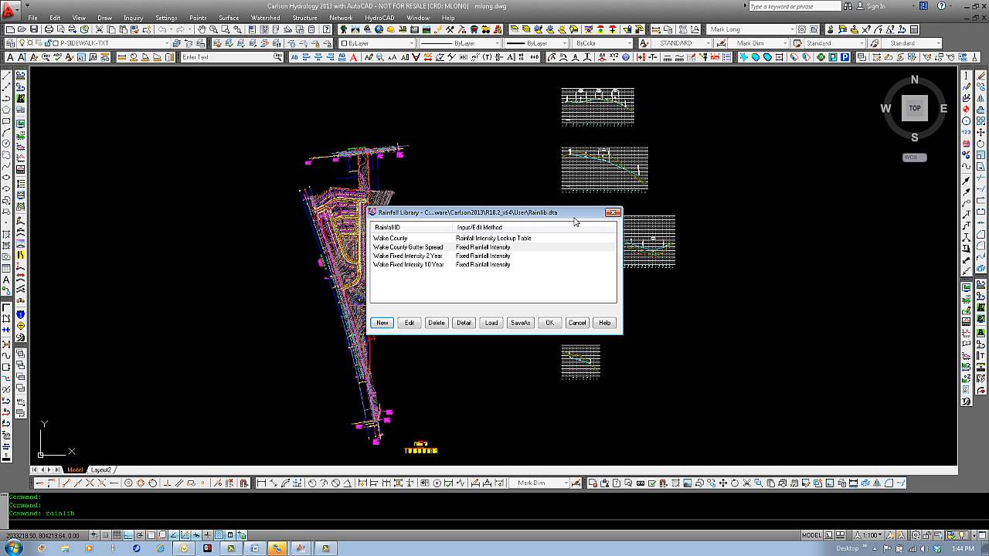
- Review the Wake County lookup table, gutter spread and fixed 2- and 10-year intensity entries in the Rainfall Library
{"action": "left_click", "coordinate": [399, 240]}
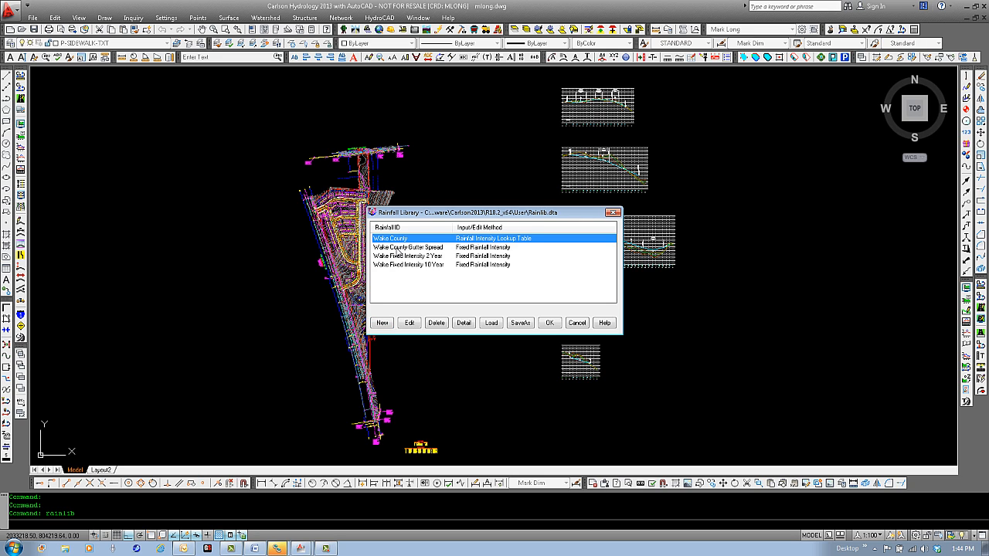
{"action": "left_click", "coordinate": [398, 248]}
{"action": "left_click", "coordinate": [397, 257]}
{"action": "left_click", "coordinate": [397, 266]}
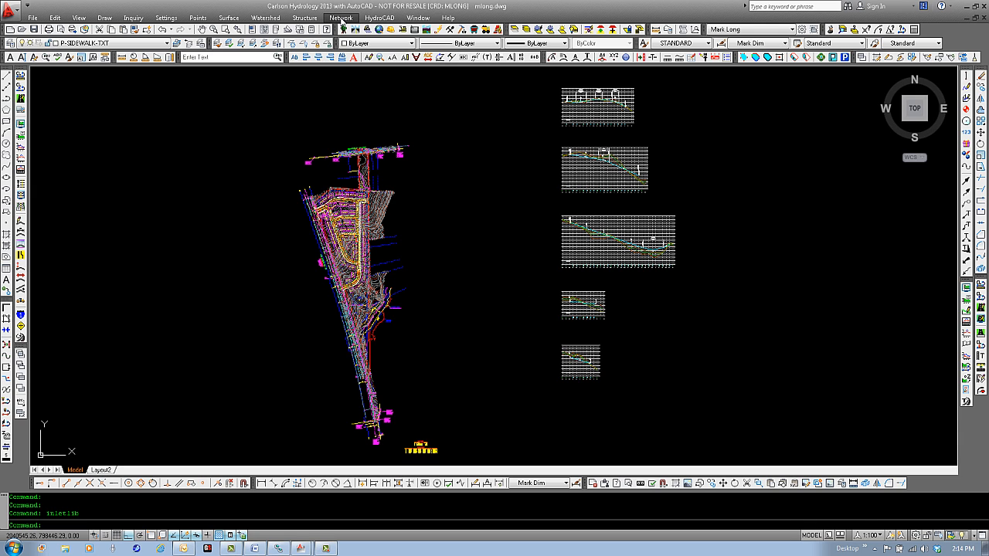
- Create a new entry in the sewer network's Inlet Library with the ID Catch Basin and inlet type Combo (Grate/Curb)
{"action": "left_click", "coordinate": [342, 20]}
{"action": "mouse_move", "coordinate": [409, 42]}
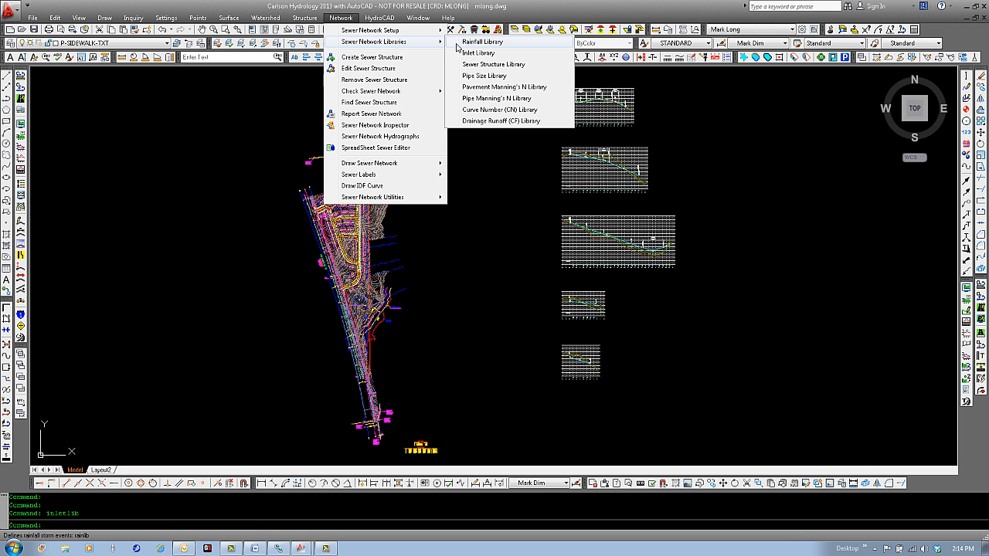
{"action": "left_click", "coordinate": [479, 52]}
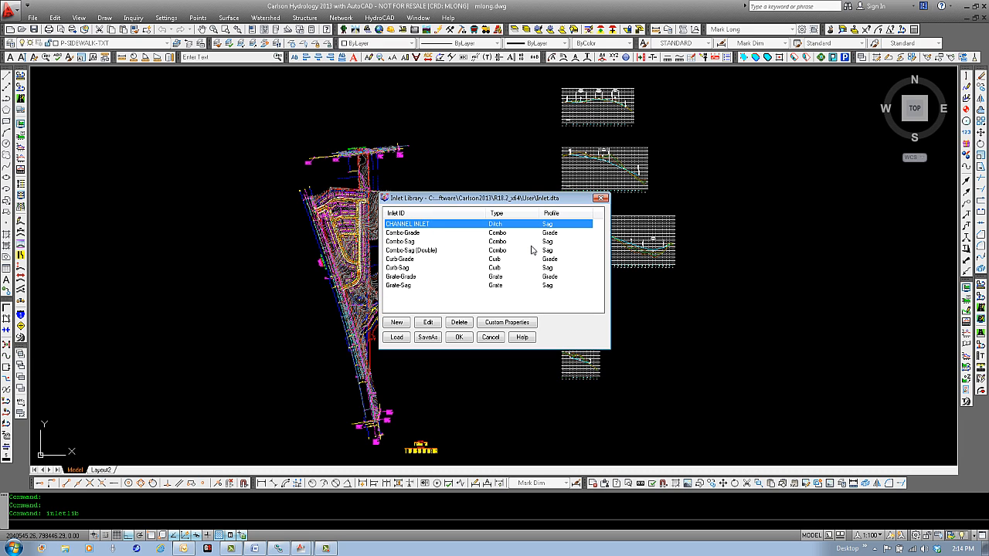
{"action": "left_click", "coordinate": [397, 323]}
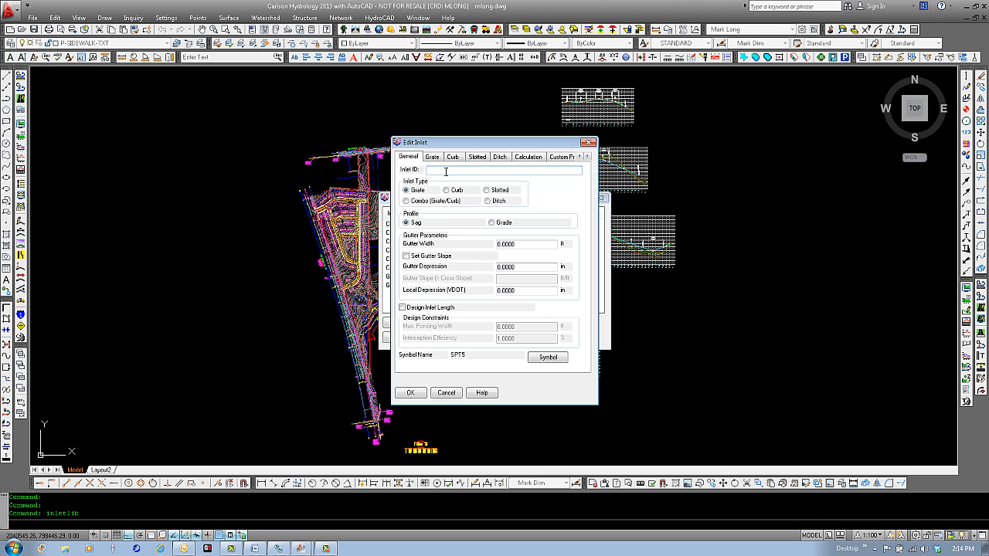
{"action": "type", "text": "Catch Basin"}
{"action": "left_click", "coordinate": [424, 202]}
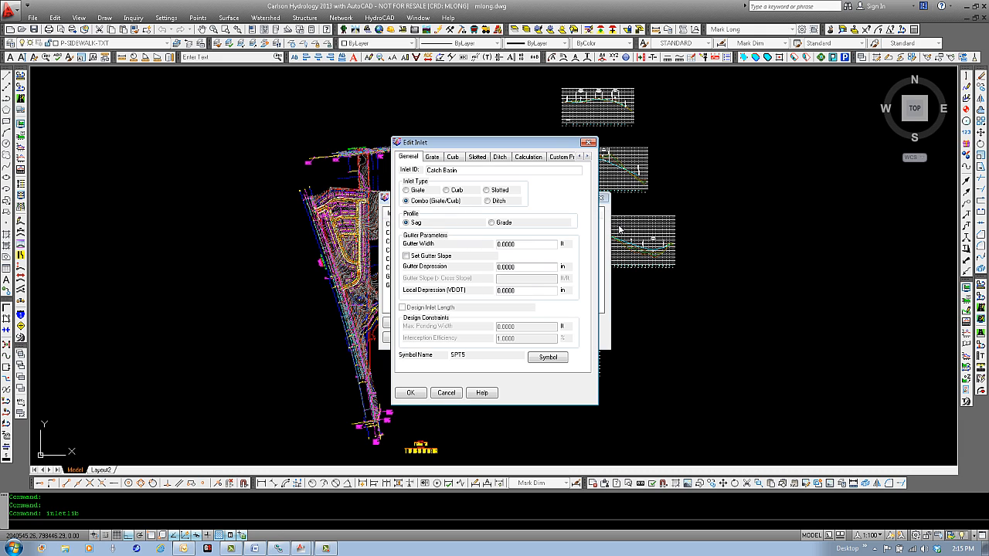
- Set the Catch Basin inlet's gutter width to 2 ft and gutter depression to 2 in
{"action": "double_click", "coordinate": [536, 244]}
{"action": "type", "text": "2"}
{"action": "double_click", "coordinate": [538, 267]}
{"action": "type", "text": "2"}
- Assign the INLET5 symbol from the Inlets & Manholes category to the Catch Basin inlet
{"action": "left_click", "coordinate": [547, 357]}
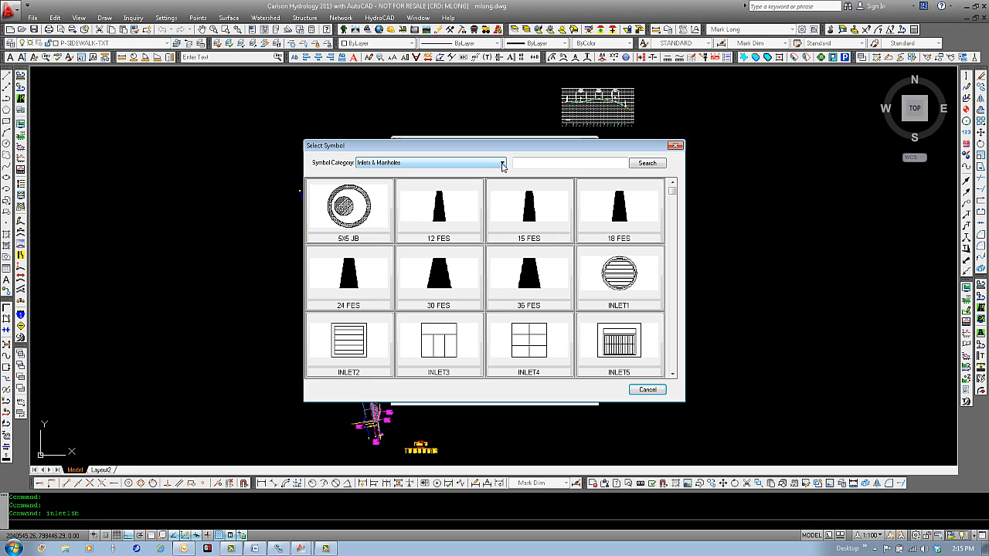
{"action": "left_click", "coordinate": [502, 164]}
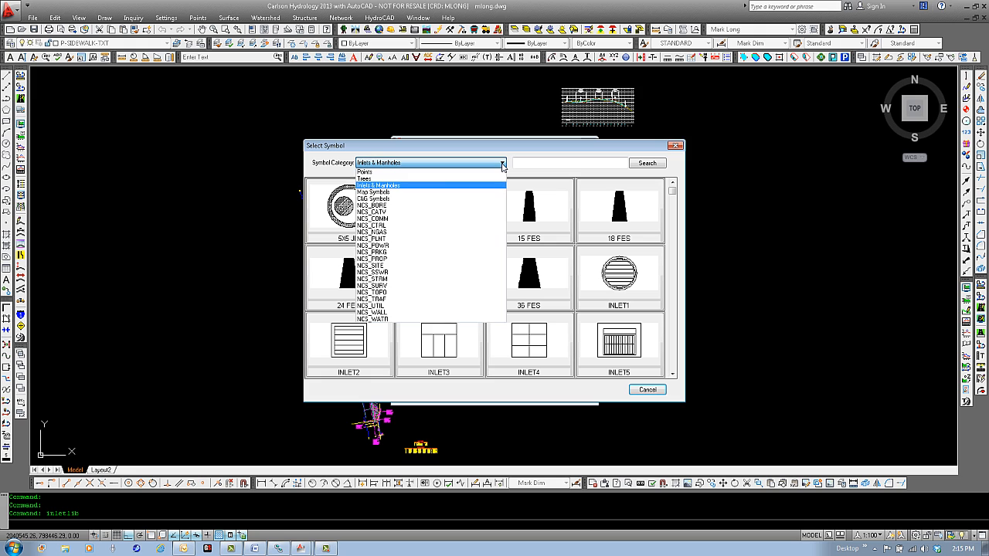
{"action": "left_click", "coordinate": [397, 189]}
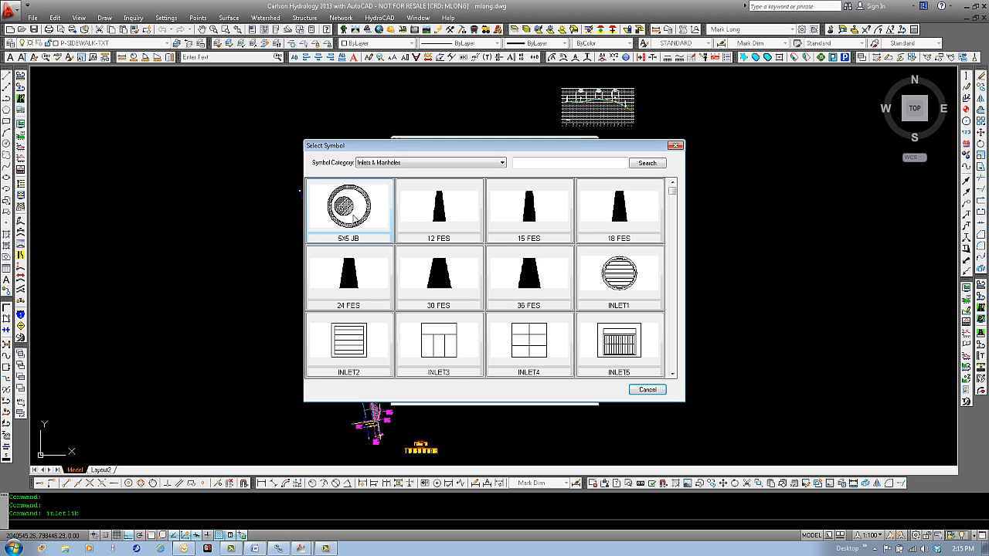
{"action": "scroll", "coordinate": [677, 252], "scroll_direction": "down", "scroll_amount": 7}
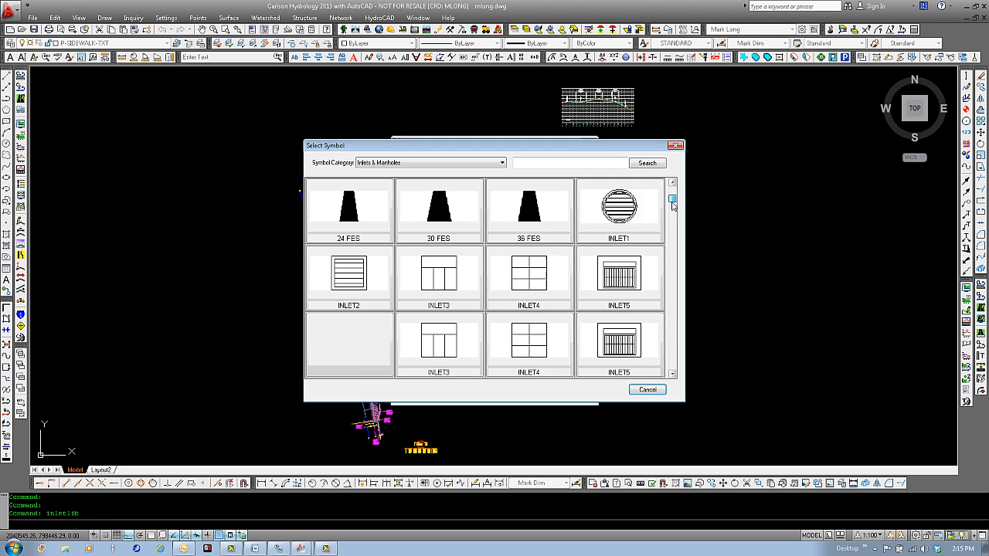
{"action": "scroll", "coordinate": [676, 307], "scroll_direction": "up", "scroll_amount": 8}
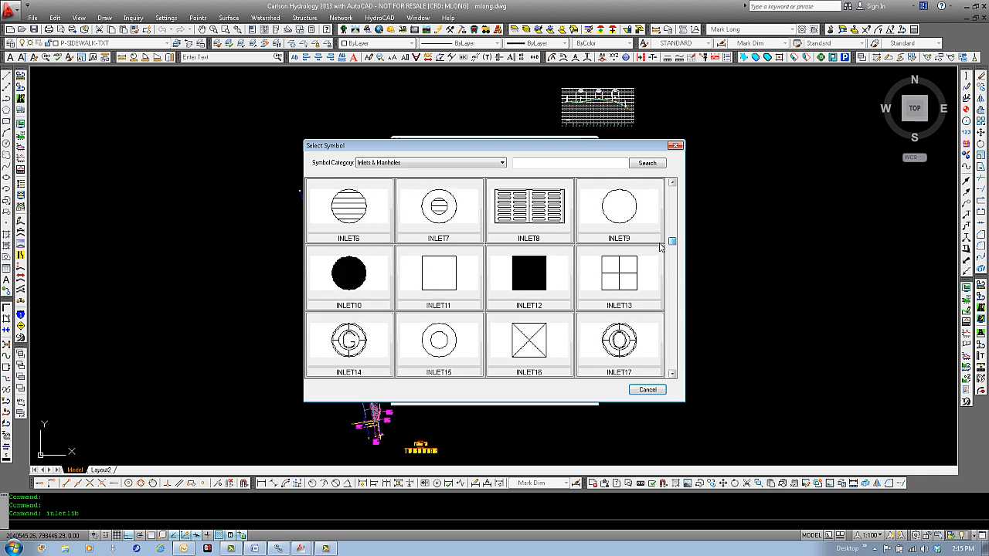
{"action": "double_click", "coordinate": [615, 356]}
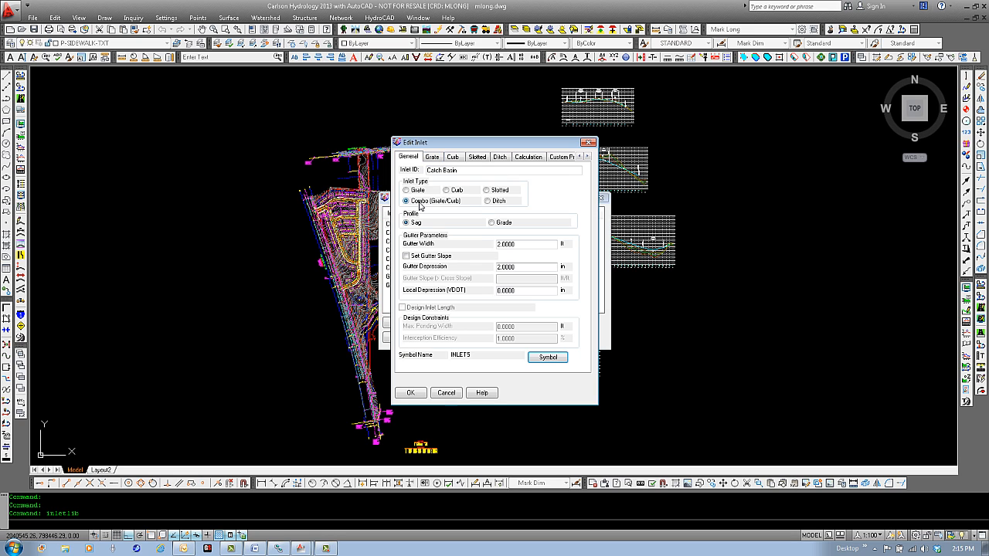
- Give the Catch Basin inlet a P-1-7/8 grate with a length of 3 ft and a width of 2 ft
{"action": "left_click", "coordinate": [435, 159]}
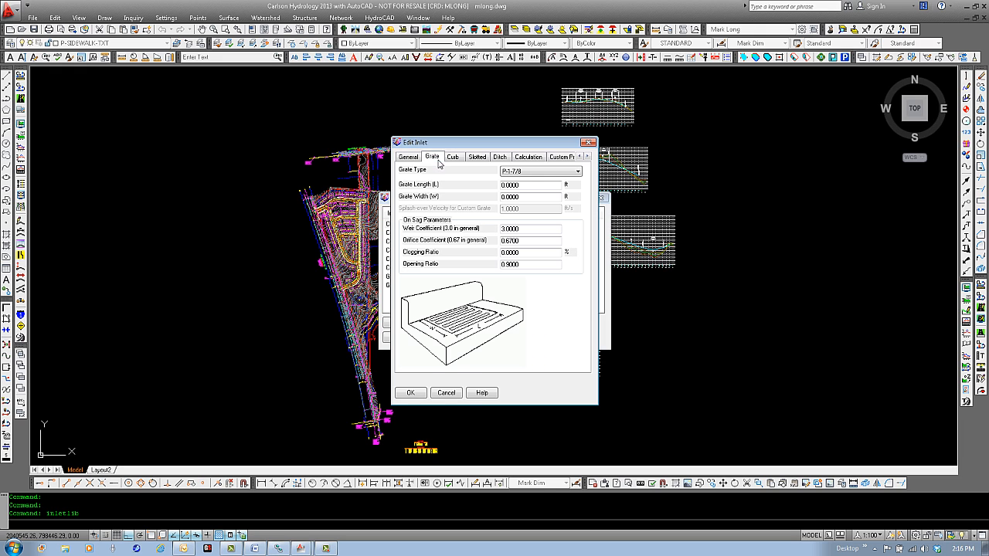
{"action": "left_click", "coordinate": [546, 173]}
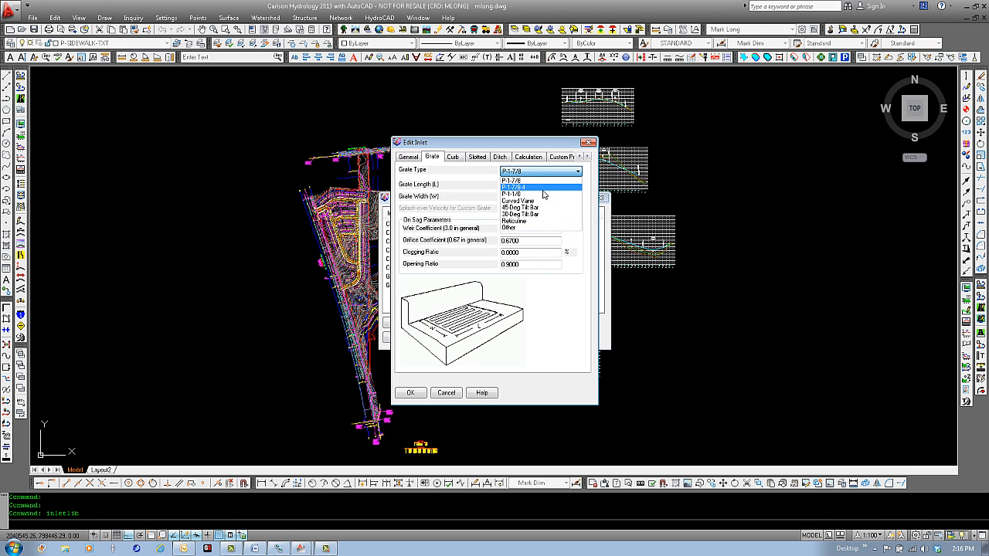
{"action": "left_click", "coordinate": [551, 180]}
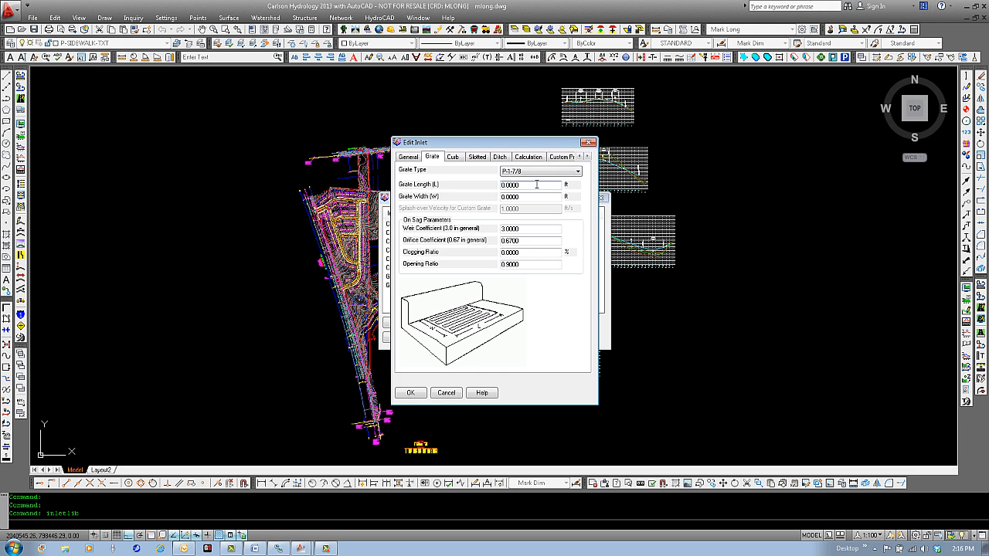
{"action": "double_click", "coordinate": [536, 185]}
{"action": "left_click", "coordinate": [526, 187]}
{"action": "double_click", "coordinate": [526, 186]}
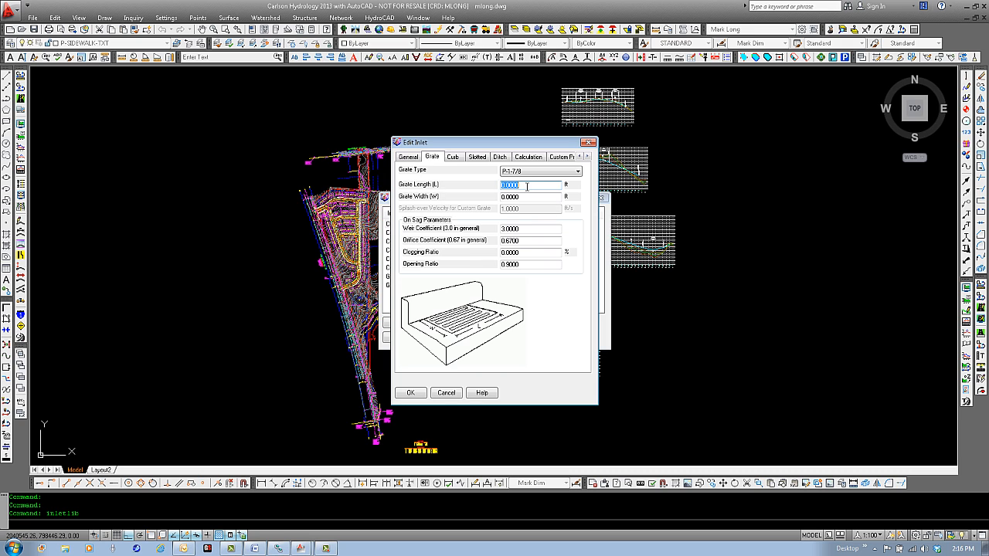
{"action": "type", "text": "3"}
{"action": "double_click", "coordinate": [536, 196]}
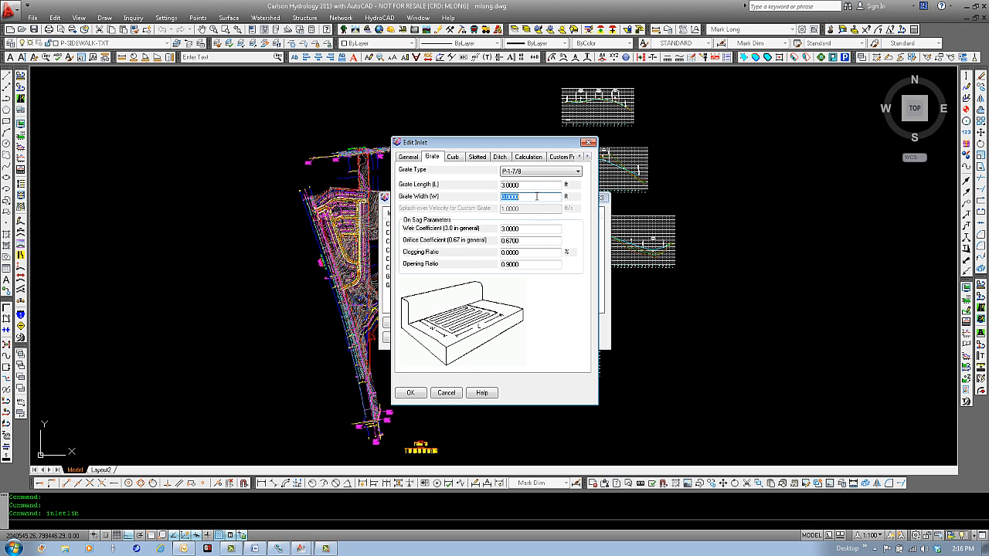
{"action": "type", "text": "2"}
{"action": "left_click", "coordinate": [525, 229]}
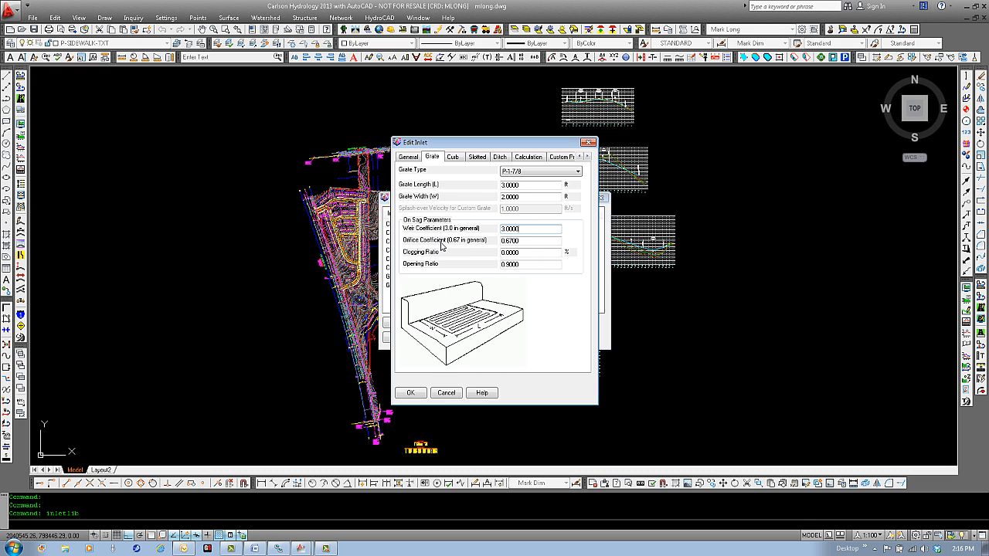
{"action": "double_click", "coordinate": [530, 229]}
{"action": "key", "text": "Tab"}
- Set the Catch Basin's curb opening length to 3 ft and its throat type to Horizontal
{"action": "left_click", "coordinate": [453, 158]}
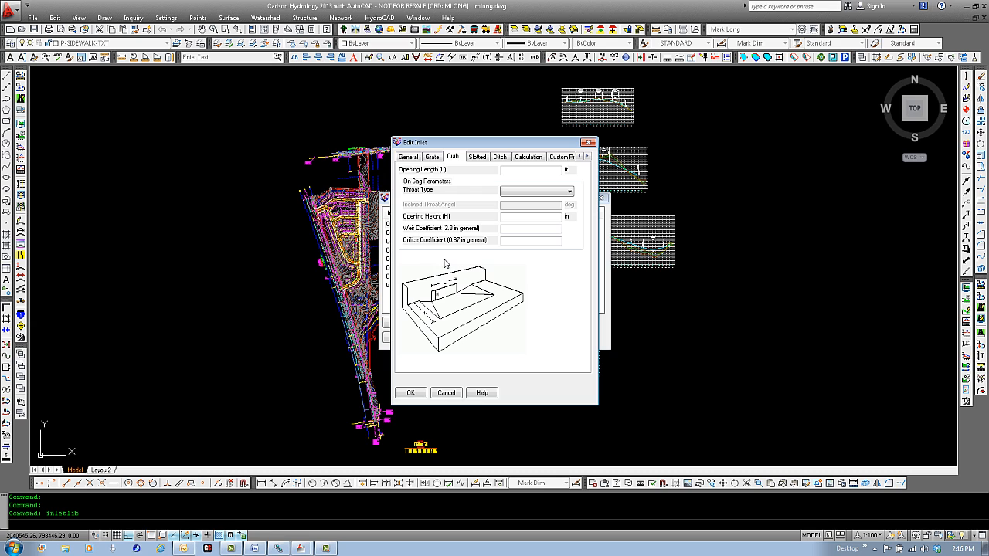
{"action": "left_click", "coordinate": [532, 170]}
{"action": "left_click", "coordinate": [537, 193]}
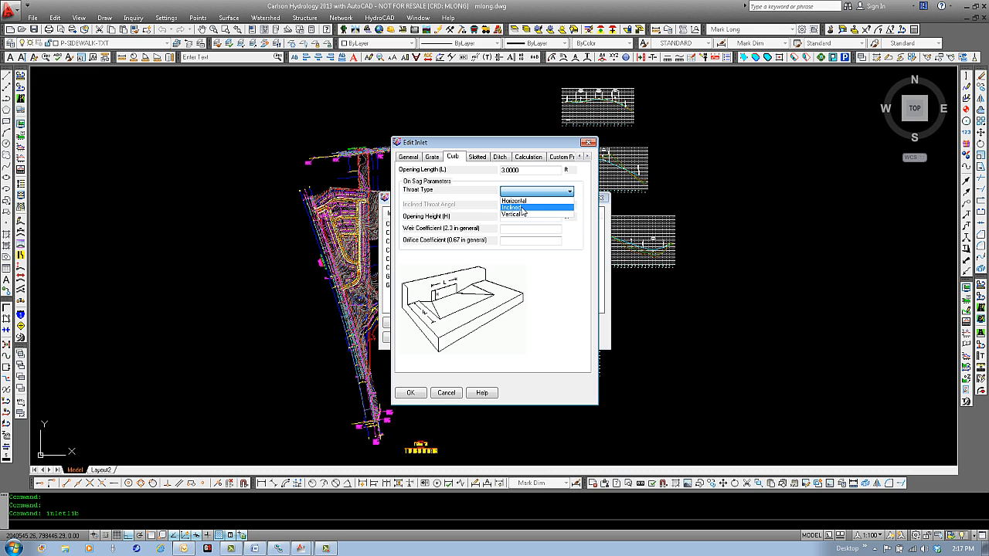
{"action": "left_click", "coordinate": [558, 192]}
{"action": "left_click", "coordinate": [557, 192]}
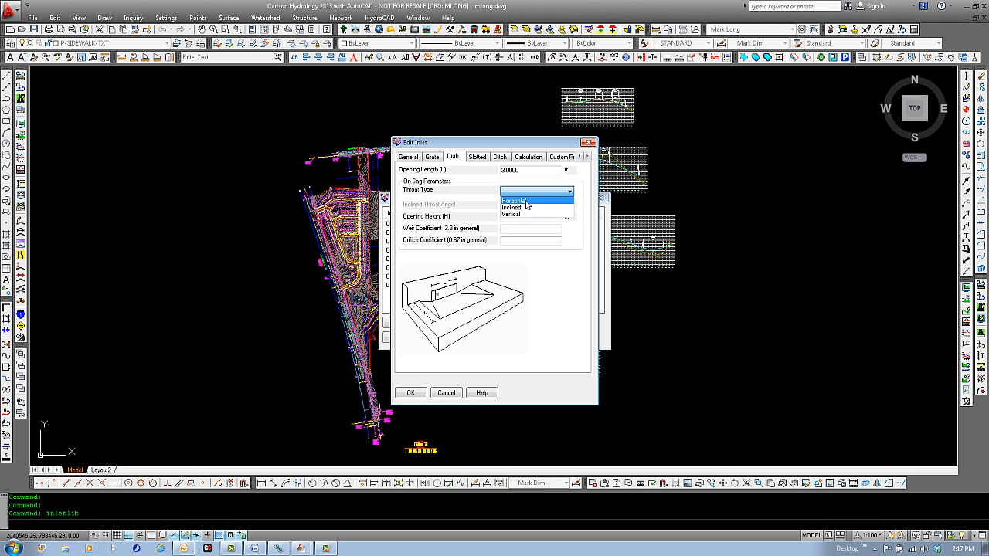
{"action": "left_click", "coordinate": [527, 203]}
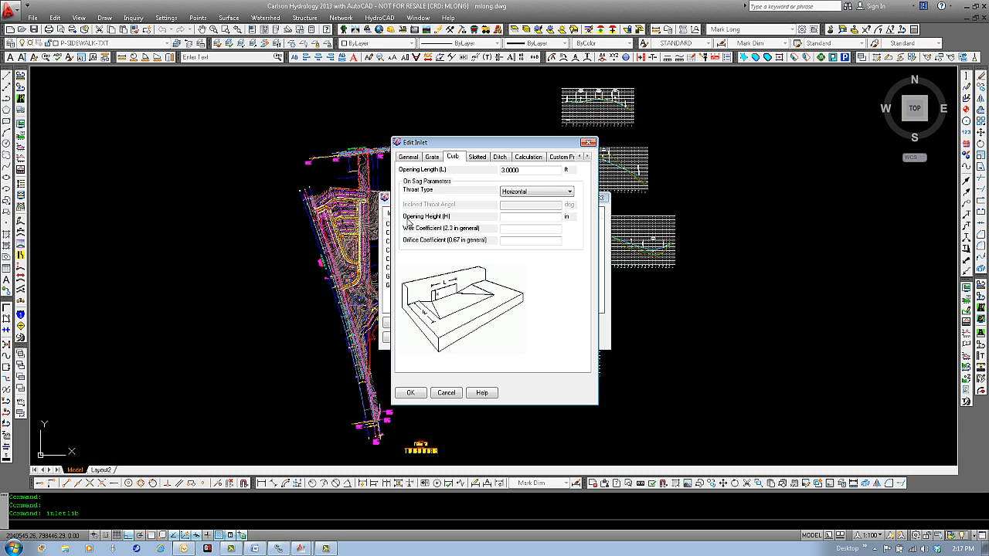
- Set the curb opening height to 6 in, fill in its weir and orifice coefficients, and save the Catch Basin inlet
{"action": "left_click", "coordinate": [541, 216]}
{"action": "type", "text": "6"}
{"action": "left_click", "coordinate": [528, 230]}
{"action": "left_click", "coordinate": [525, 241]}
{"action": "left_click", "coordinate": [528, 241]}
{"action": "left_click", "coordinate": [411, 393]}
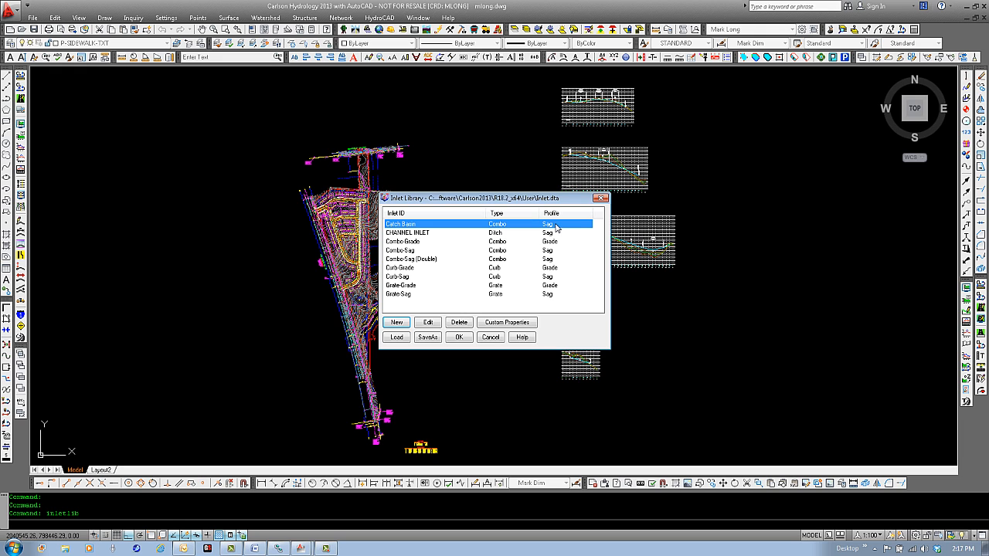
- Examine a blank new inlet's slotted, ditch, calculation, pavement Manning's n and custom property settings, then discard it
{"action": "left_click", "coordinate": [397, 323]}
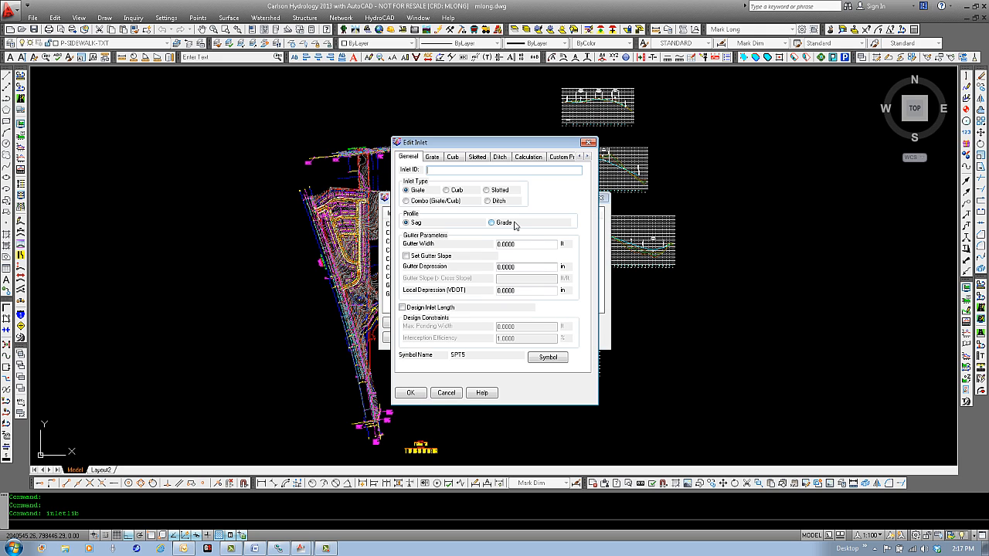
{"action": "left_click", "coordinate": [476, 158]}
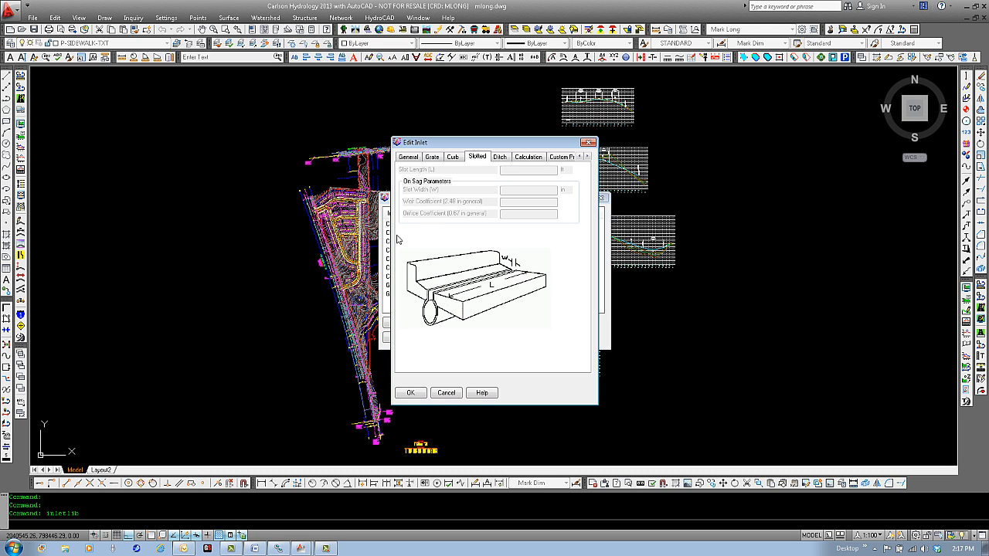
{"action": "left_click", "coordinate": [500, 157]}
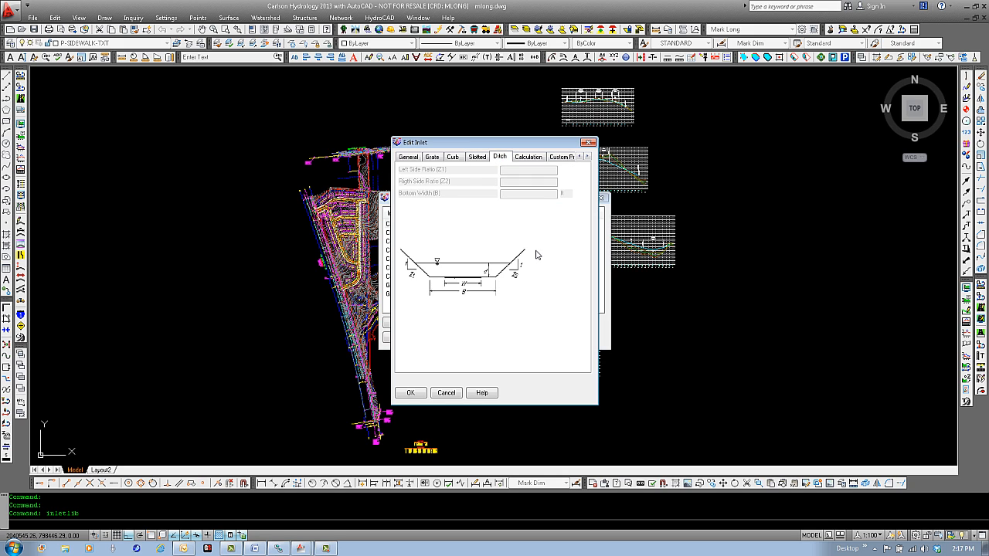
{"action": "left_click", "coordinate": [533, 158]}
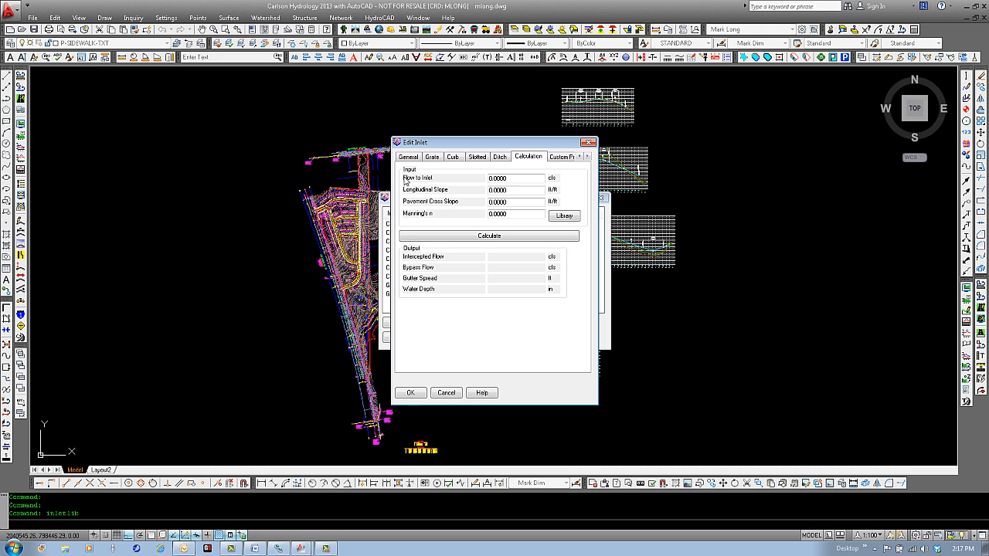
{"action": "double_click", "coordinate": [530, 177]}
{"action": "double_click", "coordinate": [524, 191]}
{"action": "double_click", "coordinate": [518, 202]}
{"action": "left_click", "coordinate": [519, 214]}
{"action": "left_click", "coordinate": [575, 217]}
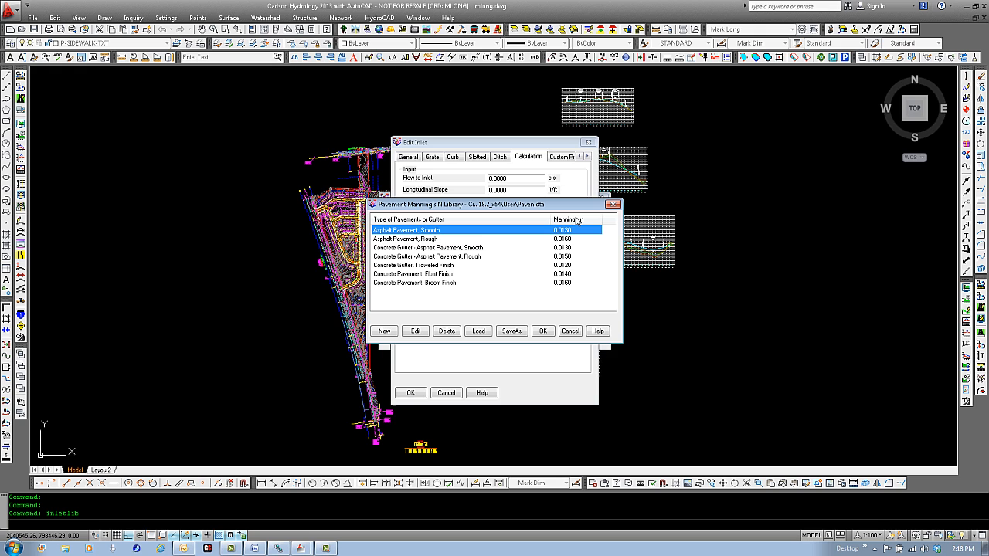
{"action": "left_click", "coordinate": [571, 332]}
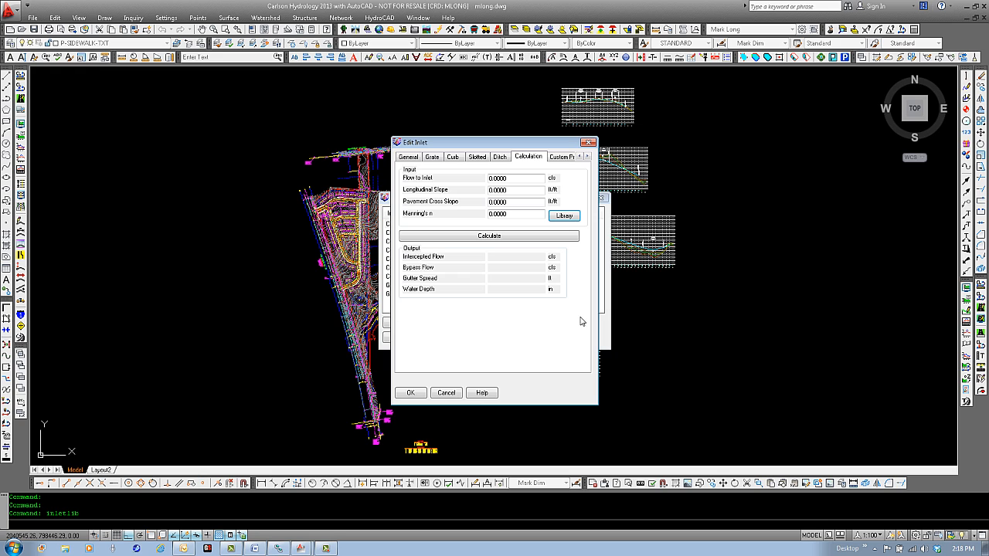
{"action": "left_click", "coordinate": [562, 157]}
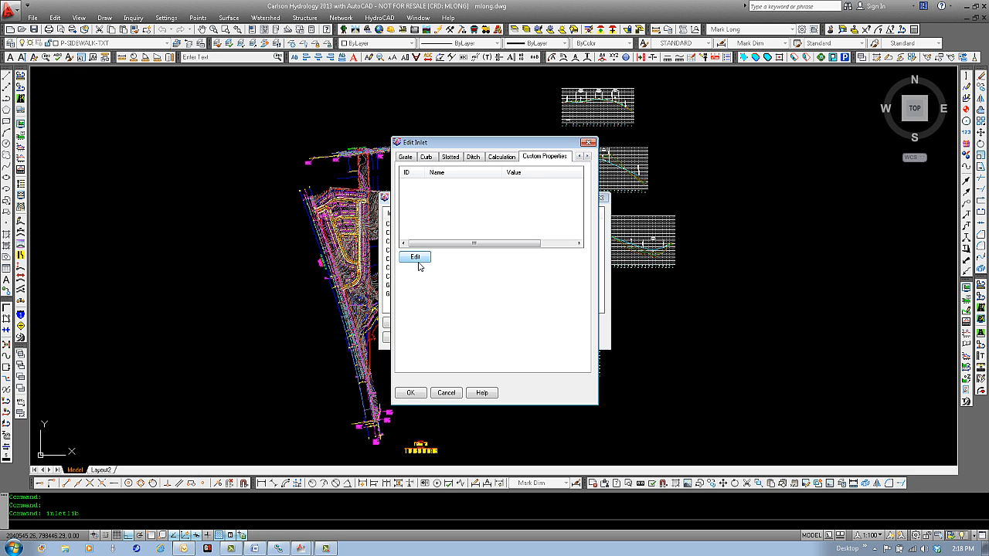
{"action": "left_click", "coordinate": [408, 394]}
{"action": "left_click", "coordinate": [510, 300]}
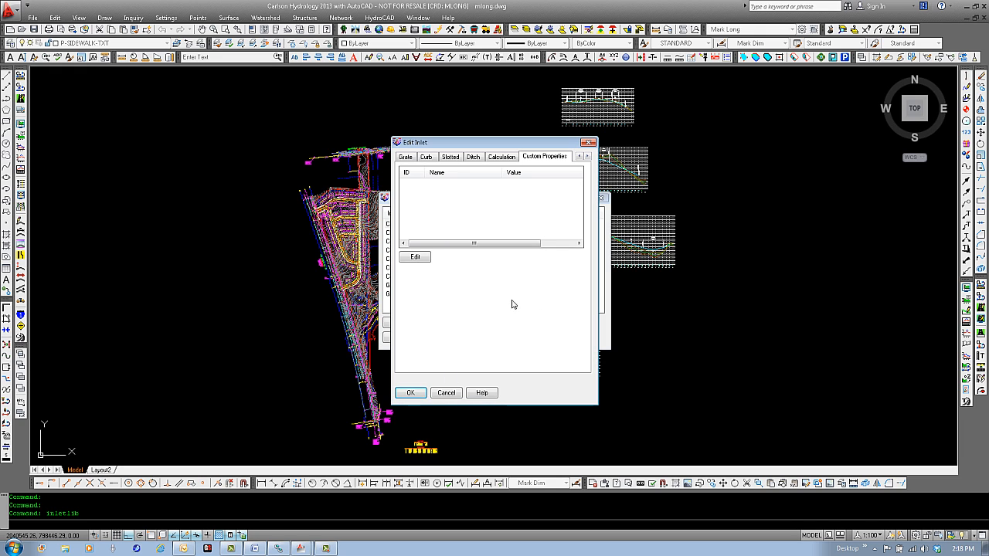
{"action": "left_click", "coordinate": [446, 392]}
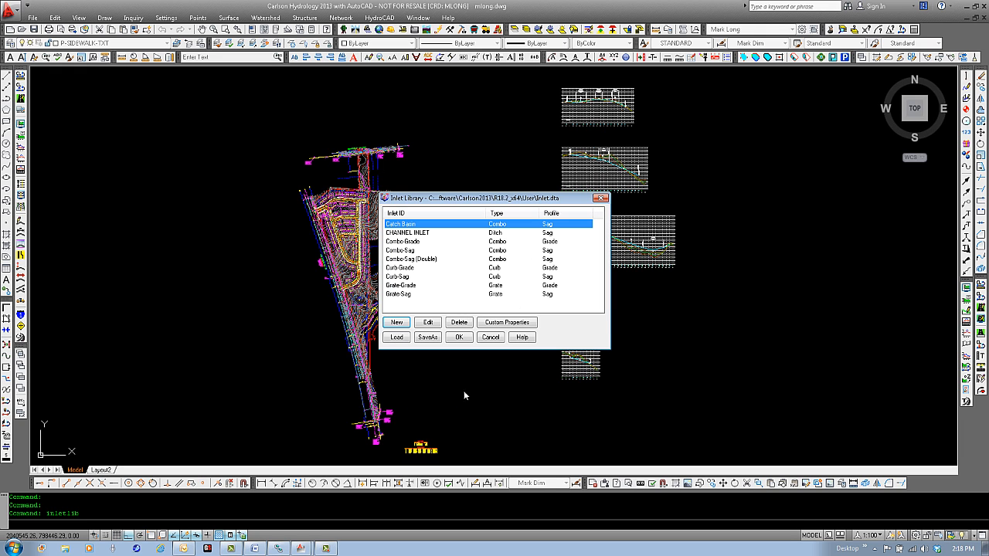
- Examine how custom properties are defined for the Inlet Library and where they appear for the Catch Basin inlet
{"action": "left_click", "coordinate": [503, 325]}
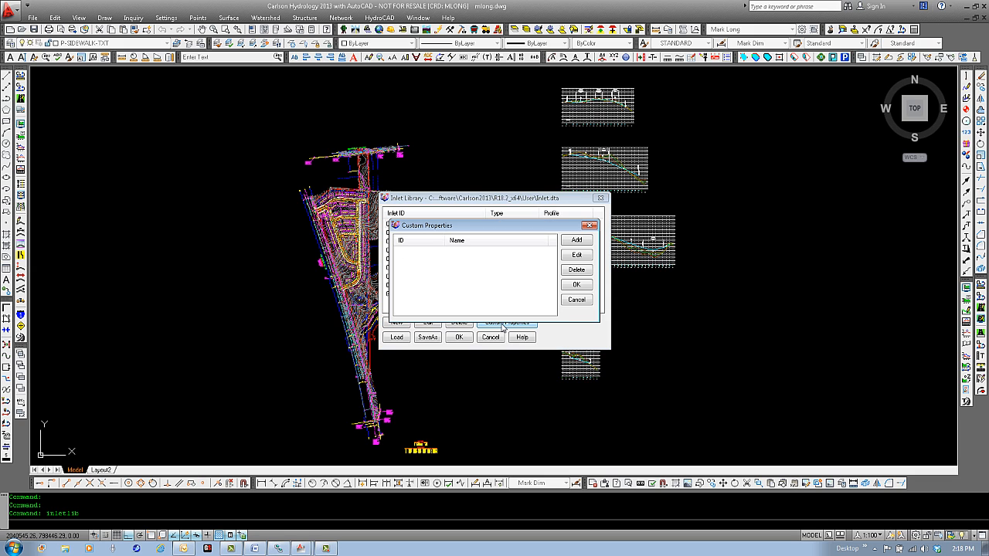
{"action": "left_click", "coordinate": [586, 243]}
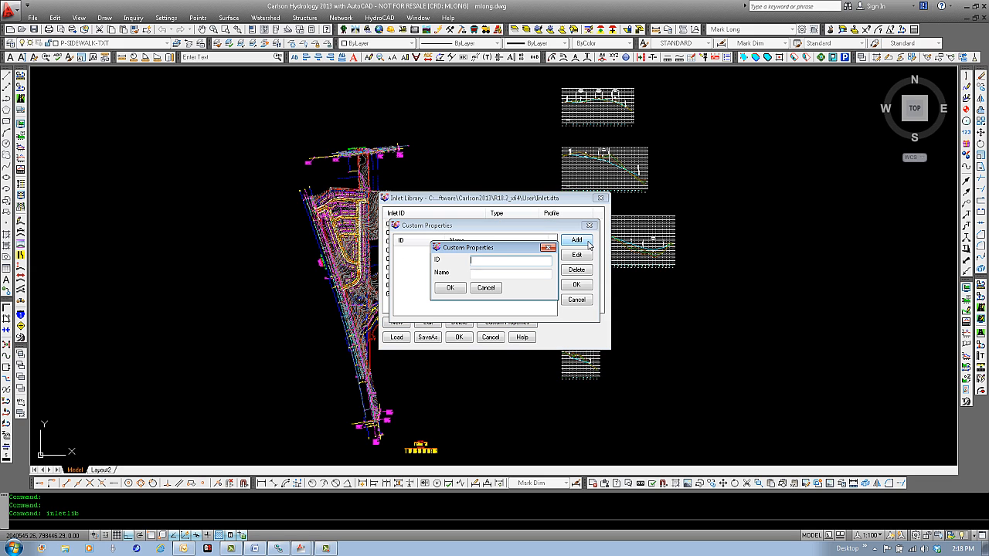
{"action": "left_click", "coordinate": [488, 274]}
{"action": "left_click", "coordinate": [487, 289]}
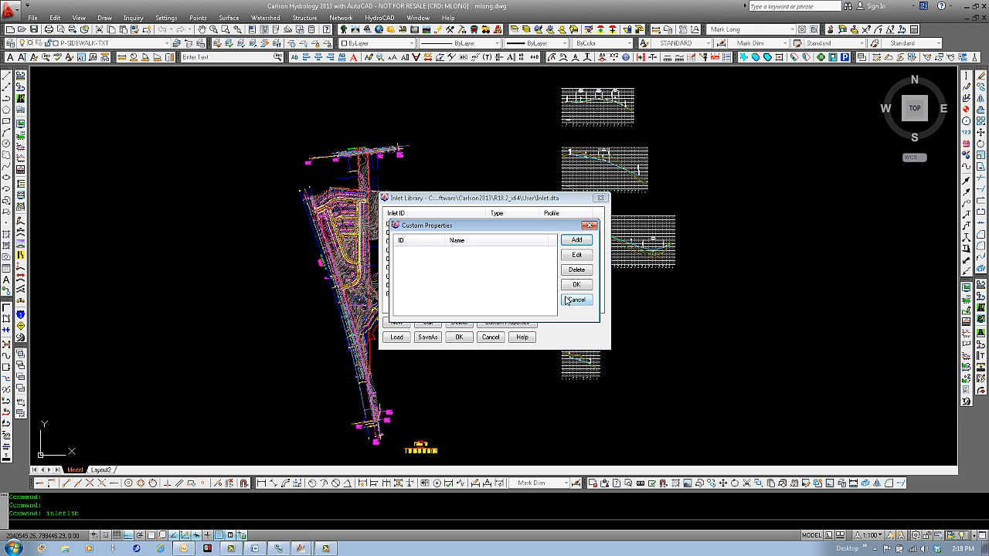
{"action": "left_click", "coordinate": [576, 301]}
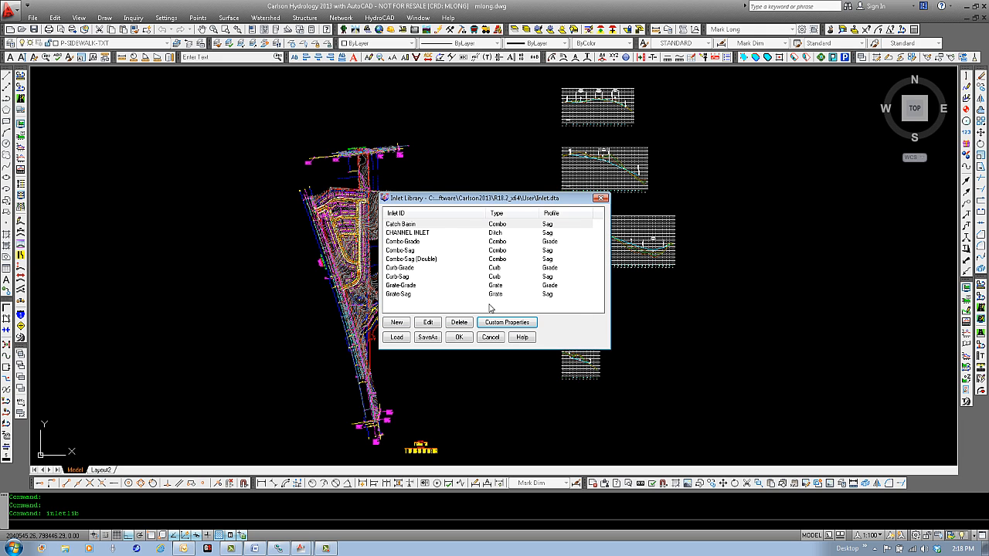
{"action": "double_click", "coordinate": [418, 225]}
{"action": "left_click", "coordinate": [560, 159]}
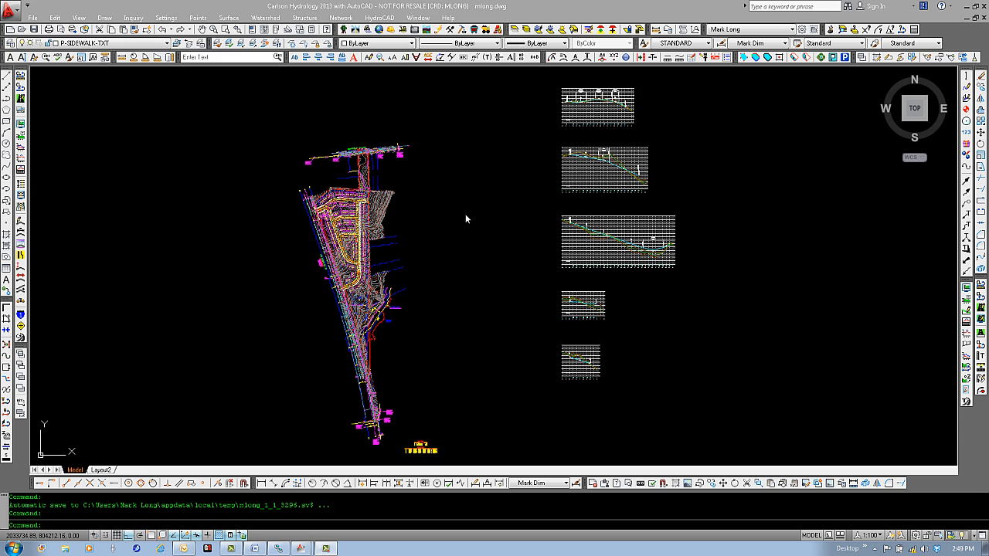
- Open the Sewer Structure Library and review its manhole, box, endwall, flared end section and headwall entries
{"action": "left_click", "coordinate": [345, 18]}
{"action": "mouse_move", "coordinate": [349, 43]}
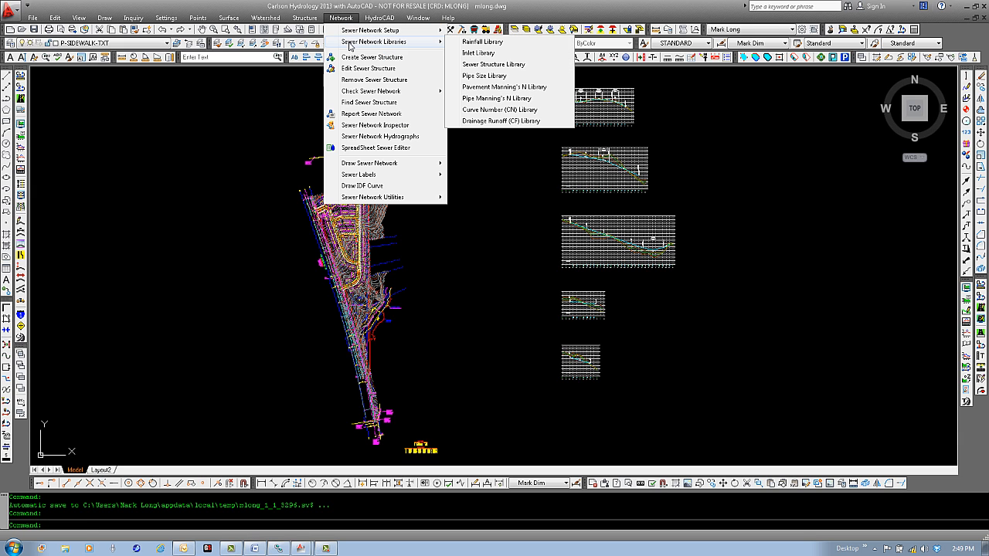
{"action": "left_click", "coordinate": [511, 66]}
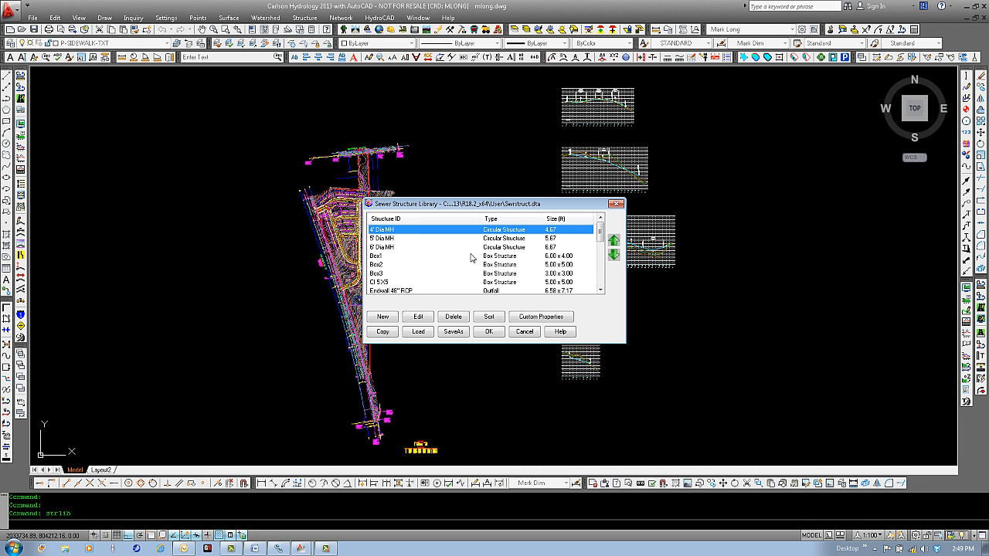
{"action": "left_click", "coordinate": [391, 240]}
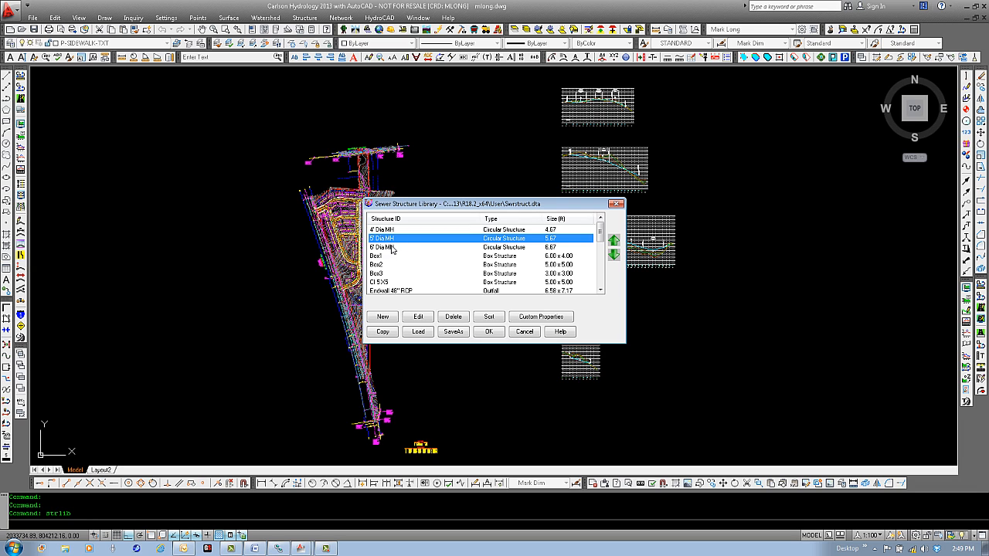
{"action": "left_click", "coordinate": [391, 249]}
{"action": "left_click_drag", "start_coordinate": [602, 235], "coordinate": [601, 238]}
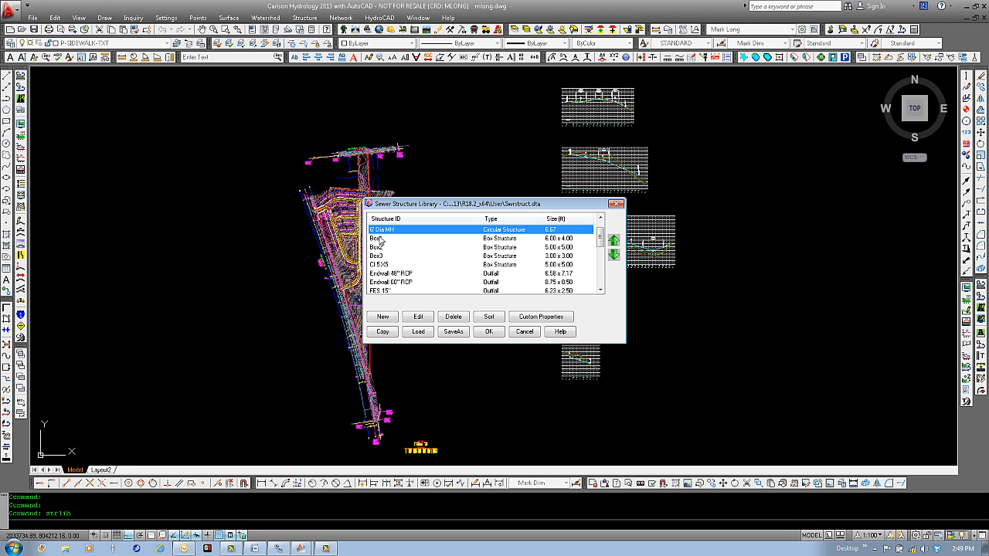
{"action": "left_click", "coordinate": [381, 239]}
{"action": "left_click", "coordinate": [384, 248]}
{"action": "left_click", "coordinate": [383, 257]}
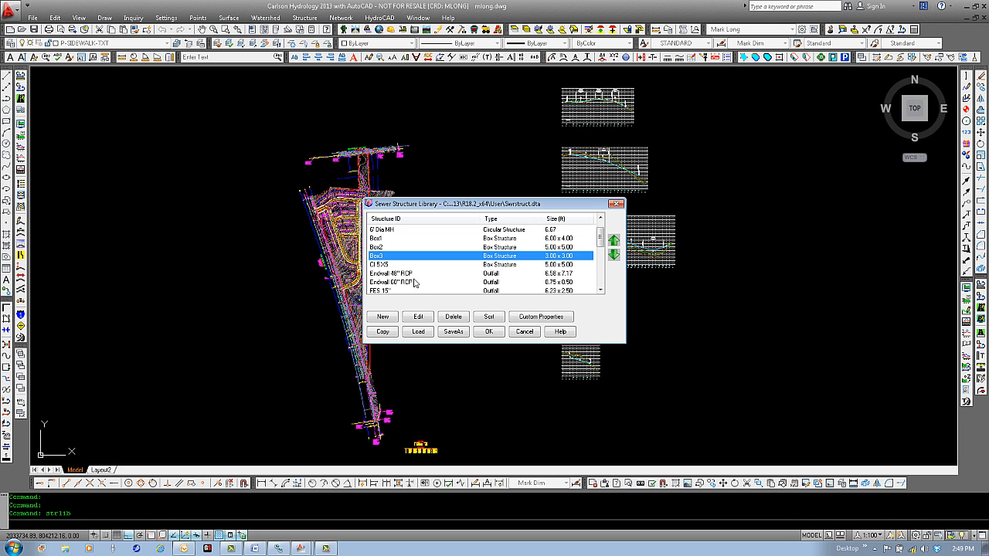
{"action": "left_click_drag", "start_coordinate": [603, 236], "coordinate": [605, 247]}
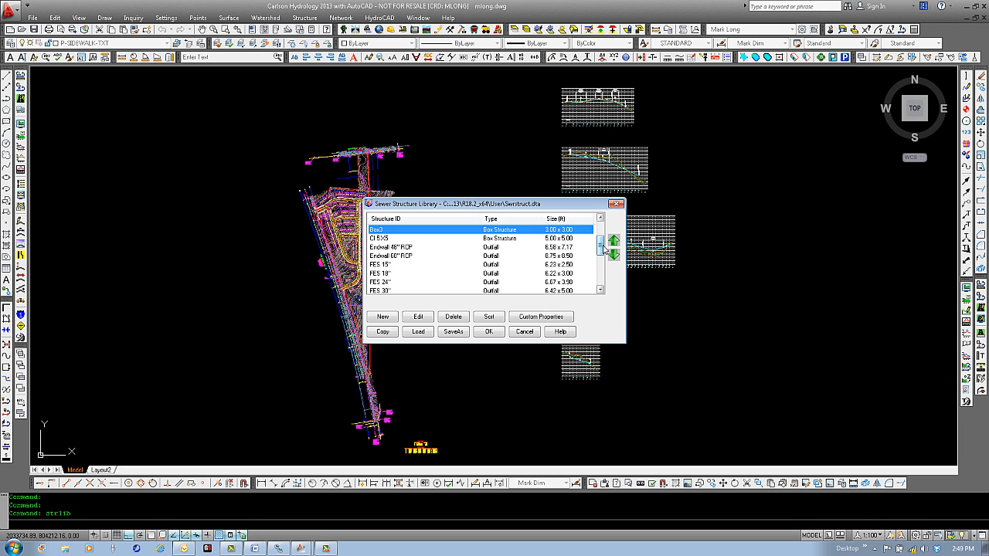
{"action": "left_click", "coordinate": [381, 240]}
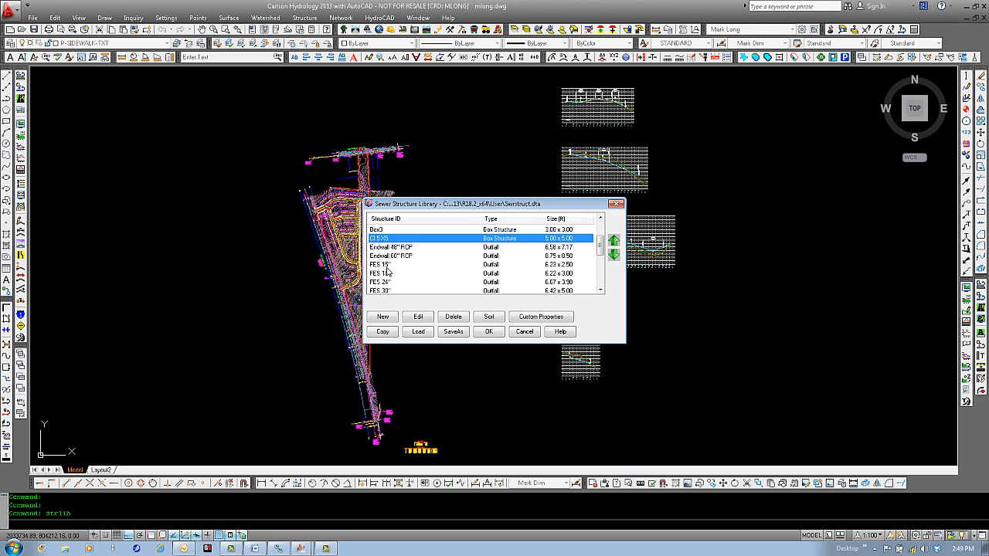
{"action": "left_click_drag", "start_coordinate": [600, 245], "coordinate": [600, 263]}
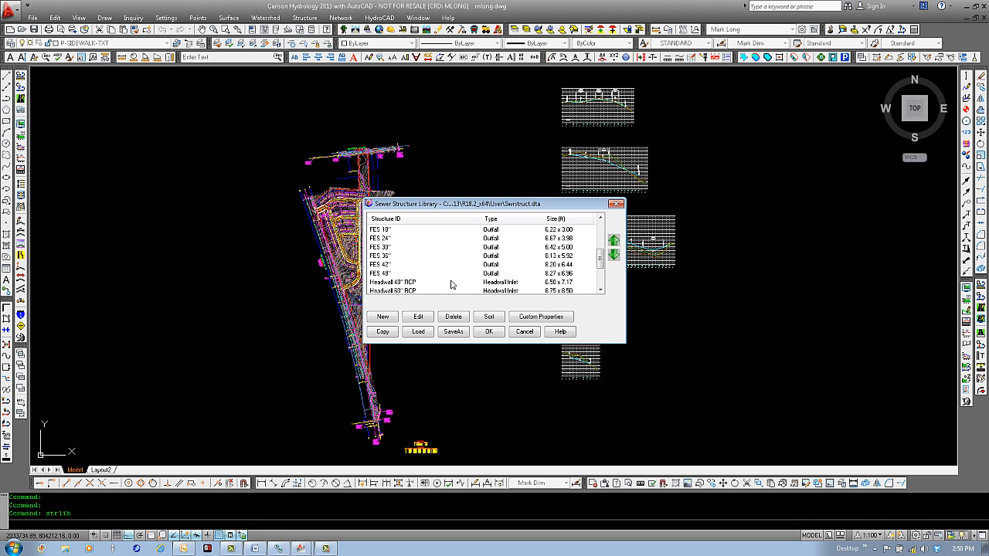
{"action": "left_click_drag", "start_coordinate": [601, 260], "coordinate": [602, 280]}
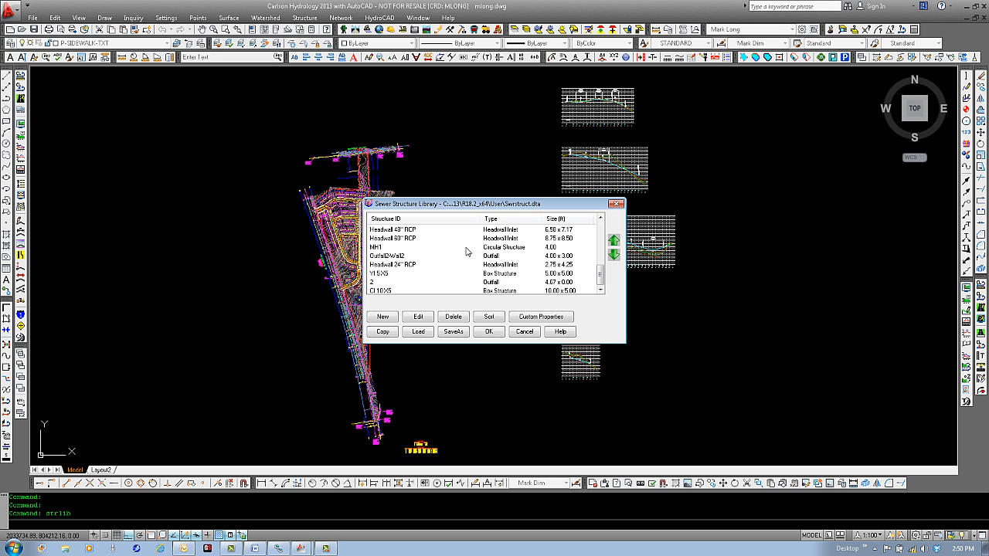
{"action": "left_click_drag", "start_coordinate": [601, 279], "coordinate": [602, 228]}
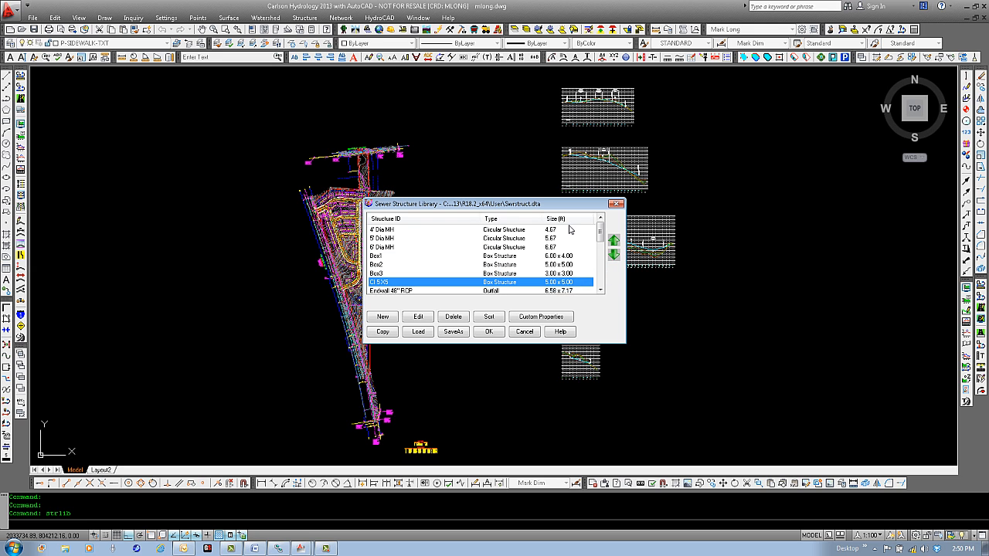
- Examine the 4' Dia MH circular structure's upstream, downstream and symmetric taper formats and its taper dimensions, and close it without saving
{"action": "double_click", "coordinate": [390, 232]}
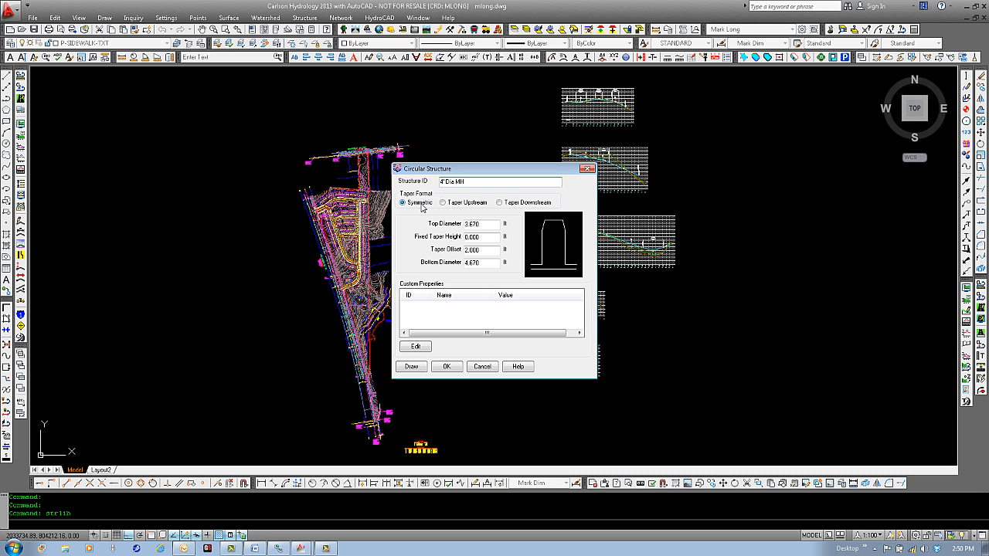
{"action": "left_click", "coordinate": [454, 205]}
{"action": "left_click", "coordinate": [506, 205]}
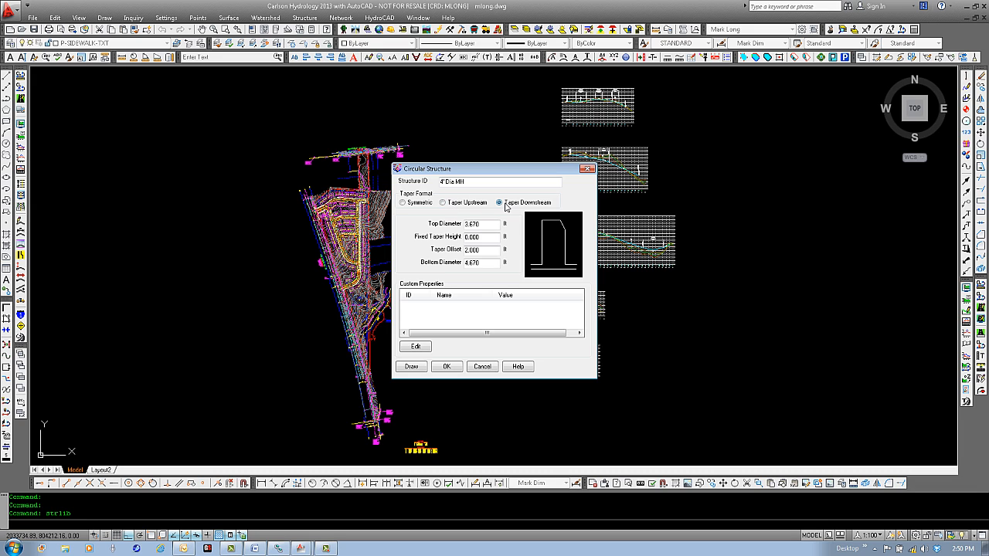
{"action": "left_click", "coordinate": [420, 205]}
{"action": "left_click", "coordinate": [487, 238]}
{"action": "left_click", "coordinate": [490, 368]}
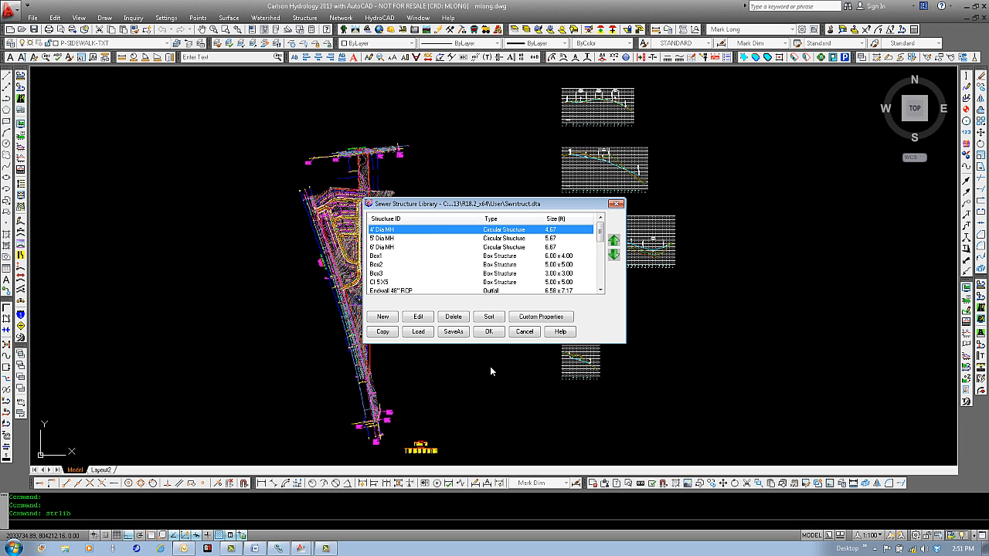
- Add a border connection to the Box1 structure with X-Offset Left and Y-Offset Front
{"action": "double_click", "coordinate": [378, 257]}
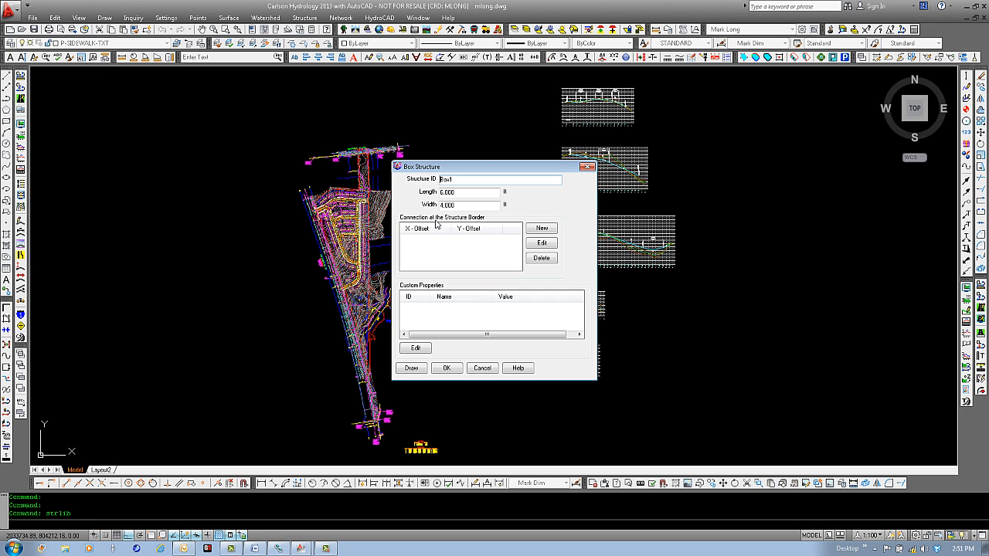
{"action": "left_click", "coordinate": [542, 230]}
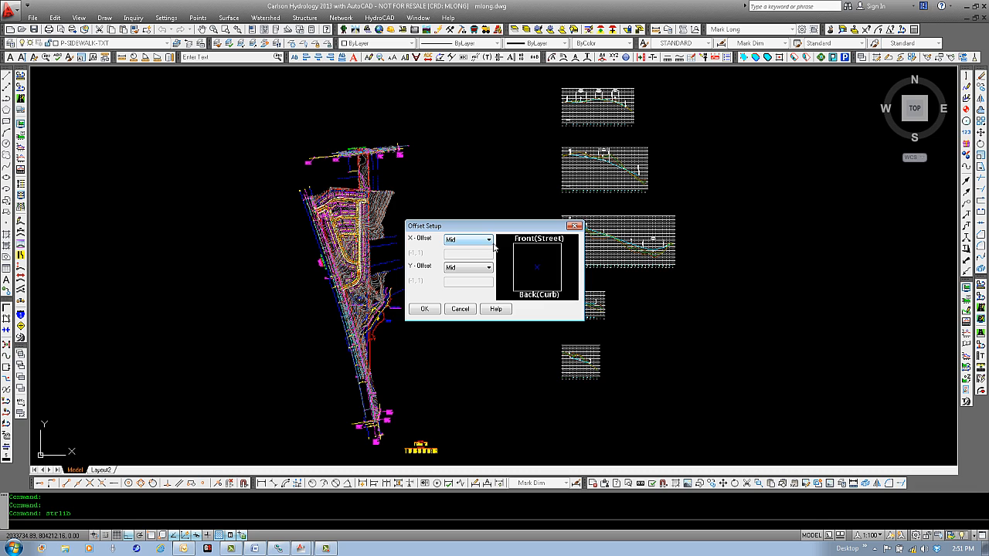
{"action": "left_click", "coordinate": [489, 240]}
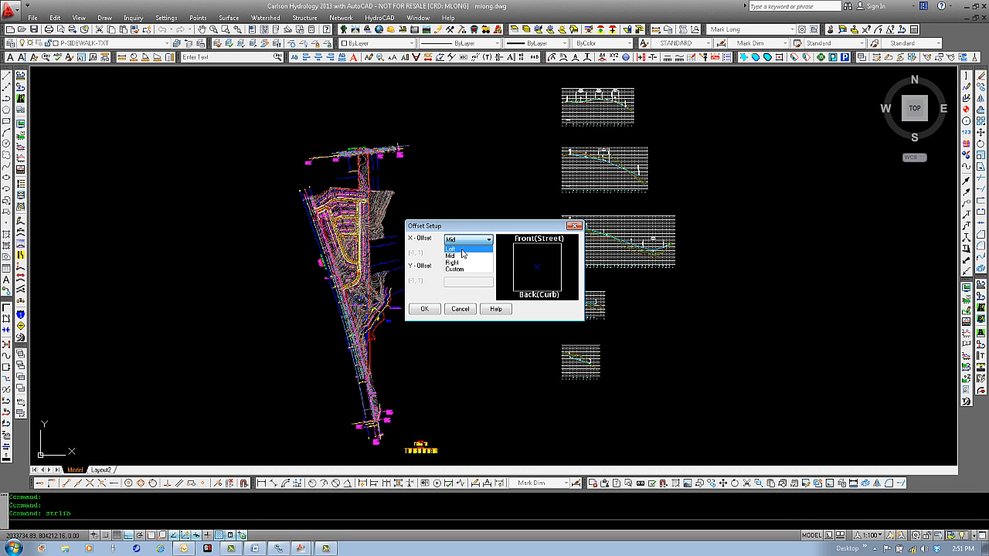
{"action": "left_click", "coordinate": [462, 250]}
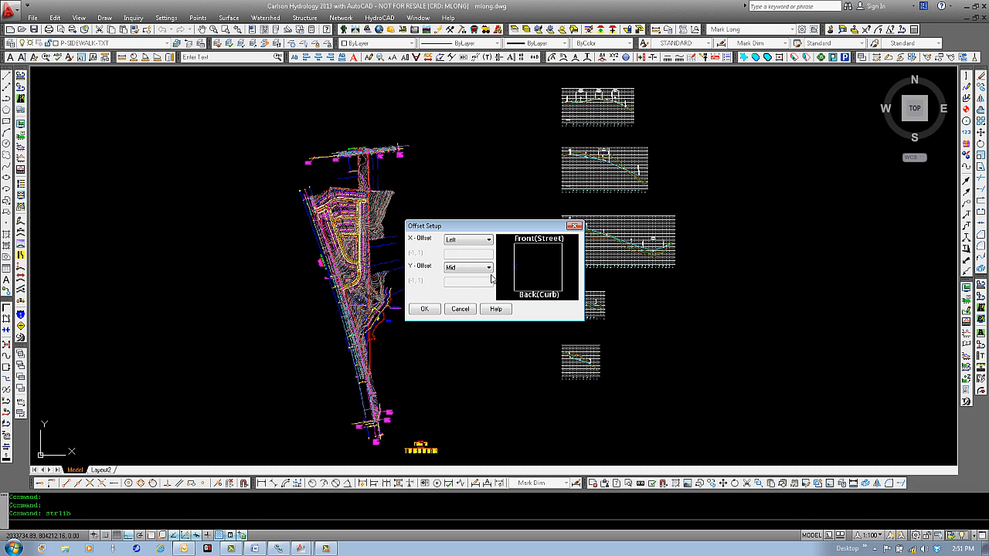
{"action": "left_click", "coordinate": [490, 272]}
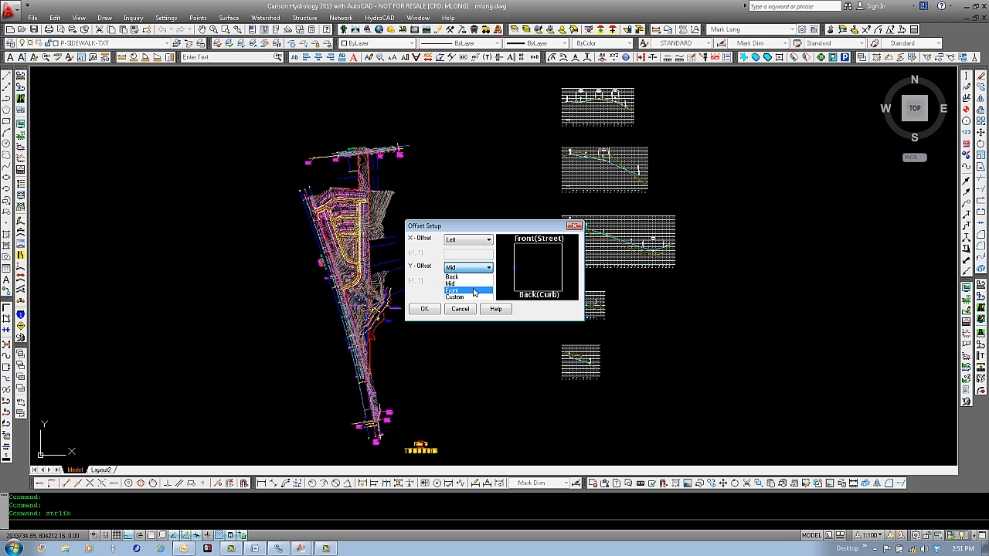
{"action": "left_click", "coordinate": [474, 288]}
{"action": "left_click", "coordinate": [423, 309]}
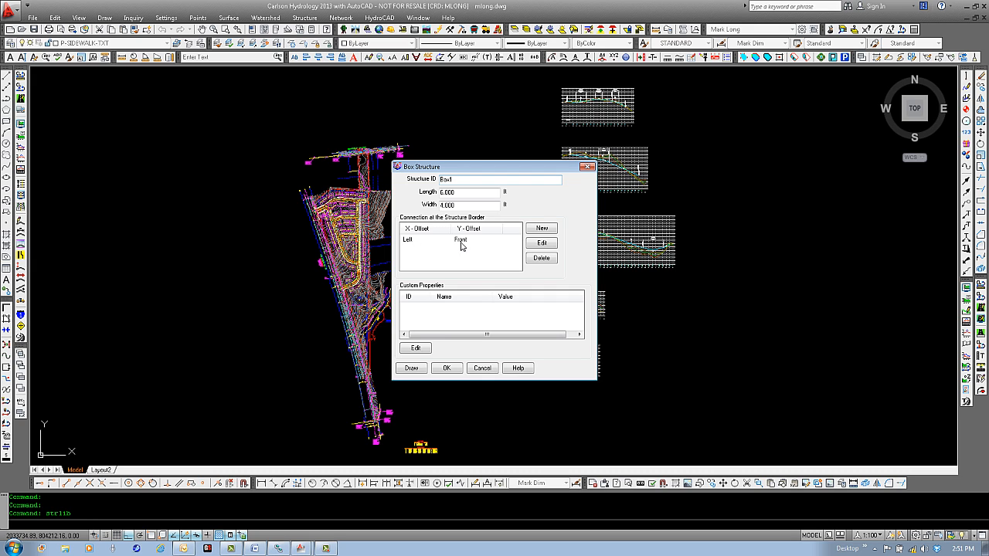
- Add a second Box1 border connection with X-Offset Right and Y-Offset Back, and discard the structure's edits
{"action": "left_click", "coordinate": [542, 230]}
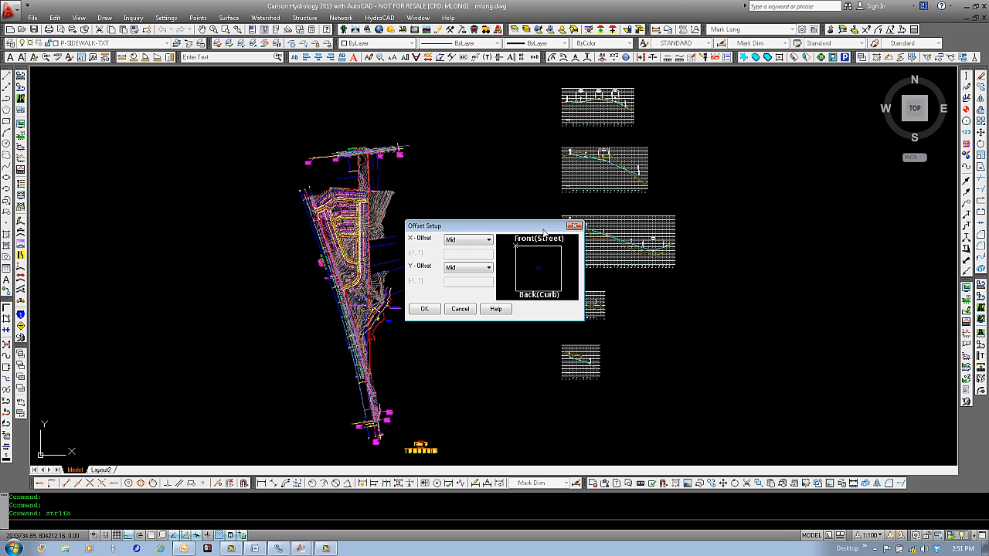
{"action": "left_click", "coordinate": [489, 240]}
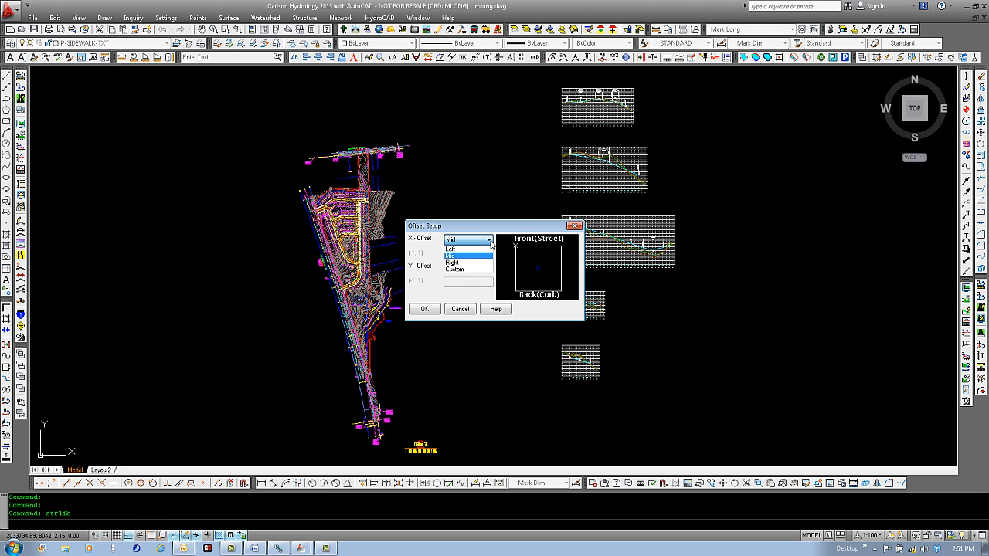
{"action": "left_click", "coordinate": [477, 263]}
{"action": "left_click", "coordinate": [473, 268]}
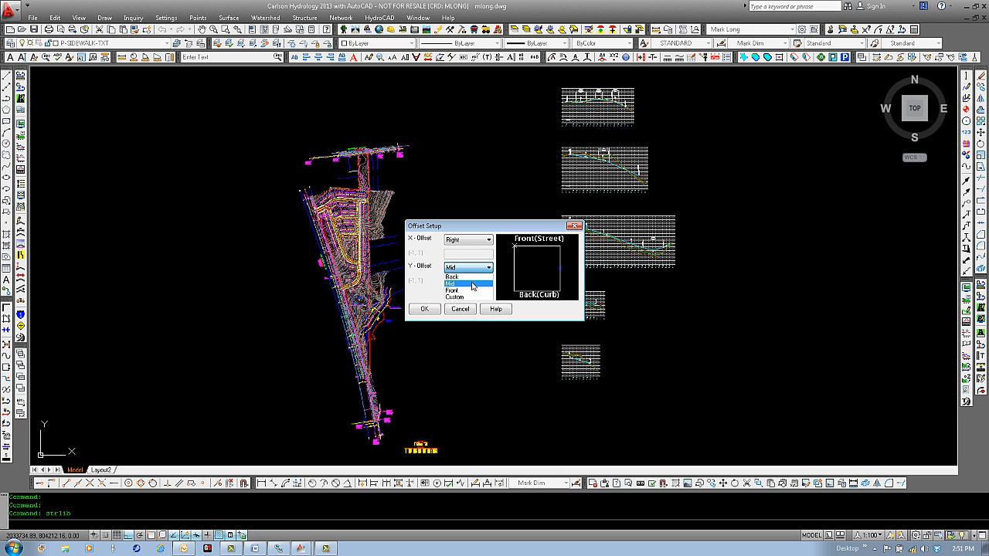
{"action": "left_click", "coordinate": [472, 277]}
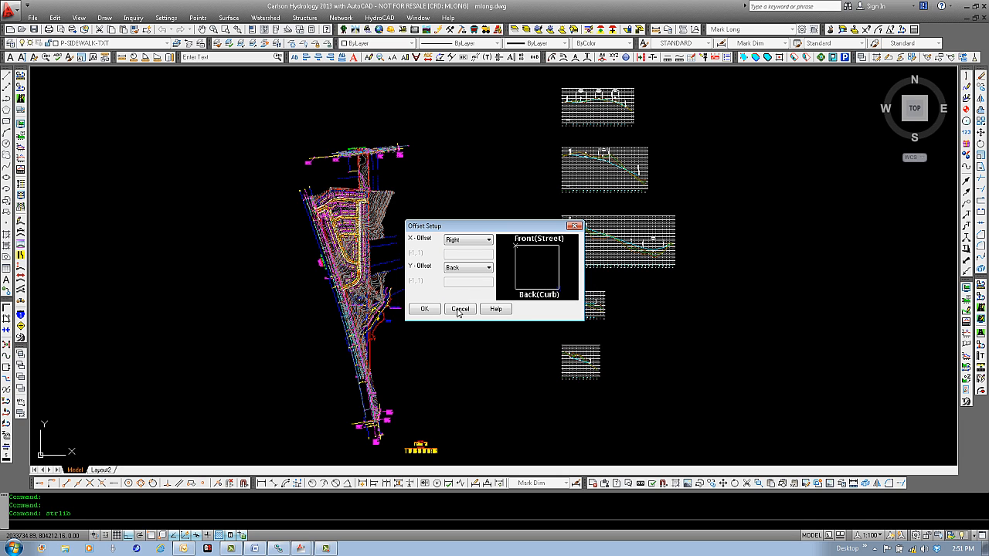
{"action": "left_click", "coordinate": [426, 310]}
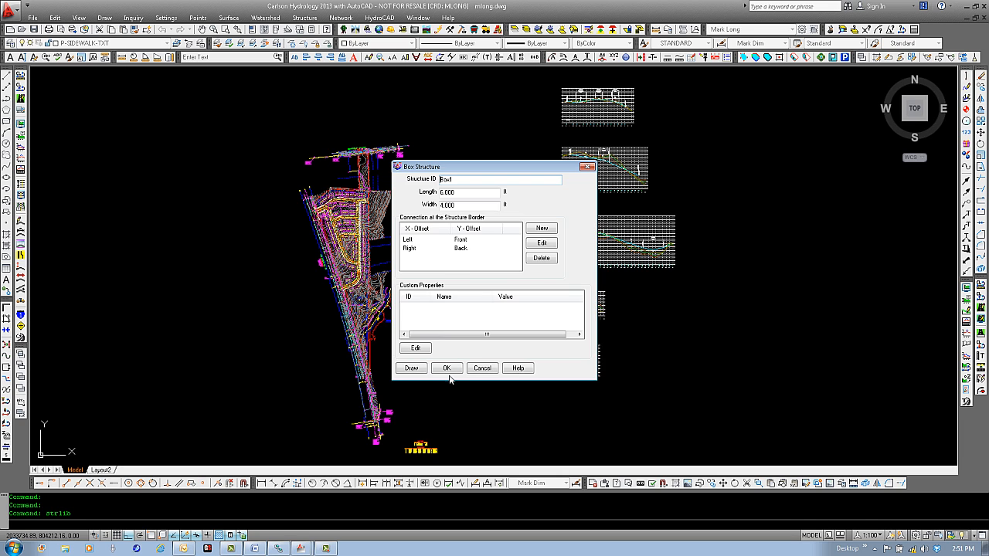
{"action": "left_click", "coordinate": [418, 248]}
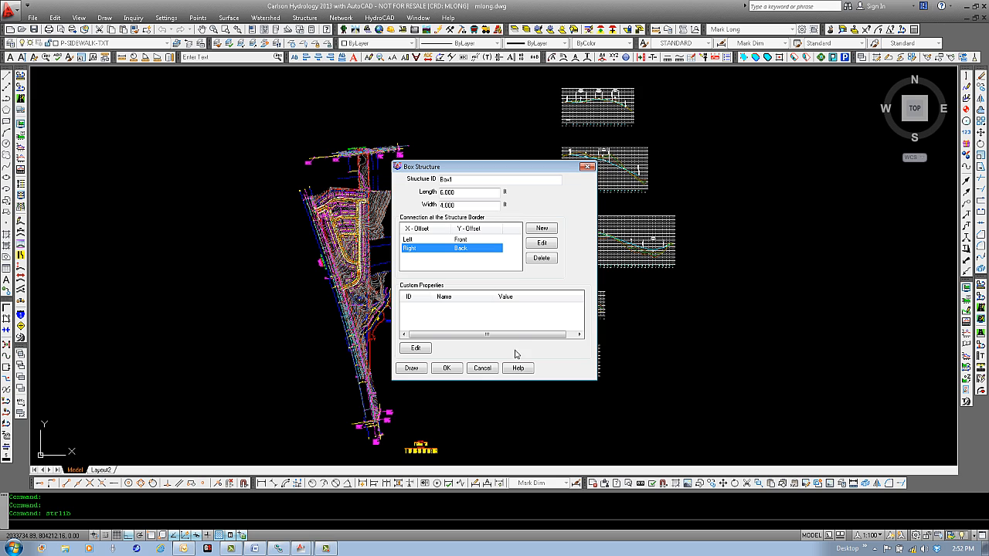
{"action": "left_click", "coordinate": [483, 369]}
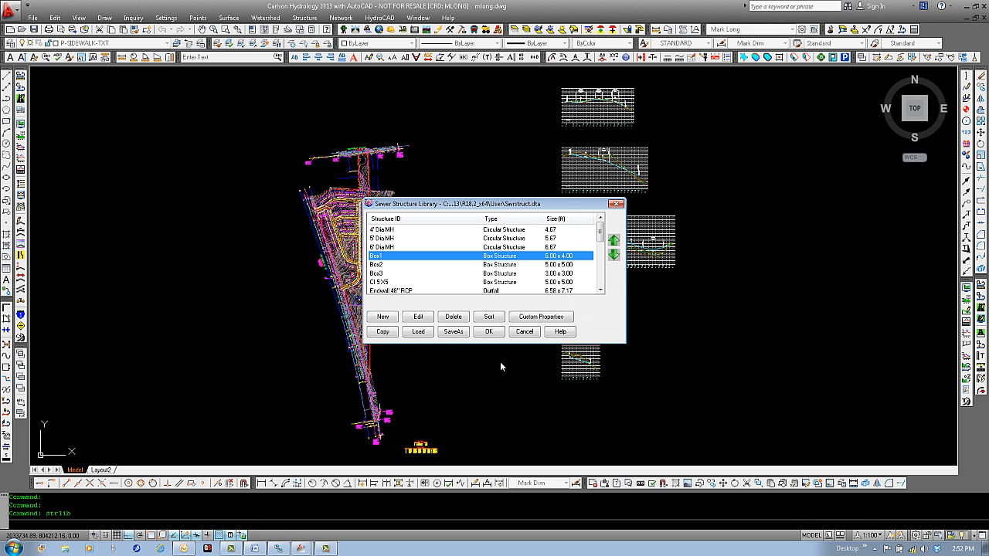
- Examine a blank new outfall's headwall settings and its funnel symbol's length, width-in and width-out settings, and discard it
{"action": "left_click_drag", "start_coordinate": [598, 236], "coordinate": [601, 244]}
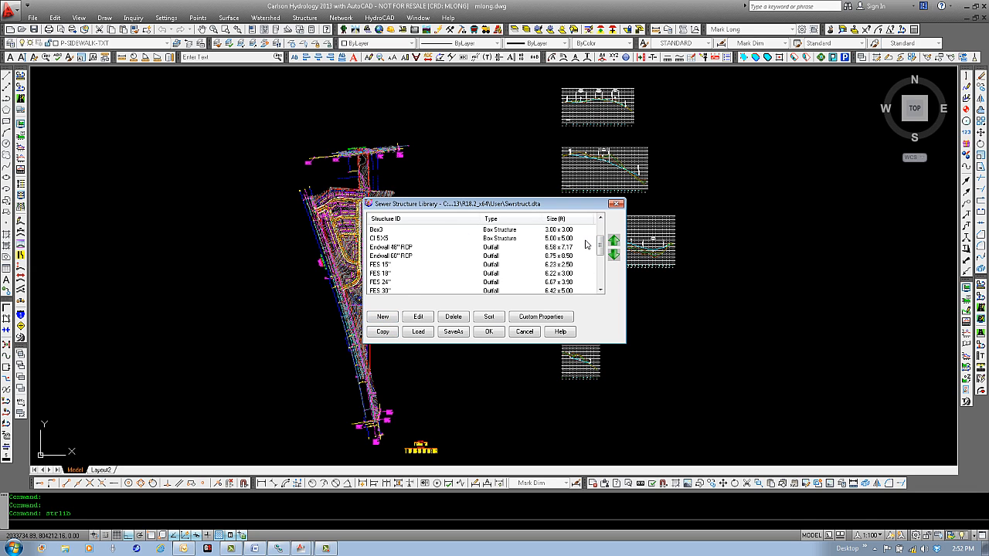
{"action": "left_click_drag", "start_coordinate": [600, 246], "coordinate": [600, 226]}
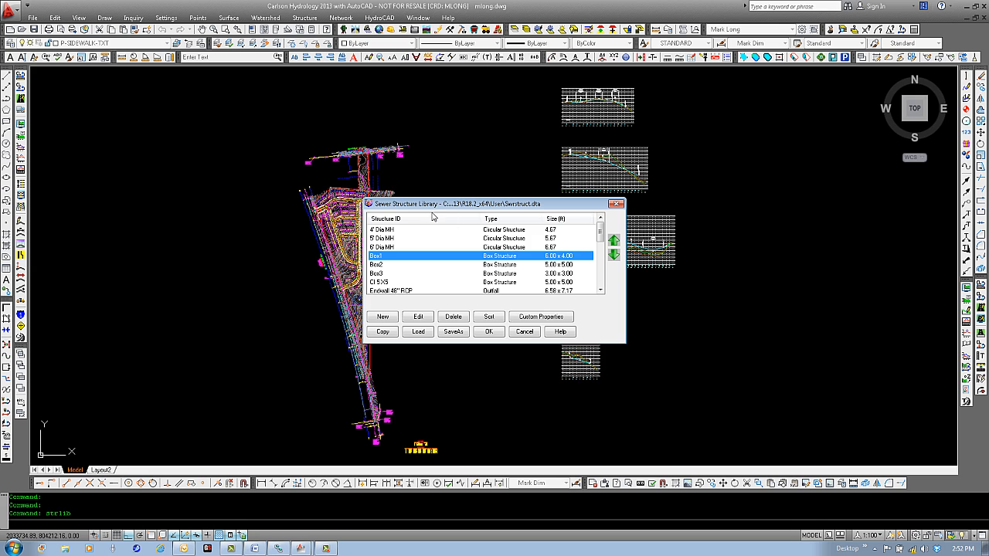
{"action": "left_click", "coordinate": [383, 318]}
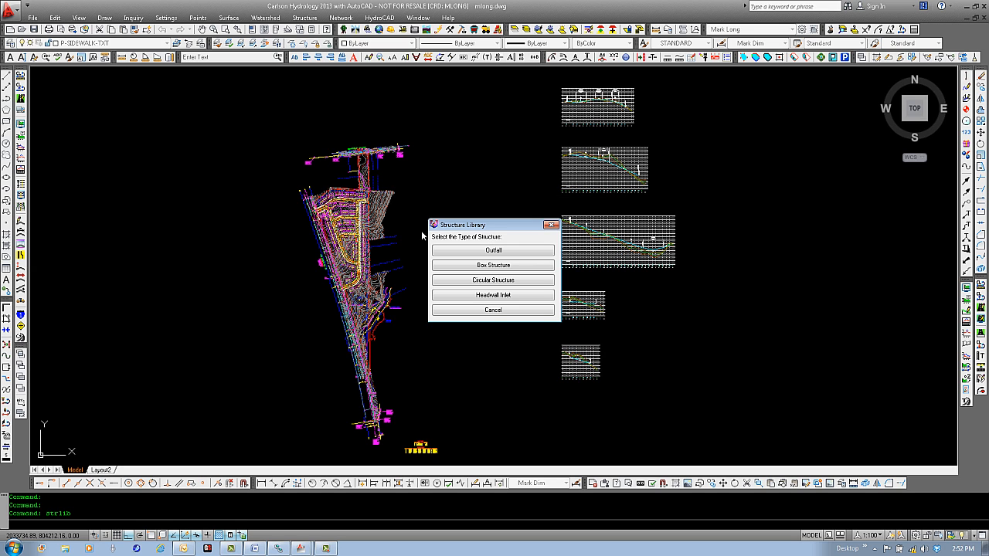
{"action": "left_click", "coordinate": [502, 254]}
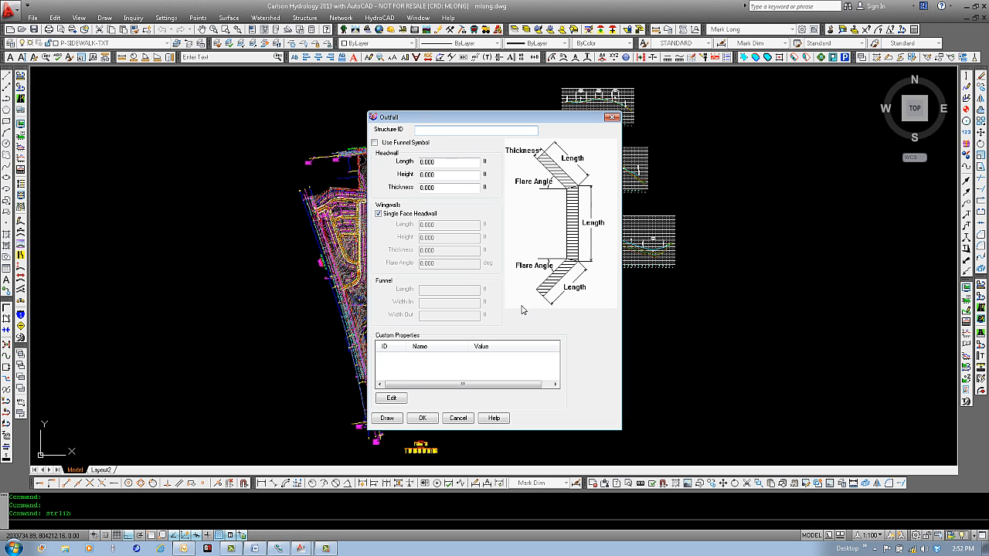
{"action": "left_click", "coordinate": [375, 143]}
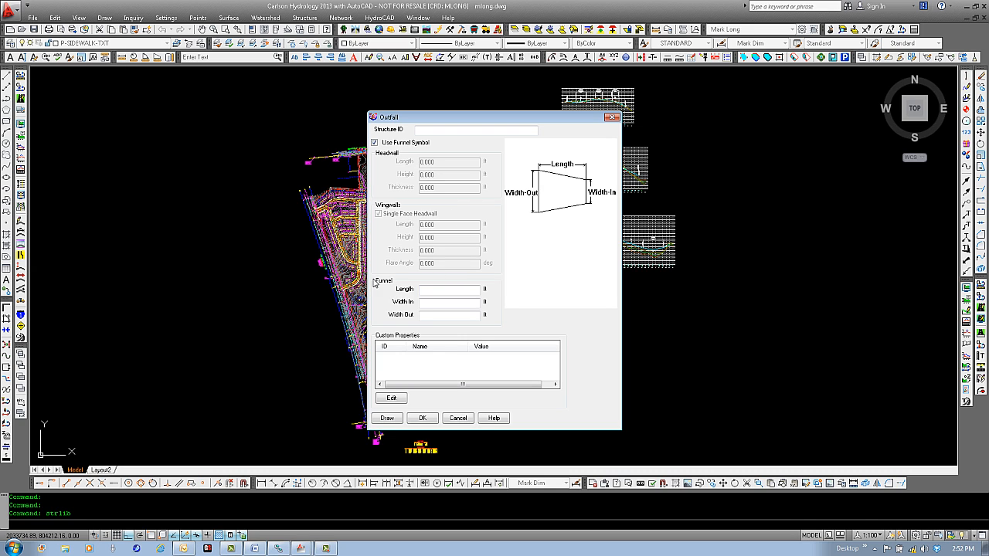
{"action": "left_click", "coordinate": [441, 290]}
{"action": "left_click", "coordinate": [442, 302]}
{"action": "left_click", "coordinate": [443, 315]}
{"action": "left_click", "coordinate": [462, 418]}
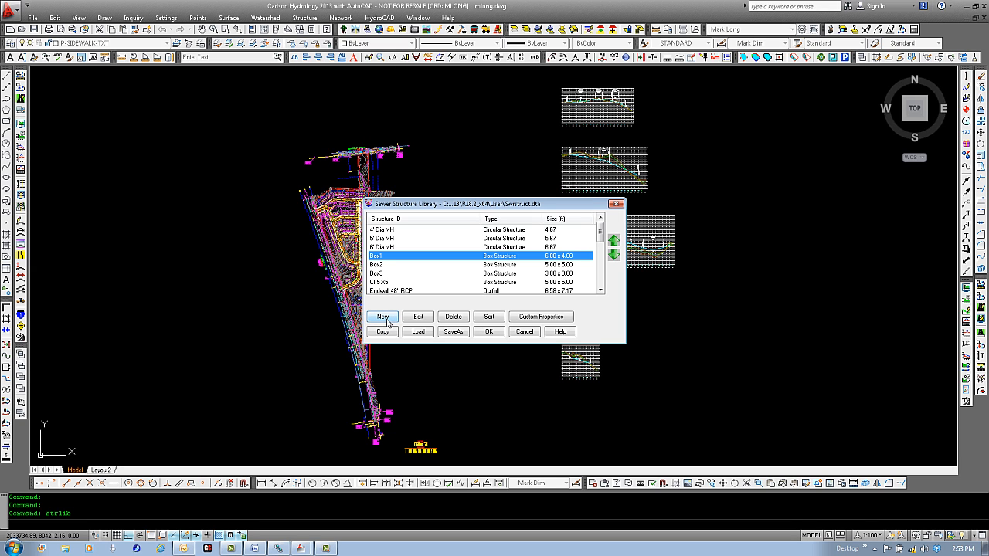
- Examine the settings of a blank new box structure and a blank new circular structure, discarding both
{"action": "left_click", "coordinate": [383, 318]}
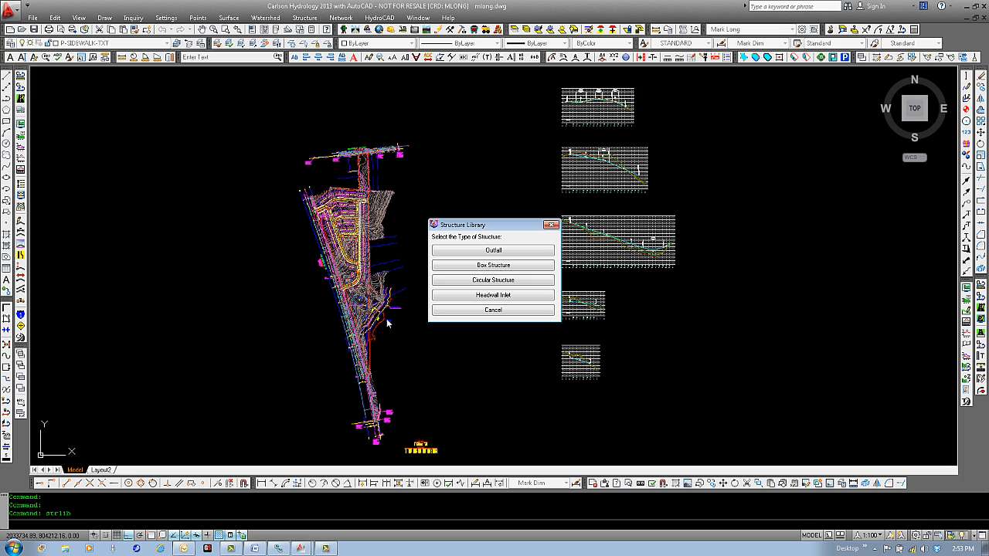
{"action": "left_click", "coordinate": [518, 265]}
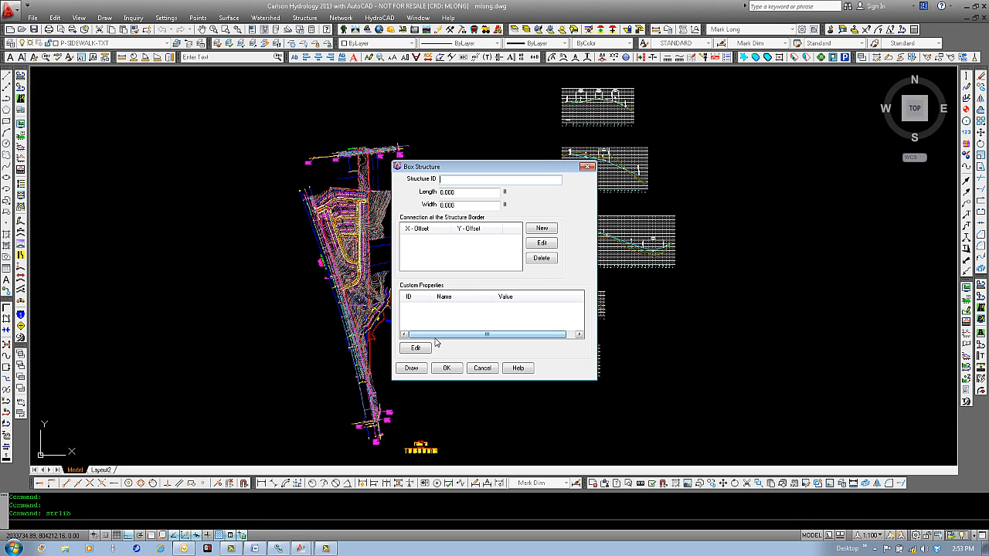
{"action": "left_click", "coordinate": [482, 368]}
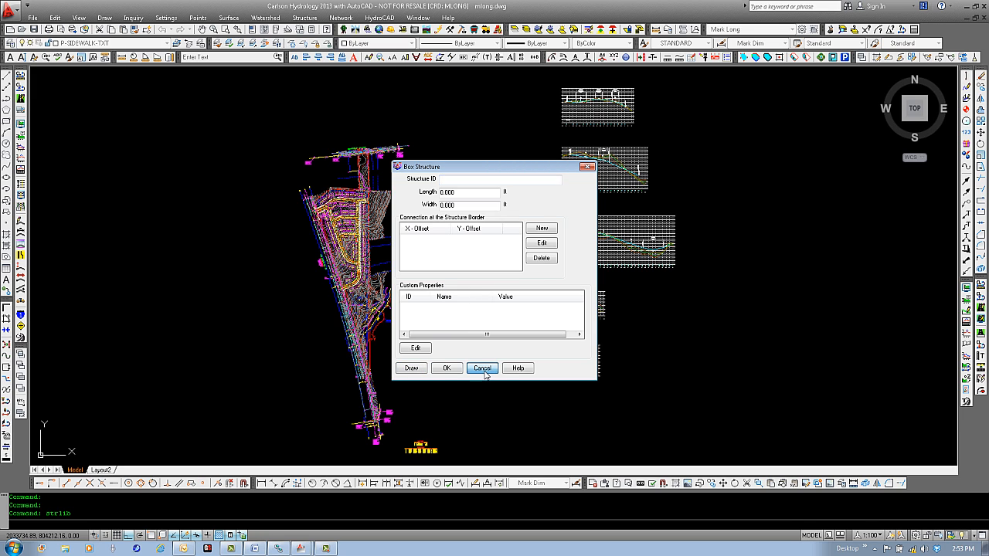
{"action": "left_click", "coordinate": [382, 317]}
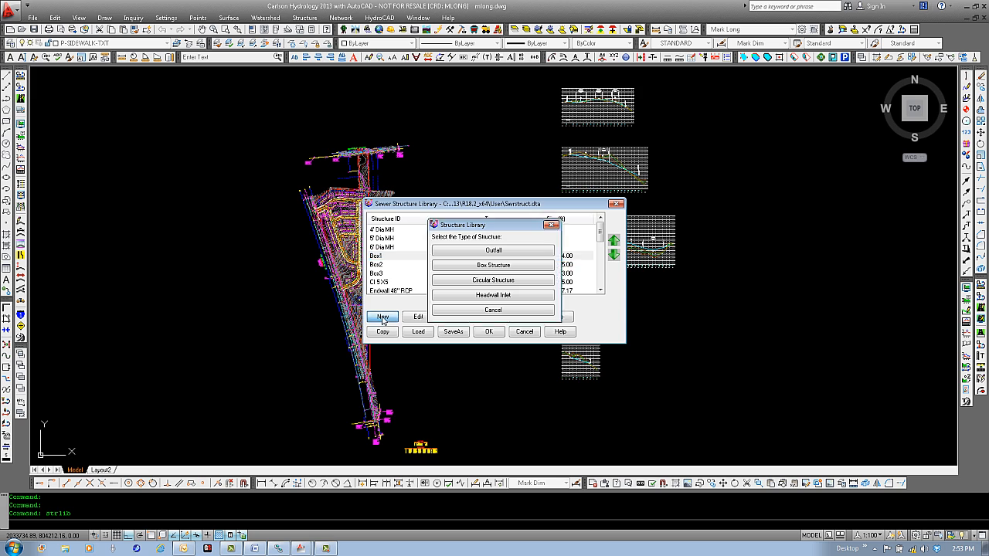
{"action": "left_click", "coordinate": [488, 284]}
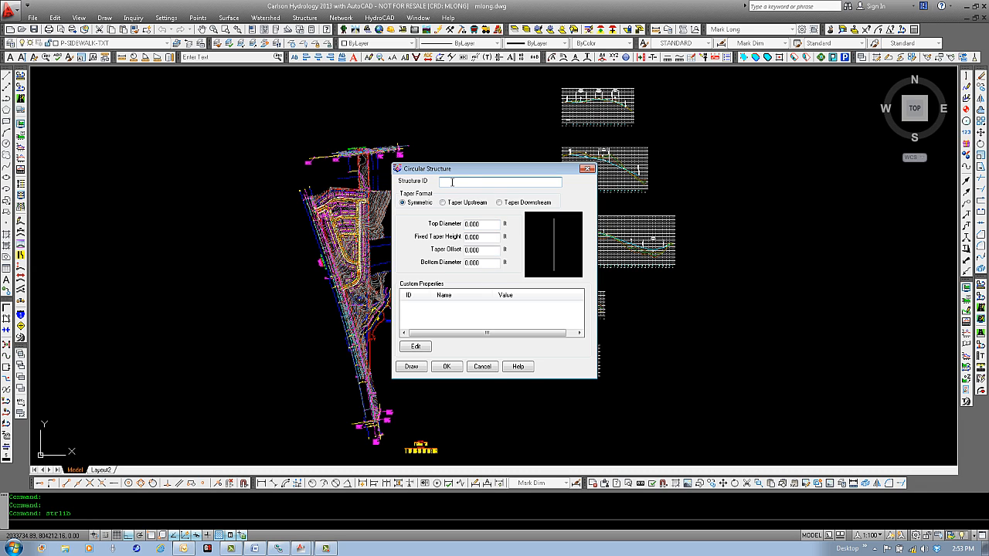
{"action": "left_click", "coordinate": [486, 368]}
- Examine a blank new headwall inlet's wingwall settings with and without Single Face Headwall and its inlet loss coefficient, and discard it
{"action": "left_click", "coordinate": [383, 317]}
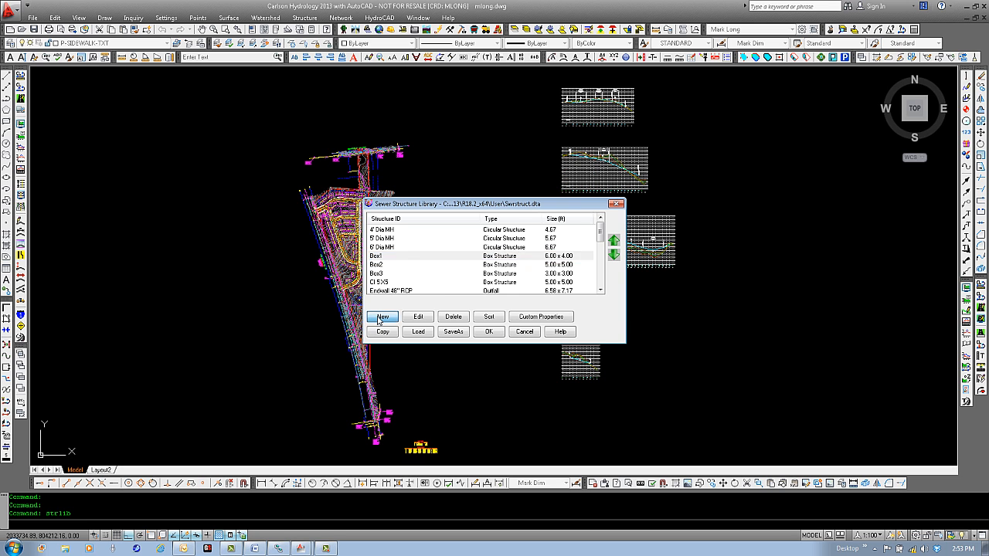
{"action": "left_click", "coordinate": [507, 296]}
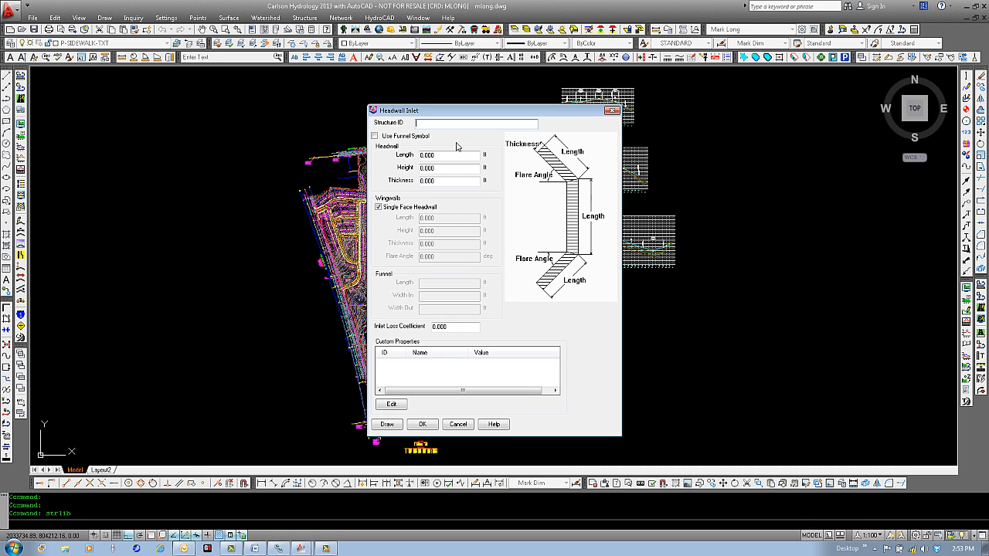
{"action": "left_click", "coordinate": [378, 208]}
{"action": "left_click", "coordinate": [378, 207]}
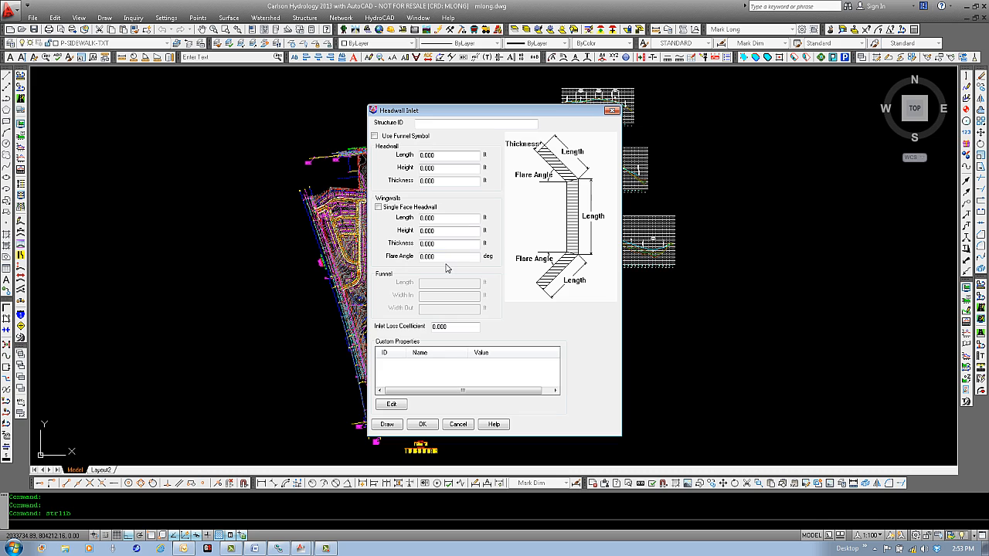
{"action": "left_click", "coordinate": [378, 208]}
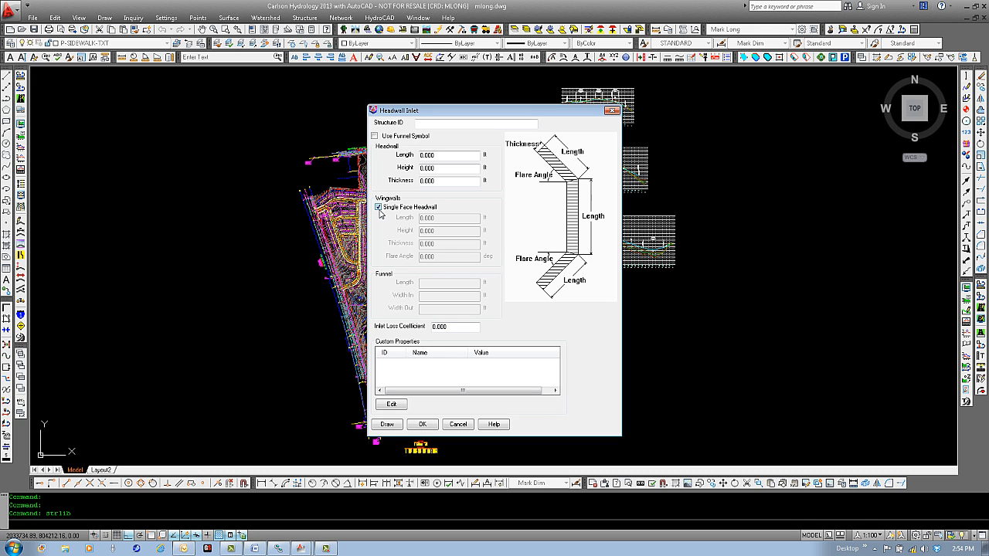
{"action": "left_click", "coordinate": [377, 208]}
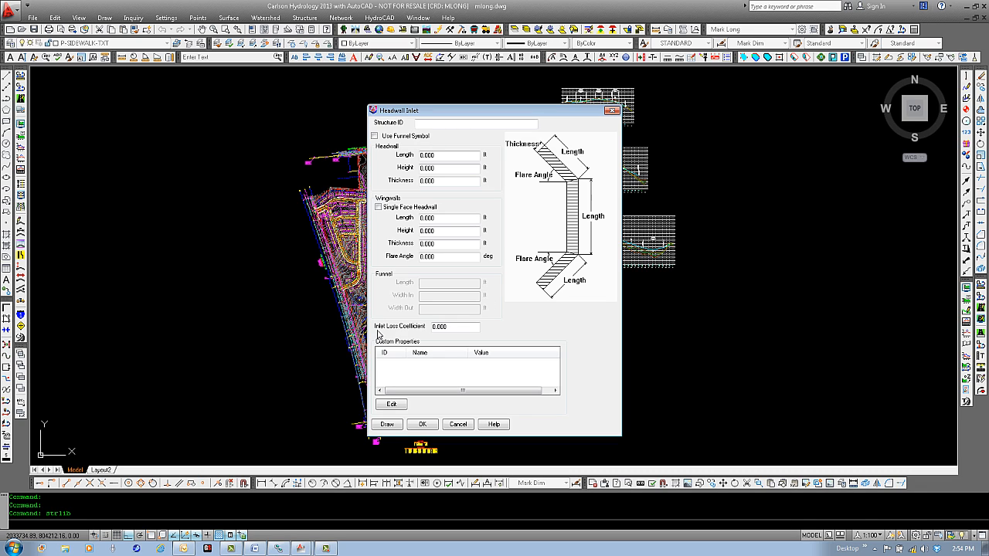
{"action": "left_click", "coordinate": [445, 329]}
{"action": "left_click", "coordinate": [459, 425]}
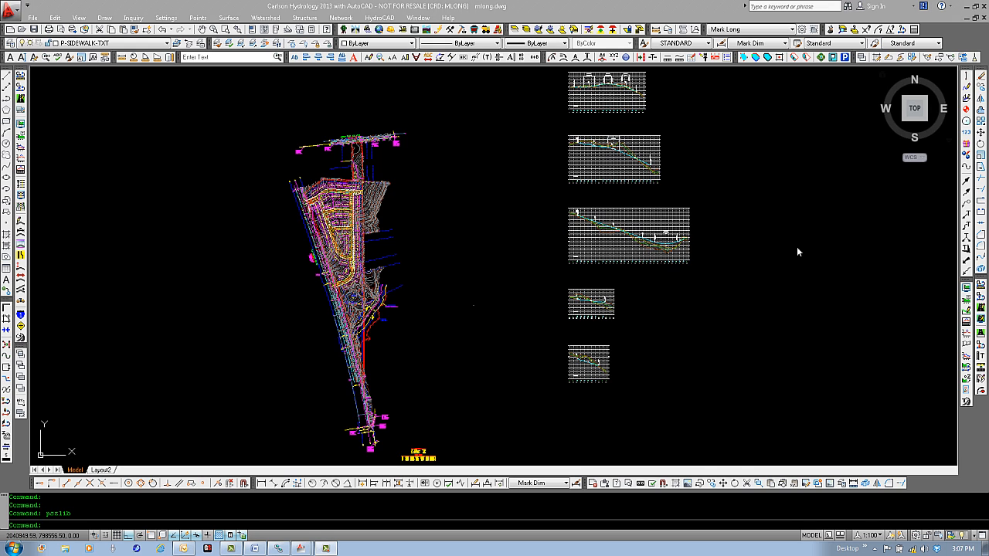
- Open the Pipe Size Library and examine its section type choices and the circular pipe diameters
{"action": "left_click", "coordinate": [335, 20]}
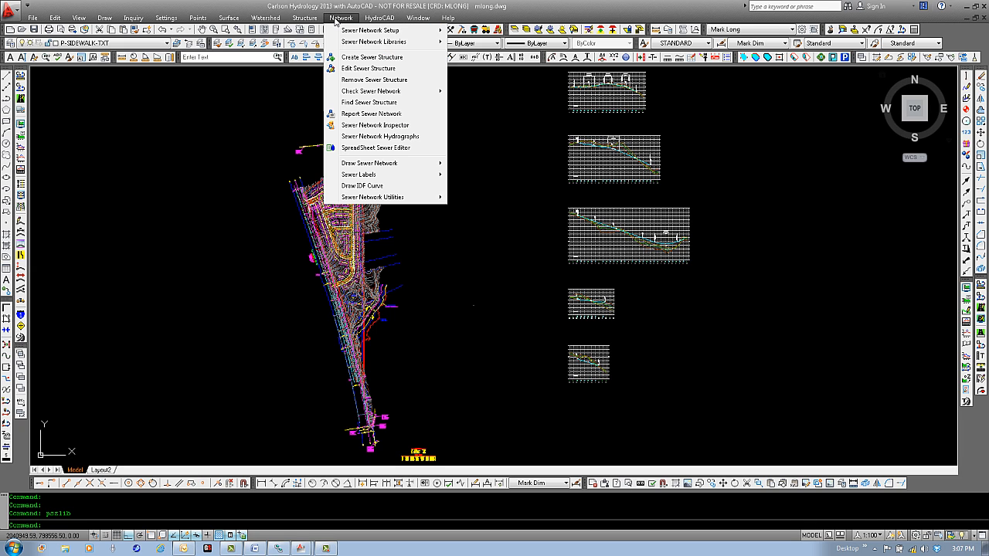
{"action": "mouse_move", "coordinate": [342, 43]}
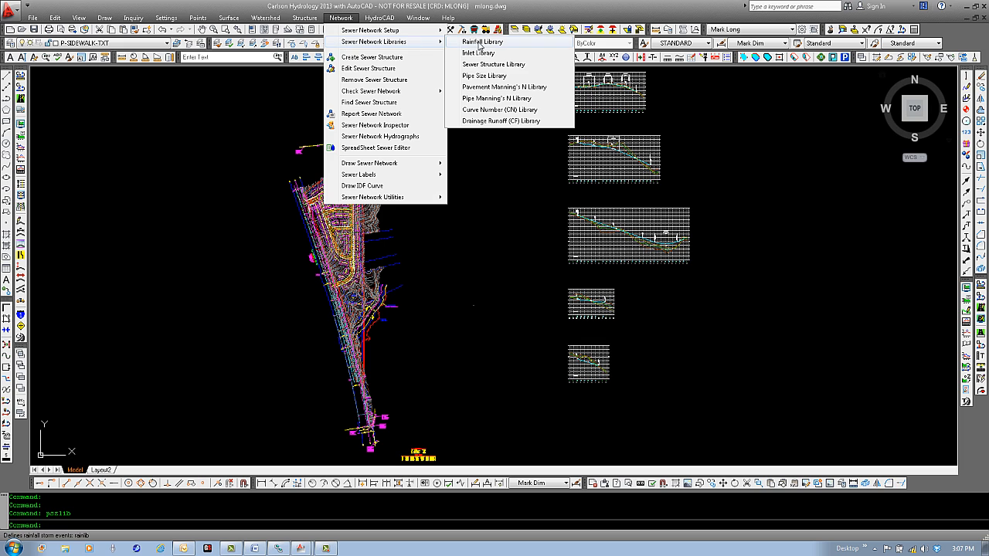
{"action": "left_click", "coordinate": [487, 76]}
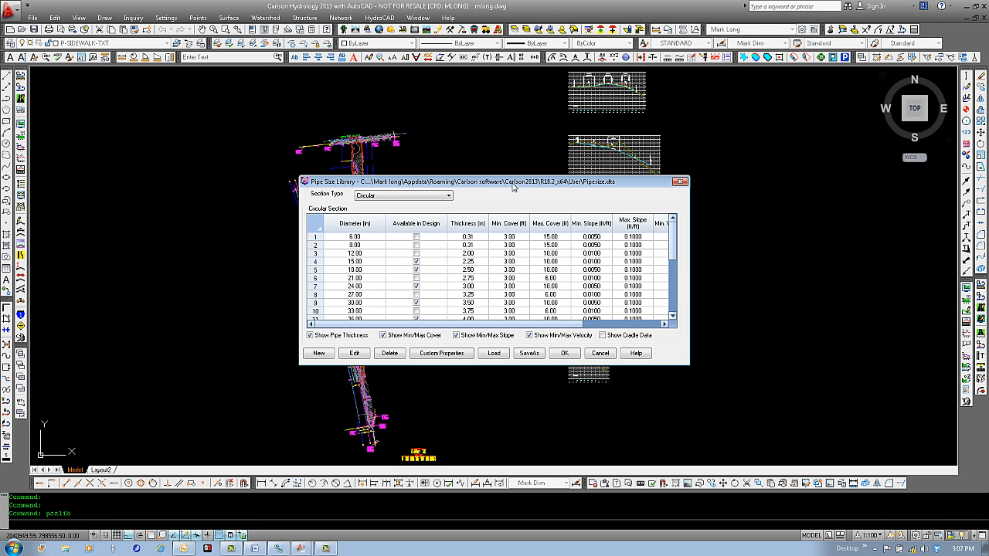
{"action": "left_click", "coordinate": [448, 197]}
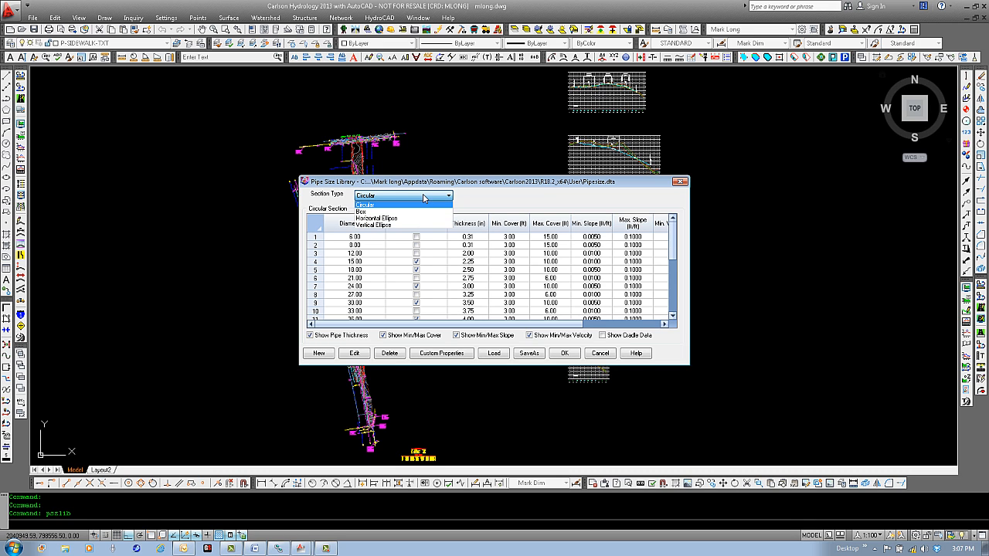
{"action": "left_click", "coordinate": [423, 196]}
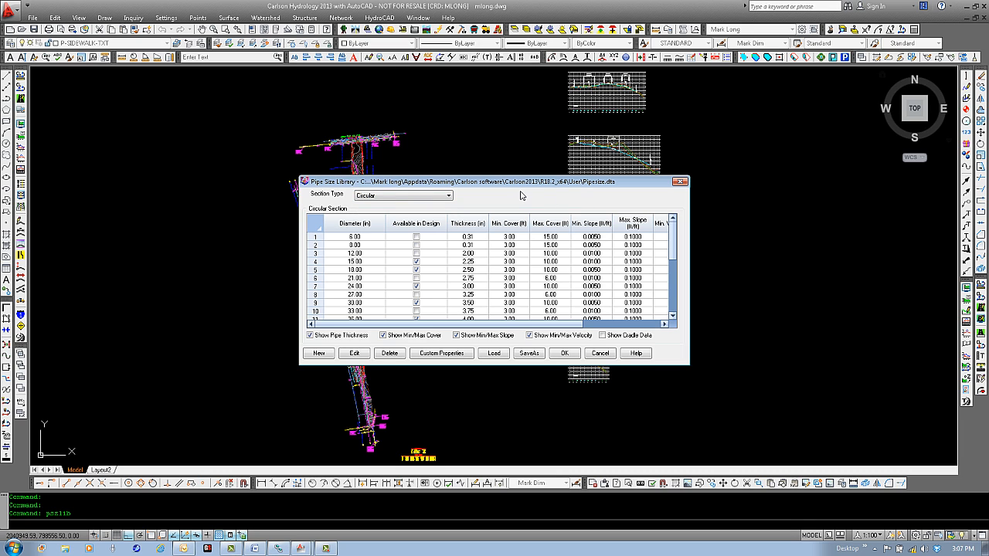
{"action": "left_click", "coordinate": [331, 226]}
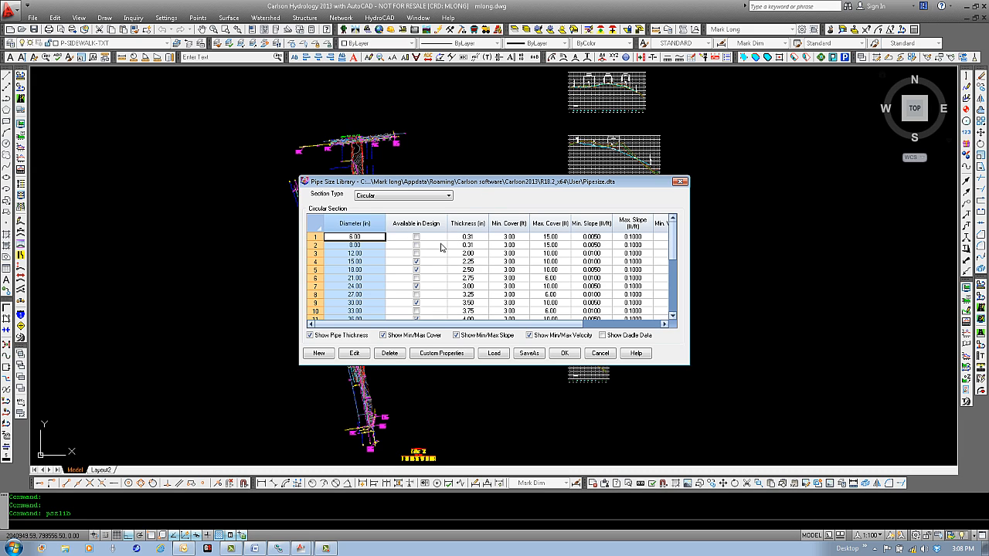
- Try marking the 6, 8 and 12 in circular pipes as available in design and revert them
{"action": "left_click", "coordinate": [416, 239]}
{"action": "left_click", "coordinate": [416, 238]}
{"action": "left_click", "coordinate": [416, 246]}
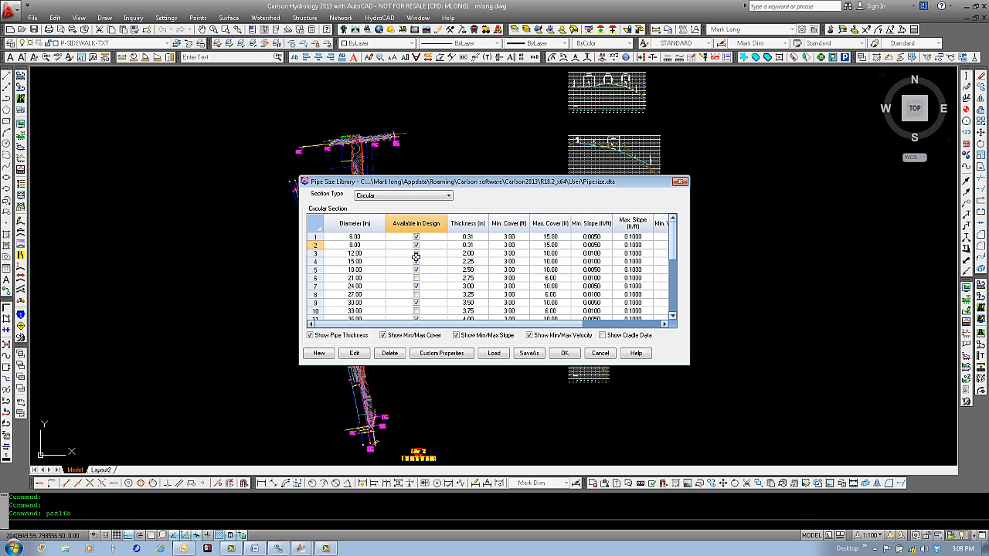
{"action": "left_click", "coordinate": [416, 254]}
{"action": "left_click", "coordinate": [416, 245]}
{"action": "left_click", "coordinate": [415, 237]}
- Examine the thickness and the minimum and maximum cover, slope and velocity columns of the circular pipe sizes
{"action": "left_click", "coordinate": [472, 224]}
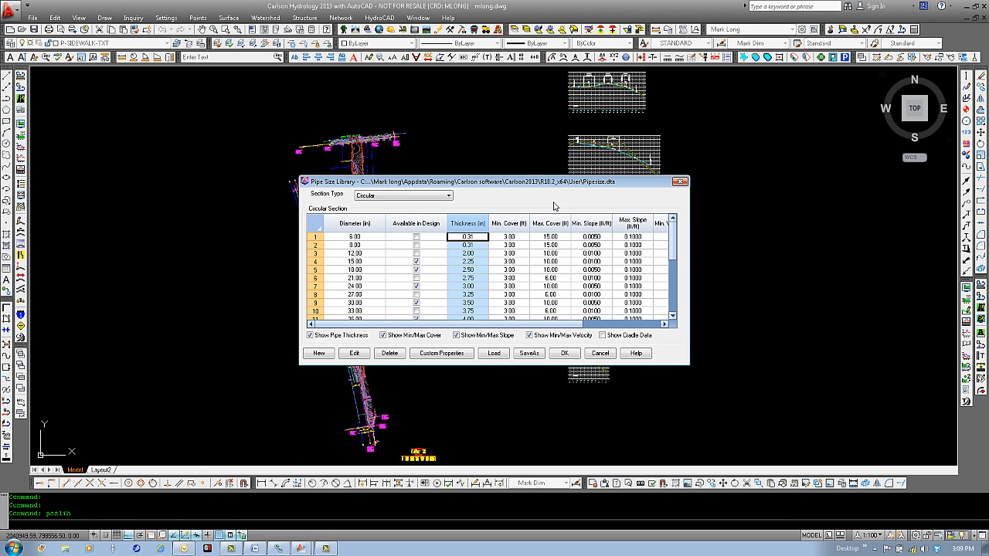
{"action": "left_click", "coordinate": [508, 224]}
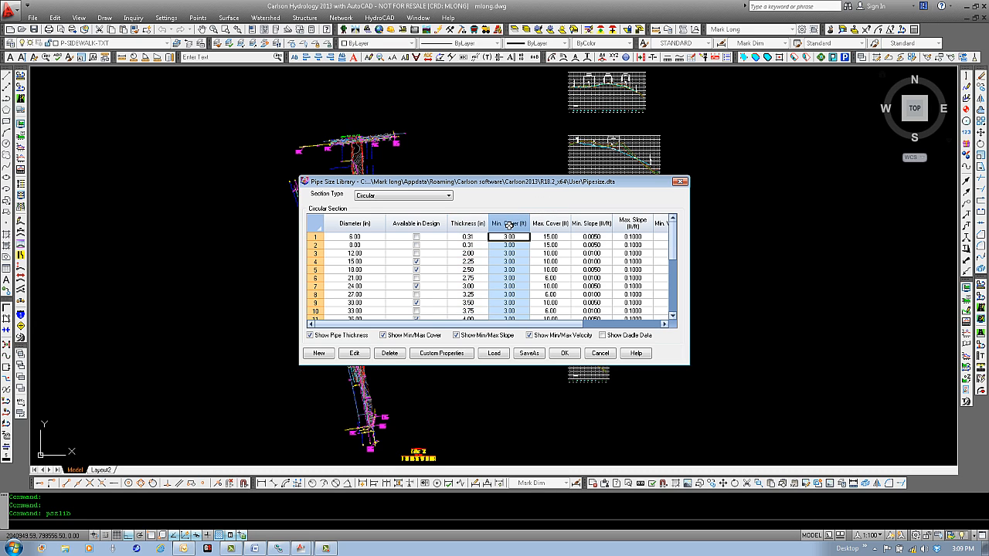
{"action": "left_click_drag", "start_coordinate": [571, 327], "coordinate": [663, 332]}
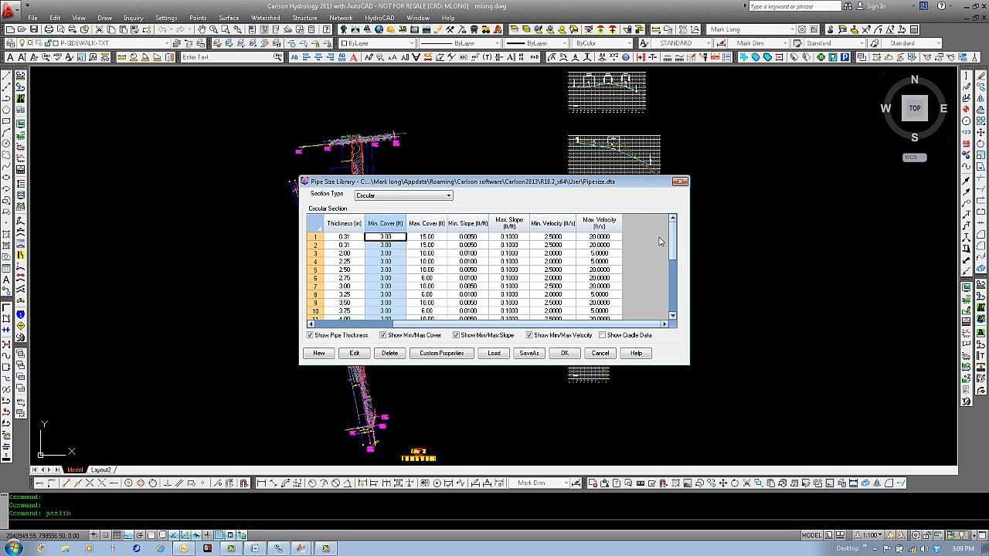
{"action": "left_click", "coordinate": [426, 223]}
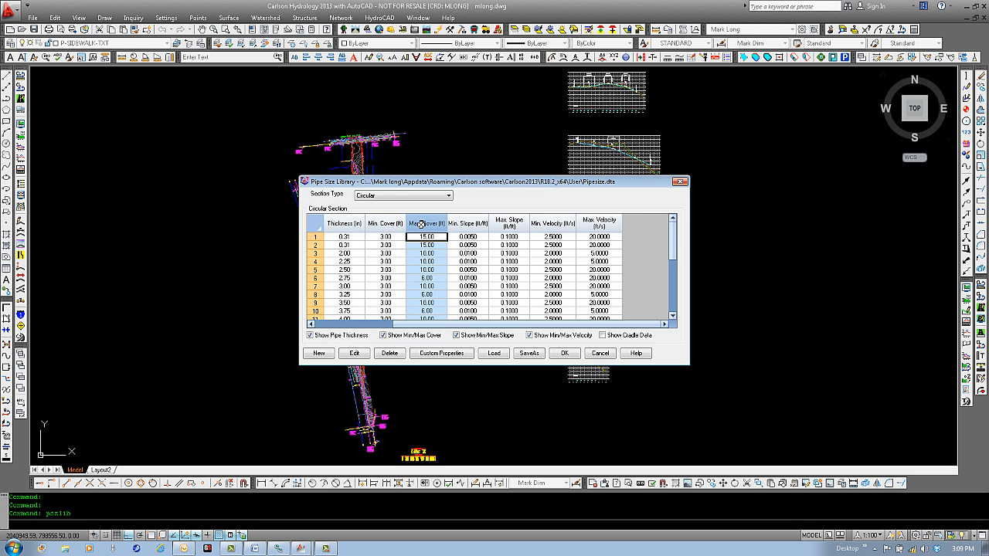
{"action": "left_click", "coordinate": [468, 223]}
{"action": "left_click", "coordinate": [509, 223]}
{"action": "left_click", "coordinate": [552, 224]}
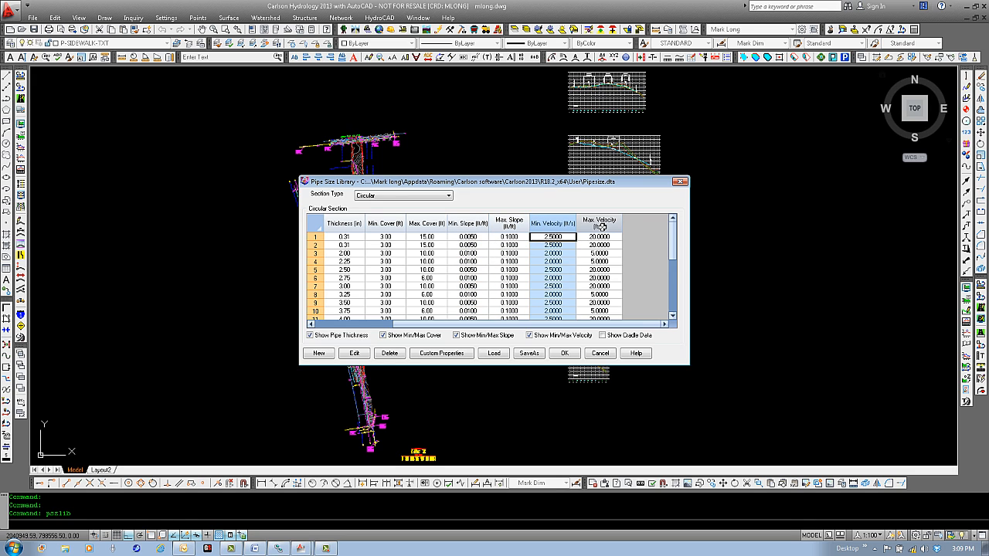
{"action": "left_click", "coordinate": [601, 224]}
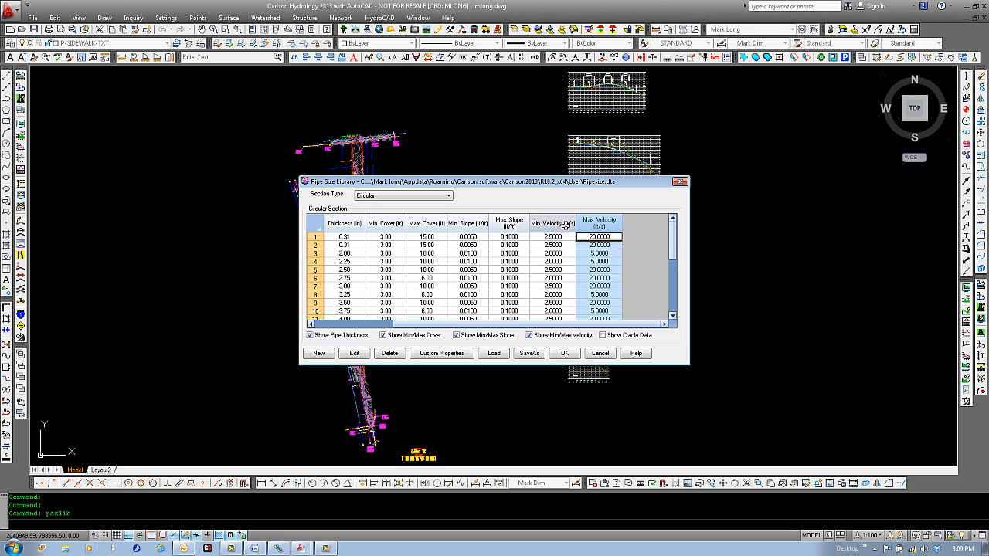
{"action": "left_click", "coordinate": [566, 224]}
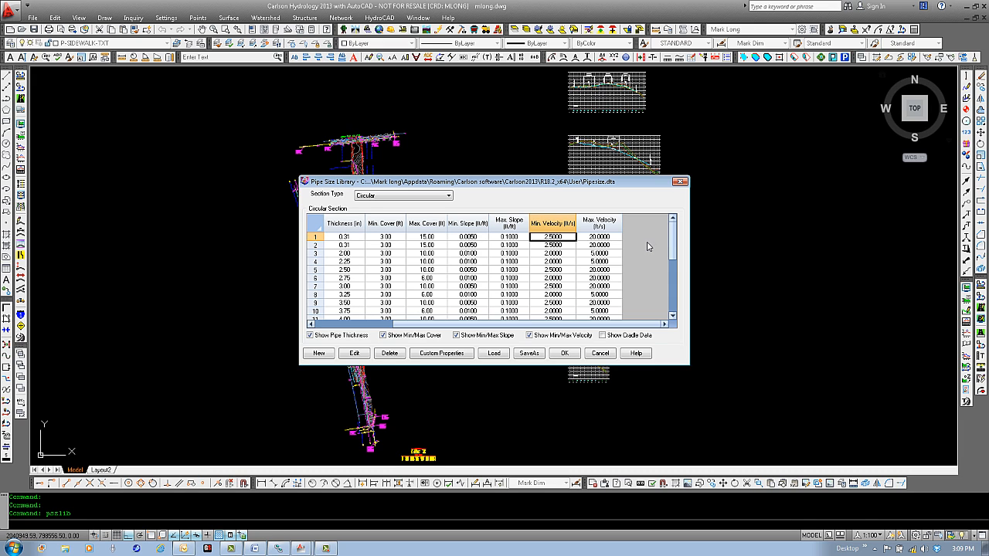
{"action": "left_click", "coordinate": [609, 225]}
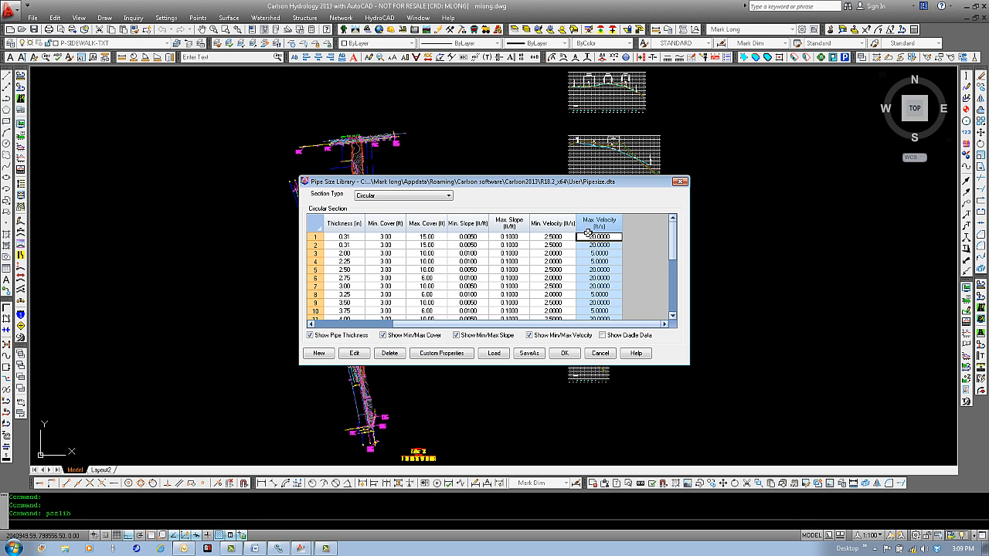
{"action": "left_click_drag", "start_coordinate": [415, 329], "coordinate": [371, 330]}
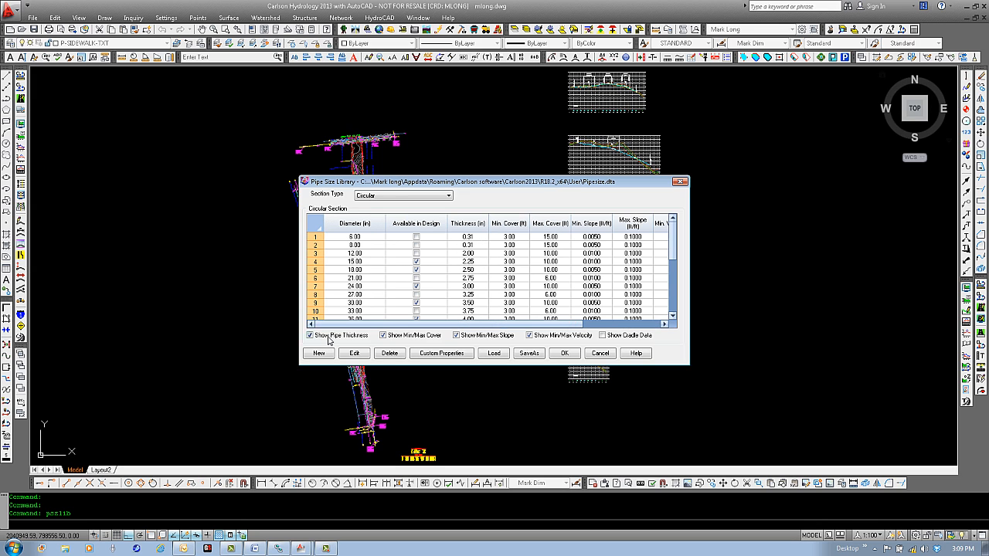
- Check the custom properties and preview C-76 - RCP III - Wall B 12-36 Wall C 42-108.psz from D:\Standard files\Hydrology without loading it
{"action": "left_click", "coordinate": [434, 354]}
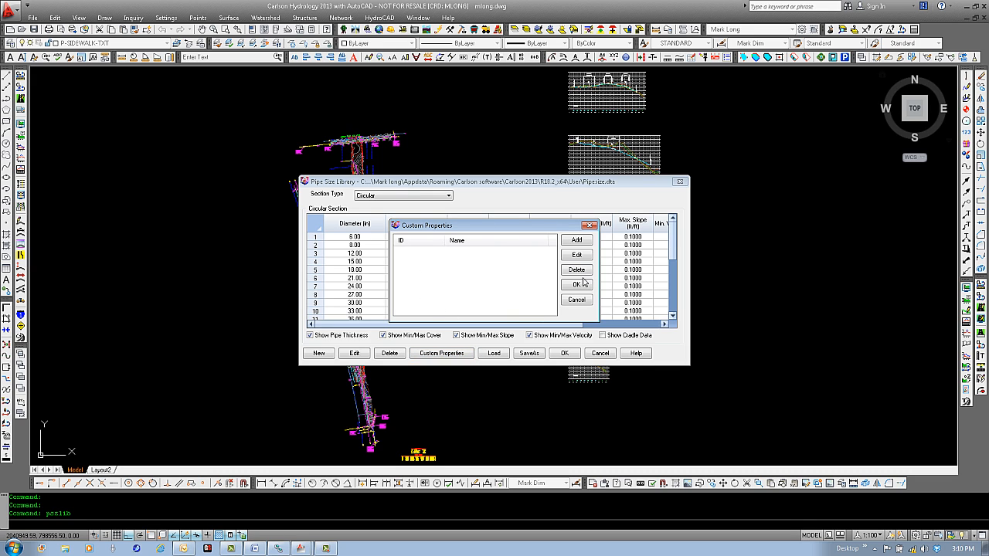
{"action": "left_click", "coordinate": [584, 300]}
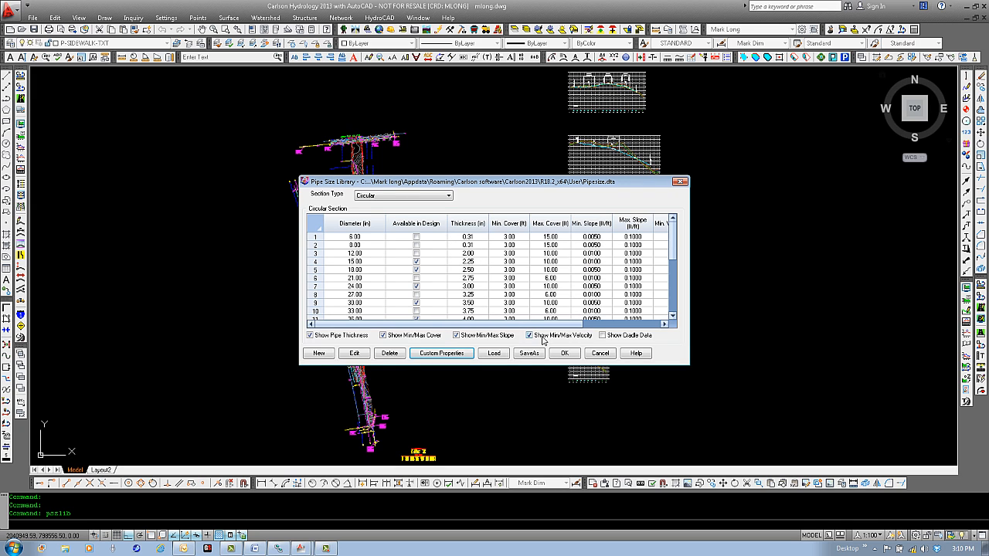
{"action": "left_click", "coordinate": [494, 356]}
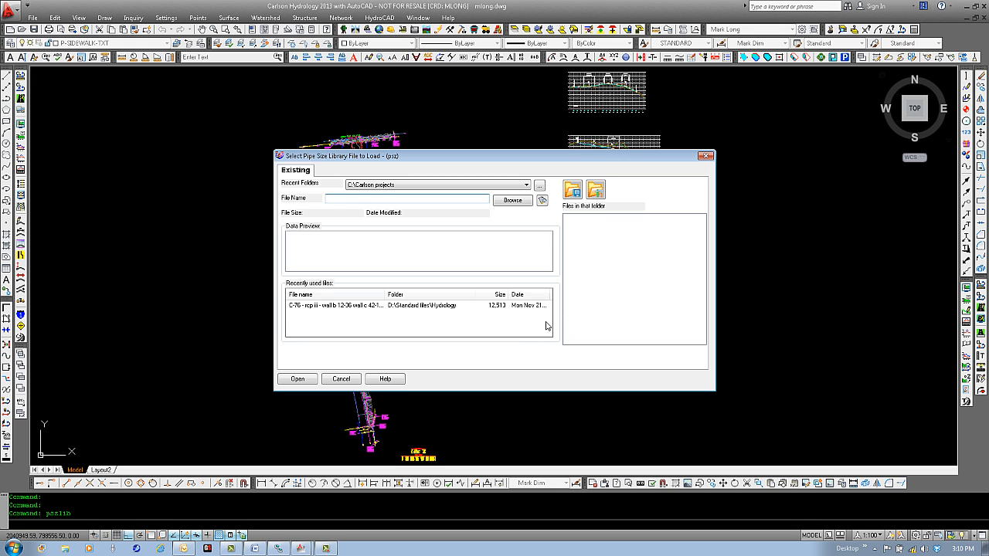
{"action": "left_click", "coordinate": [452, 186]}
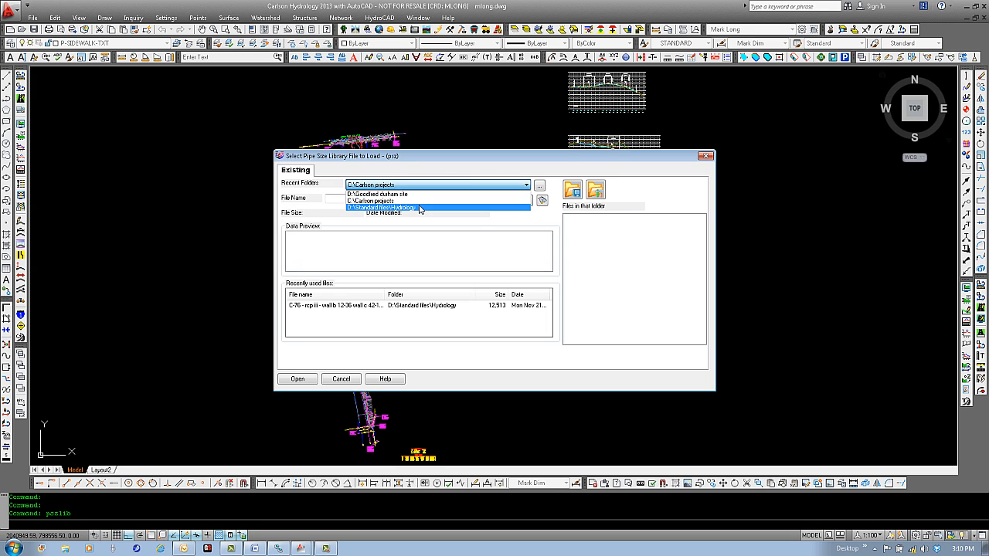
{"action": "left_click", "coordinate": [452, 209]}
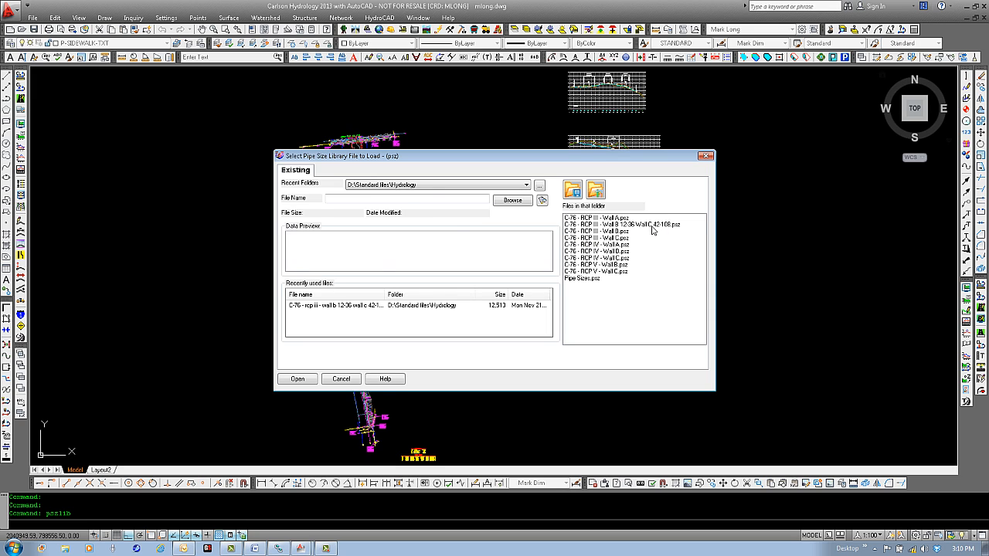
{"action": "left_click", "coordinate": [657, 225]}
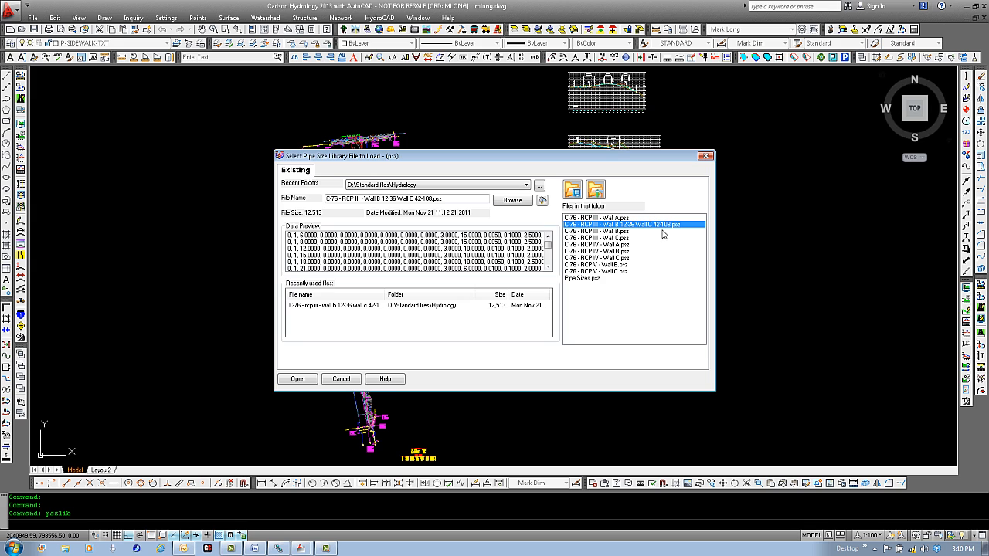
{"action": "left_click", "coordinate": [342, 379]}
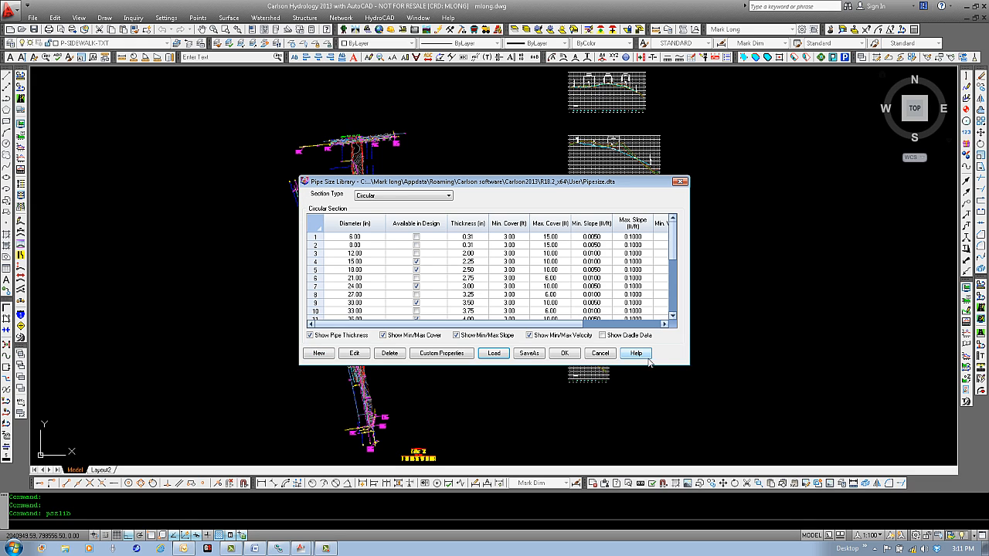
- Review the thickness column and section types, and make the 6, 8 and 12 in circular pipes available in design
{"action": "left_click", "coordinate": [469, 223]}
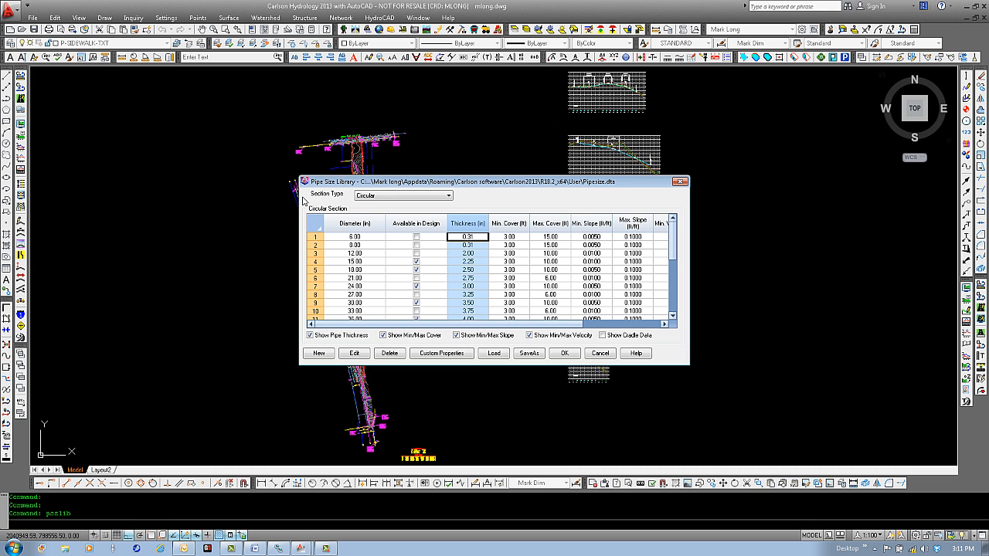
{"action": "left_click", "coordinate": [448, 196]}
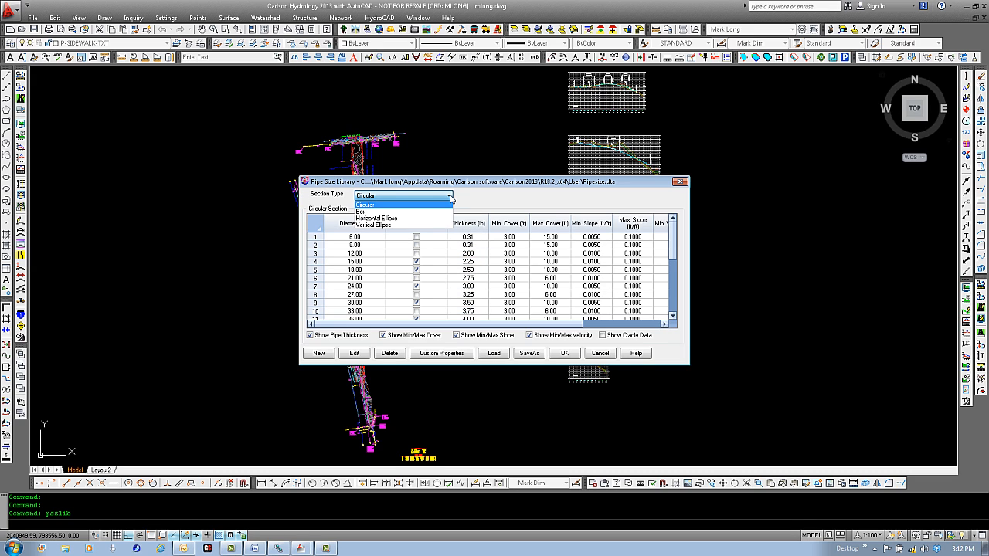
{"action": "left_click", "coordinate": [451, 199]}
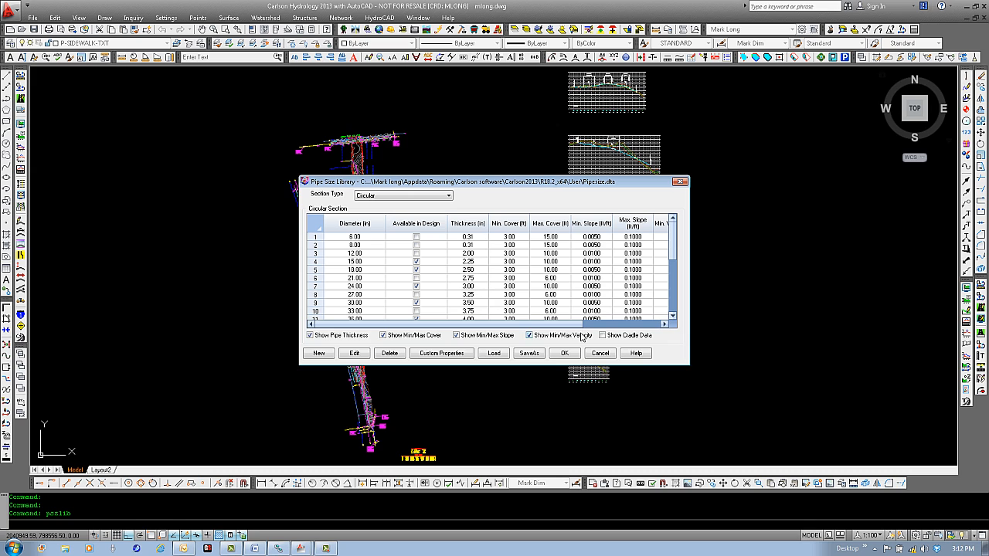
{"action": "left_click", "coordinate": [417, 237]}
{"action": "left_click", "coordinate": [417, 245]}
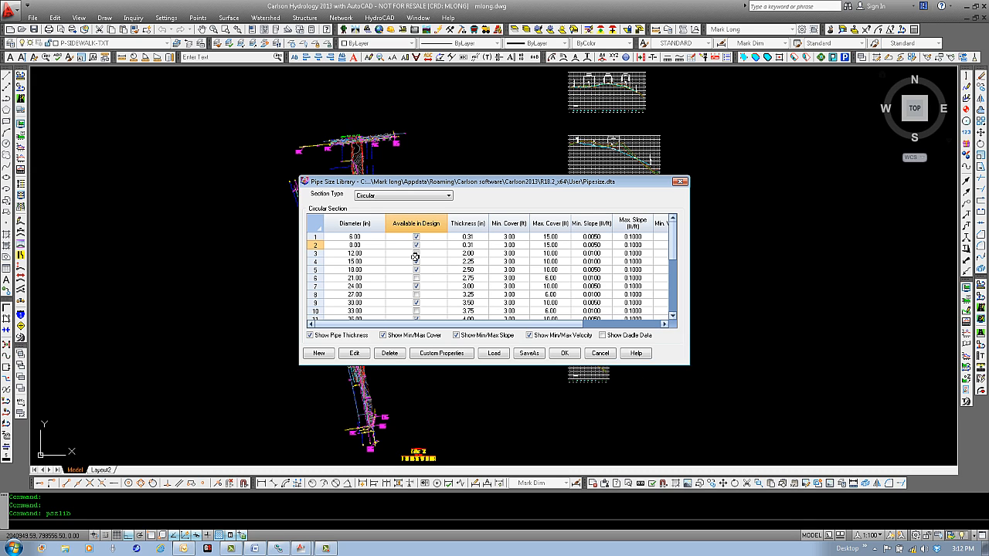
{"action": "left_click", "coordinate": [416, 253]}
- Add a circular pipe size with 16 in diameter and 0.25 in thickness, and toggle its Available in Design setting
{"action": "left_click", "coordinate": [319, 353]}
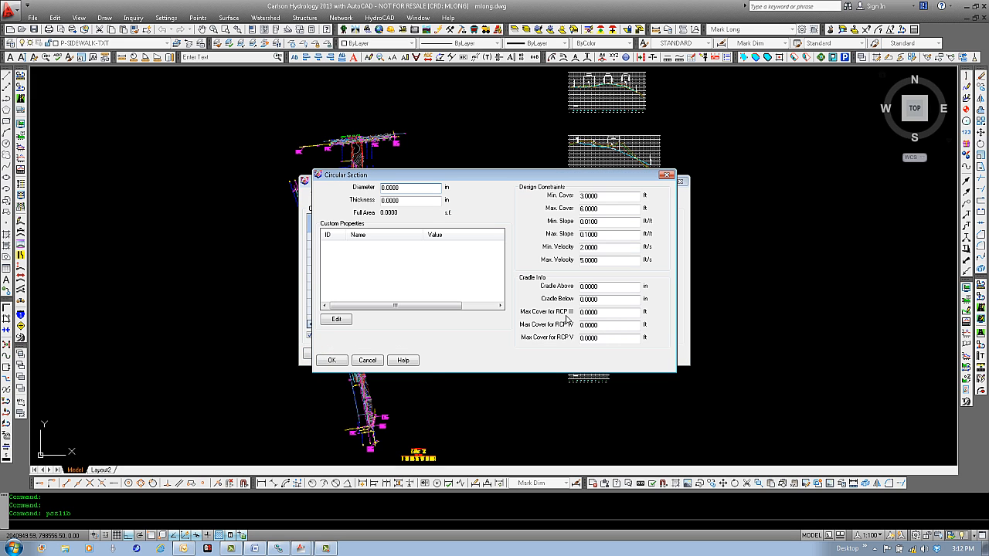
{"action": "double_click", "coordinate": [402, 187]}
{"action": "type", "text": "10"}
{"action": "double_click", "coordinate": [421, 202]}
{"action": "type", "text": ".25"}
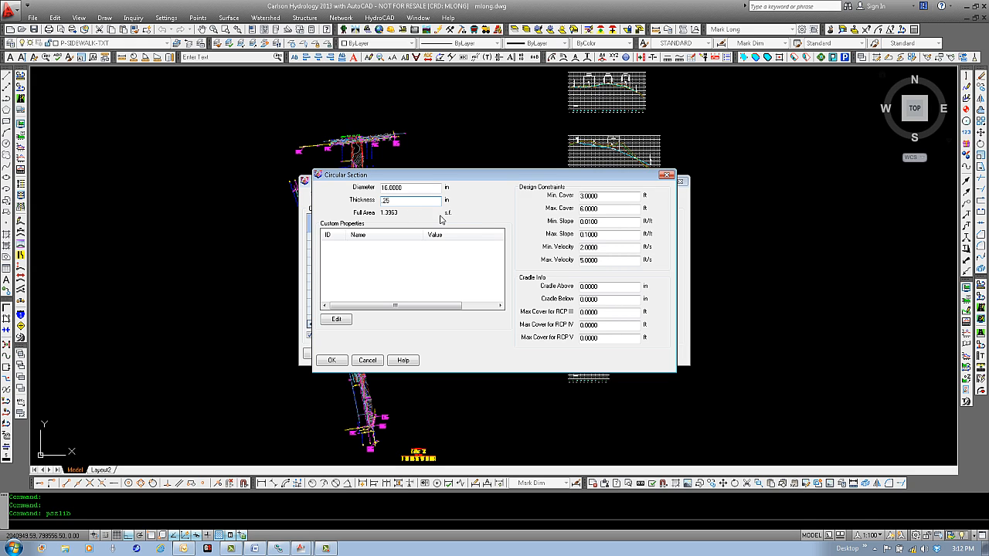
{"action": "left_click", "coordinate": [592, 195]}
{"action": "double_click", "coordinate": [592, 195]}
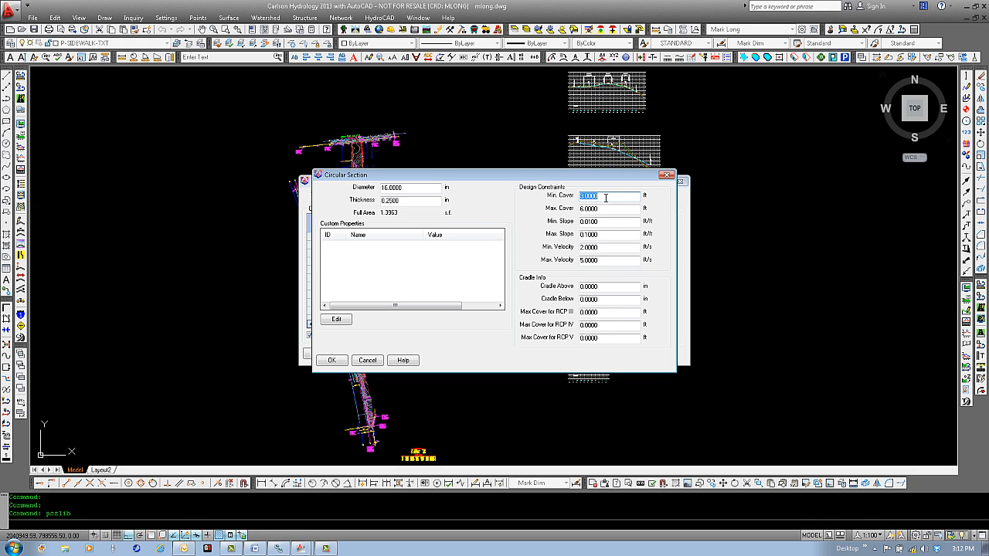
{"action": "left_click", "coordinate": [334, 361]}
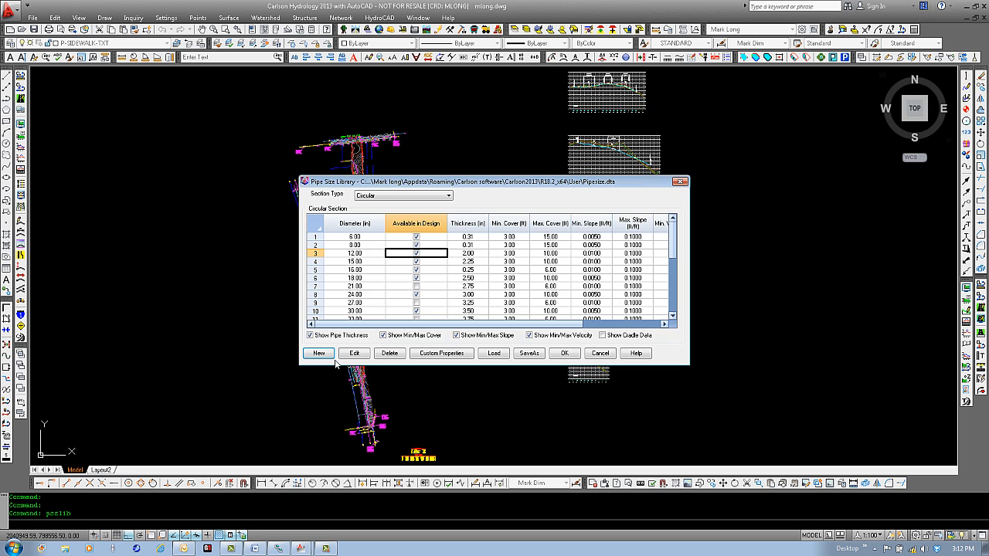
{"action": "left_click", "coordinate": [369, 271]}
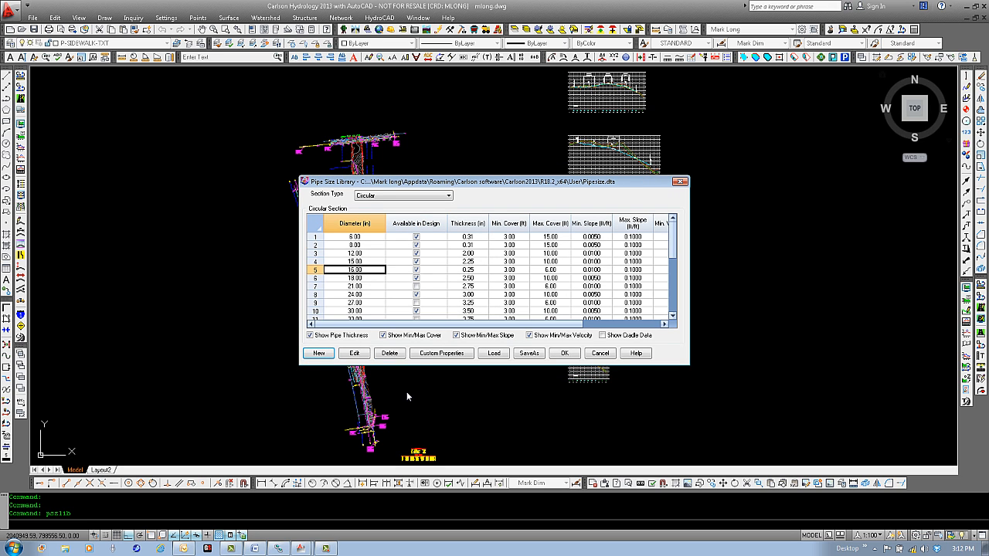
{"action": "left_click", "coordinate": [418, 270]}
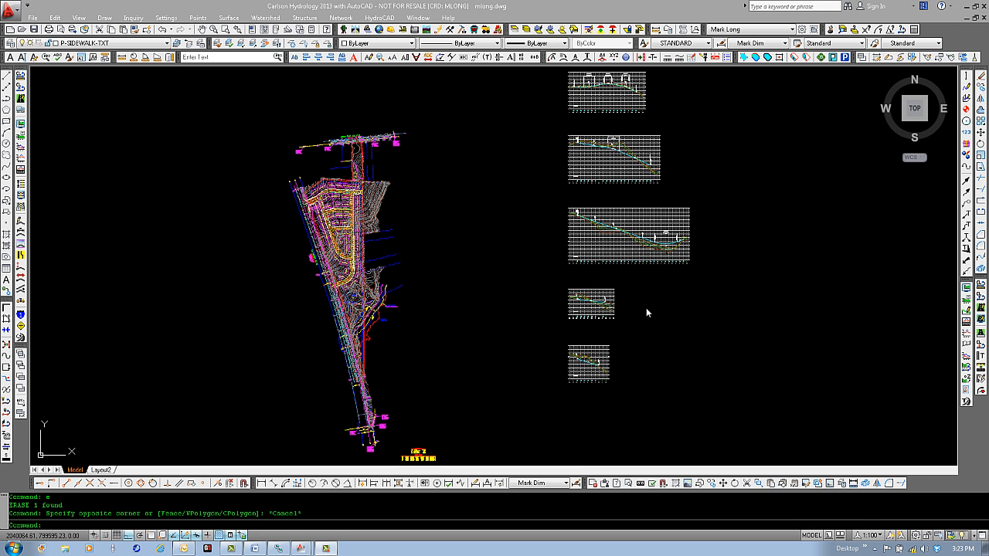
- Review the Pavement Manning's N Library and its new entry fields, and close it without adding a pavement type
{"action": "left_click", "coordinate": [341, 18]}
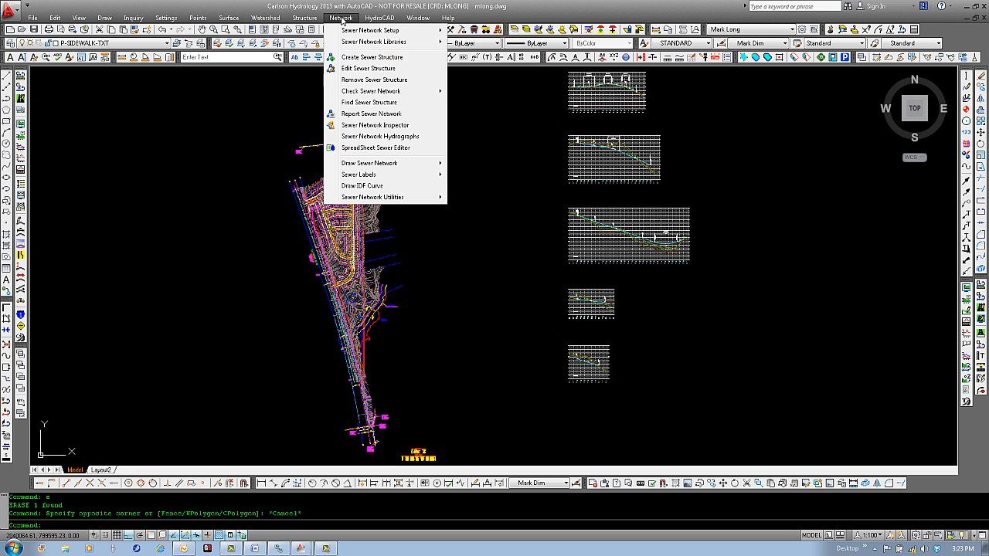
{"action": "mouse_move", "coordinate": [374, 42]}
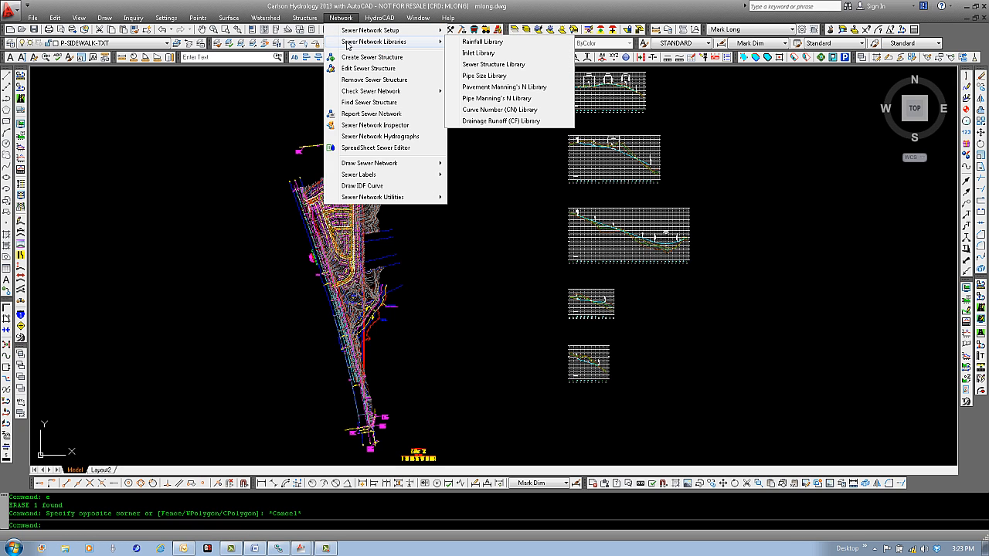
{"action": "left_click", "coordinate": [509, 87]}
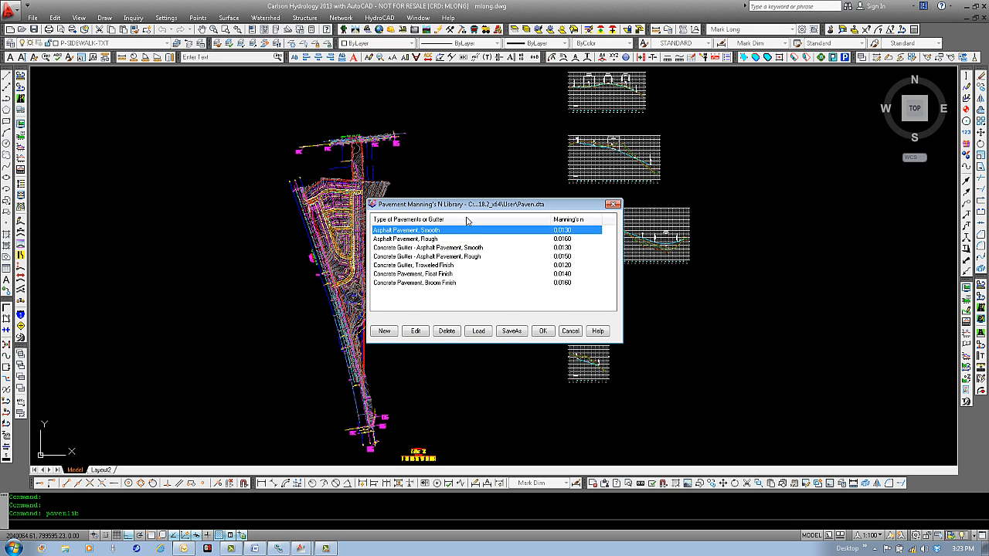
{"action": "left_click", "coordinate": [384, 331]}
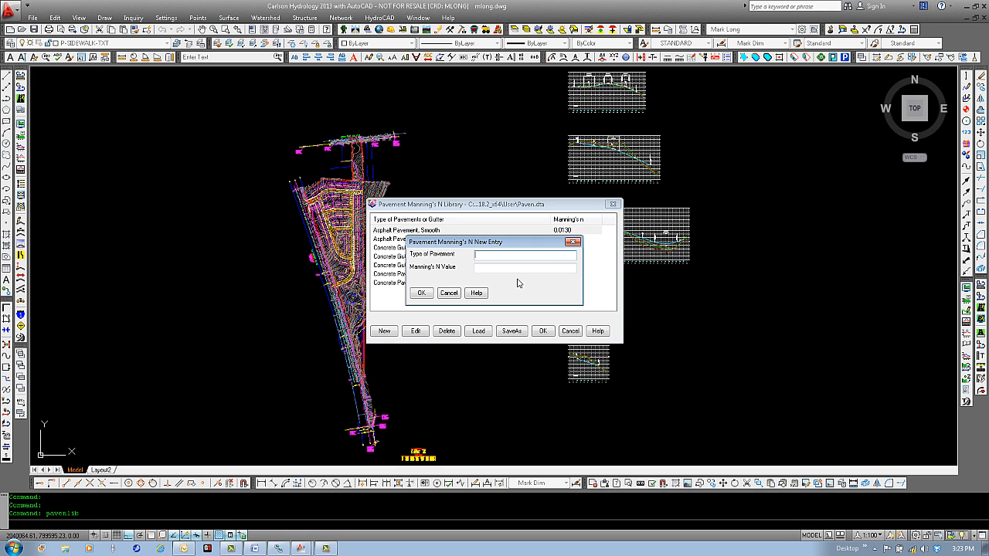
{"action": "left_click", "coordinate": [449, 293]}
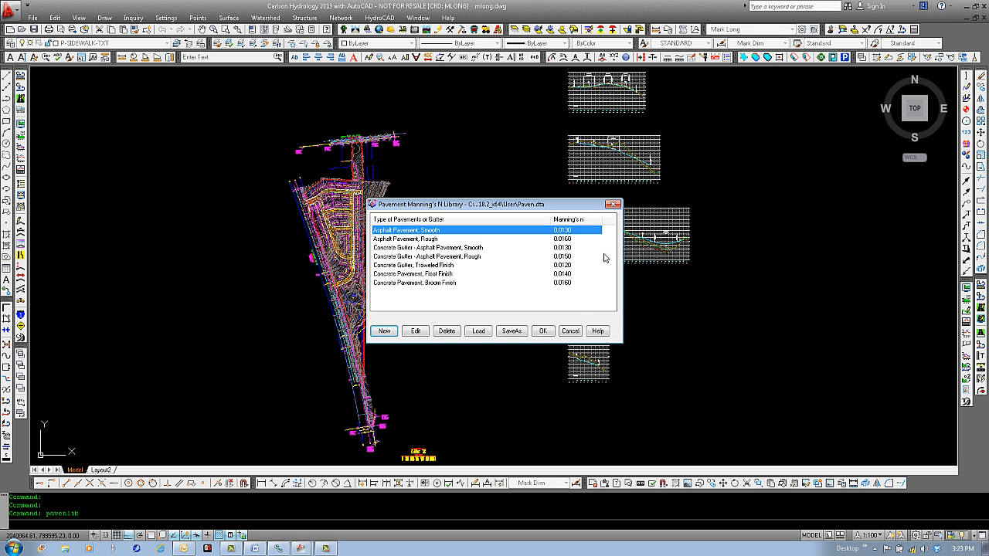
{"action": "left_click", "coordinate": [574, 331]}
- Review the Pipe Manning's N Library and the material types offered for a new pipe material, and close it without adding one
{"action": "left_click", "coordinate": [342, 18]}
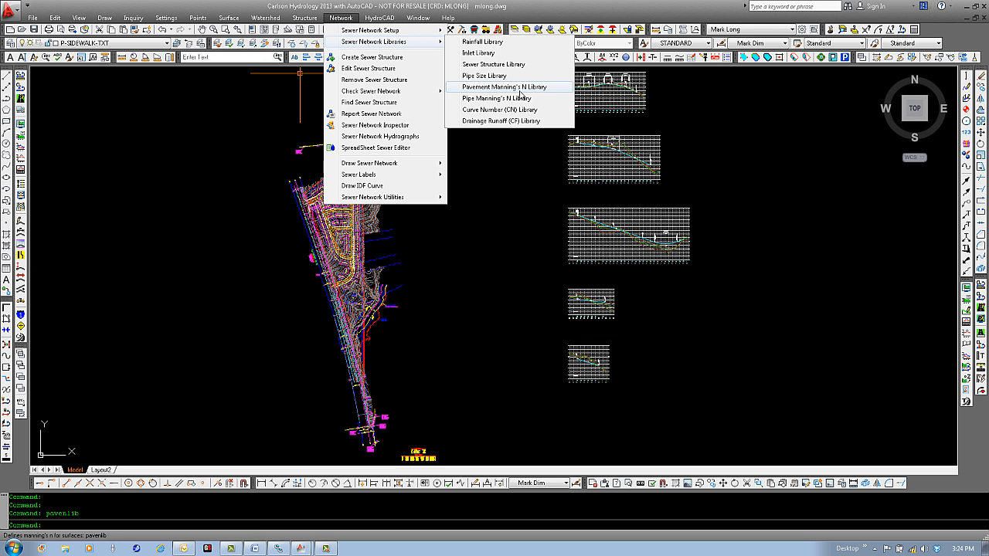
{"action": "left_click", "coordinate": [521, 102]}
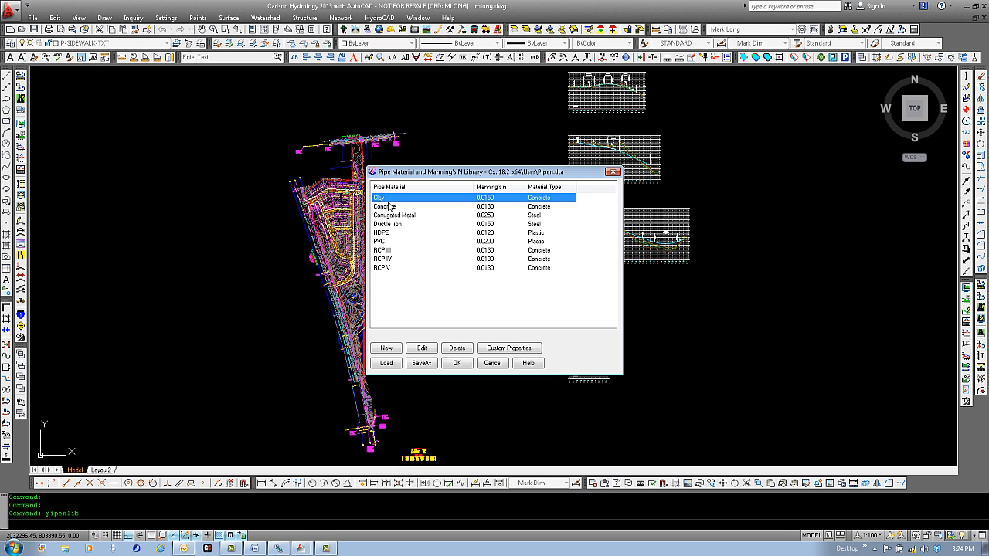
{"action": "left_click", "coordinate": [391, 348]}
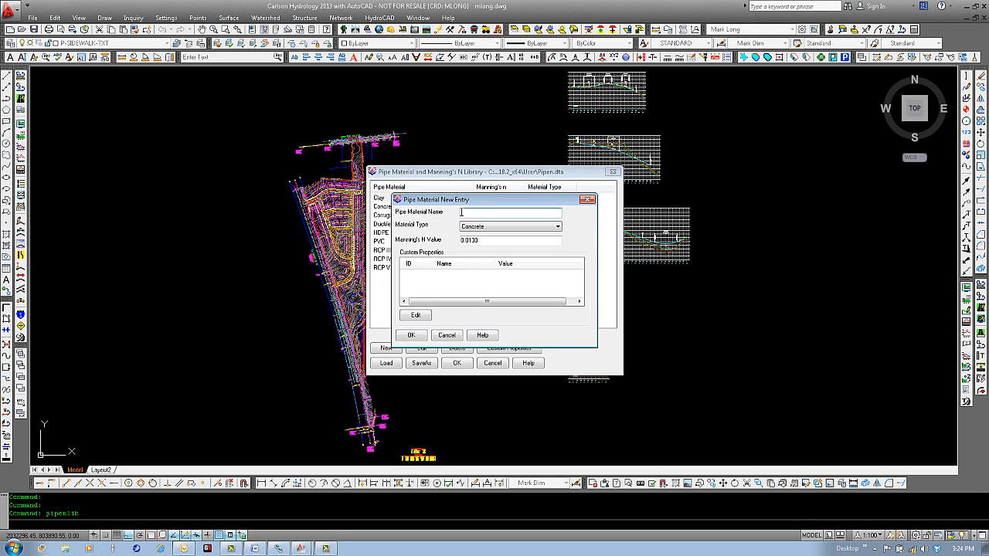
{"action": "left_click", "coordinate": [515, 229]}
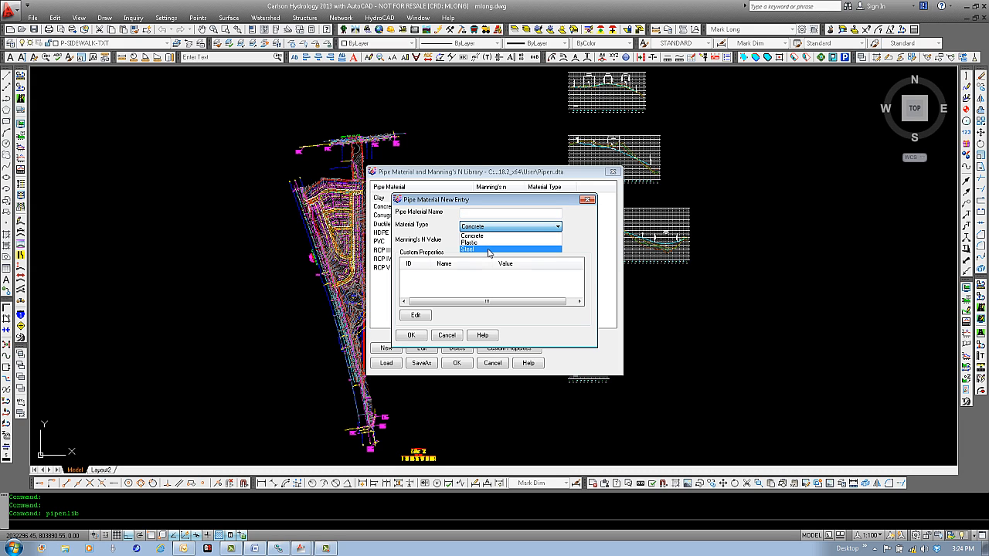
{"action": "left_click", "coordinate": [453, 337]}
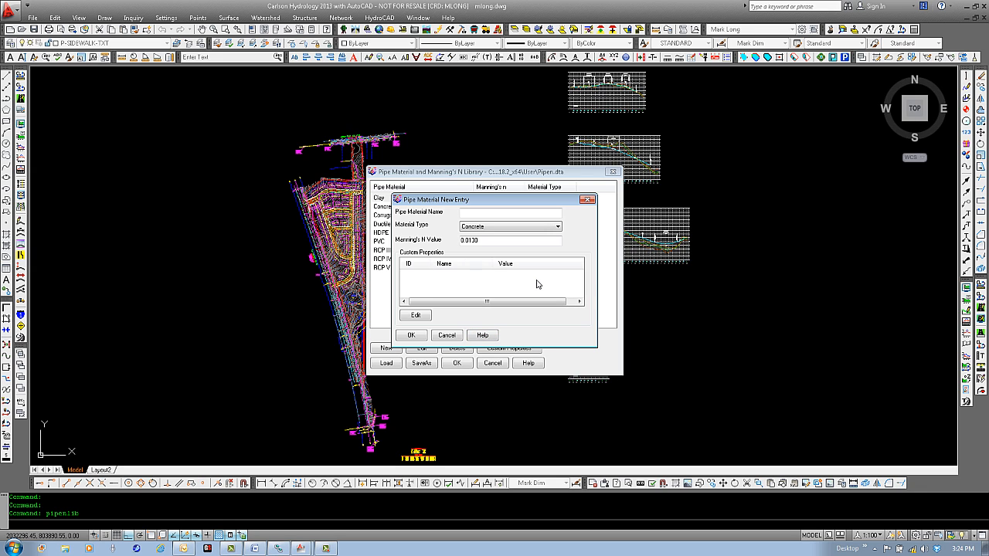
{"action": "left_click", "coordinate": [448, 336]}
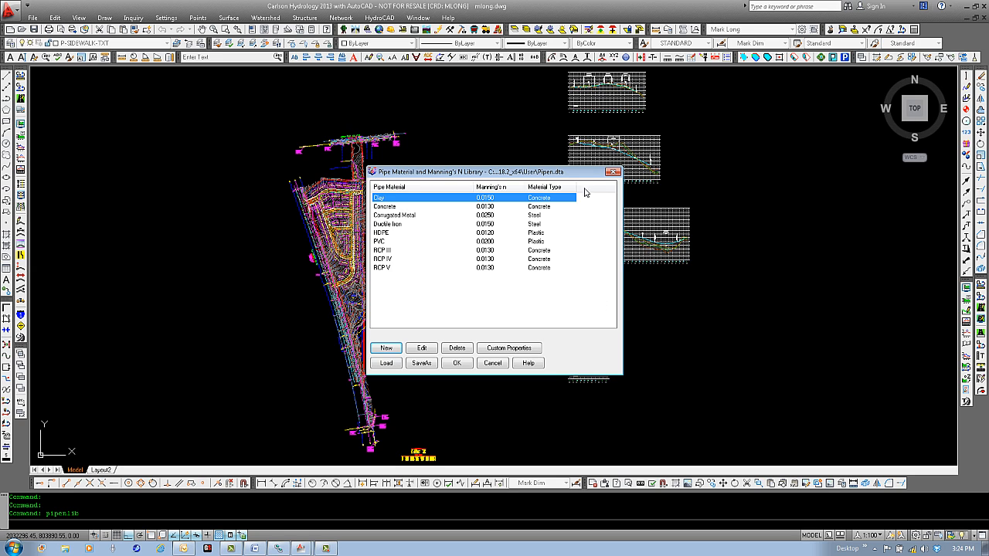
{"action": "left_click", "coordinate": [497, 367]}
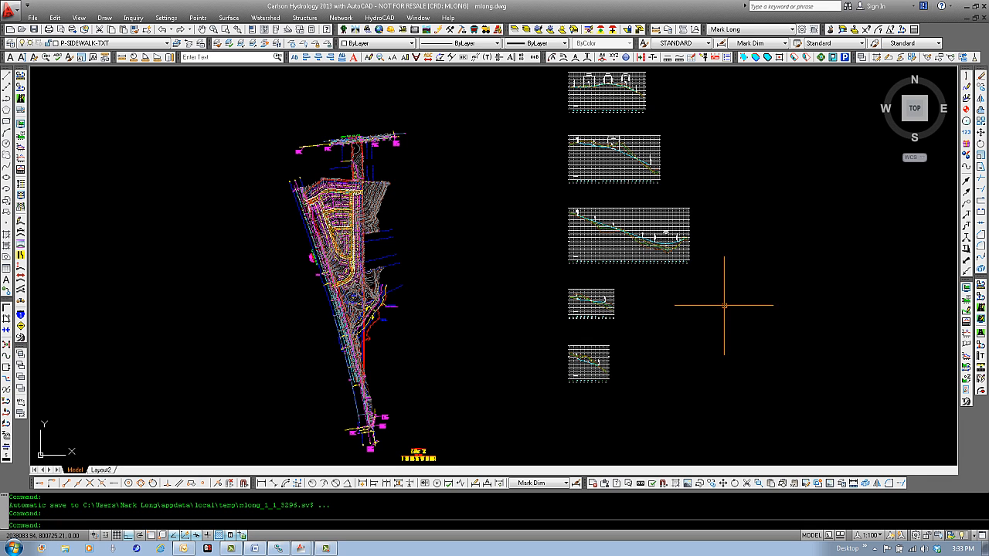
- Open the Curve Number (CN) Library and examine the open space and paved lots cover descriptions with their soil group values
{"action": "left_click", "coordinate": [341, 19]}
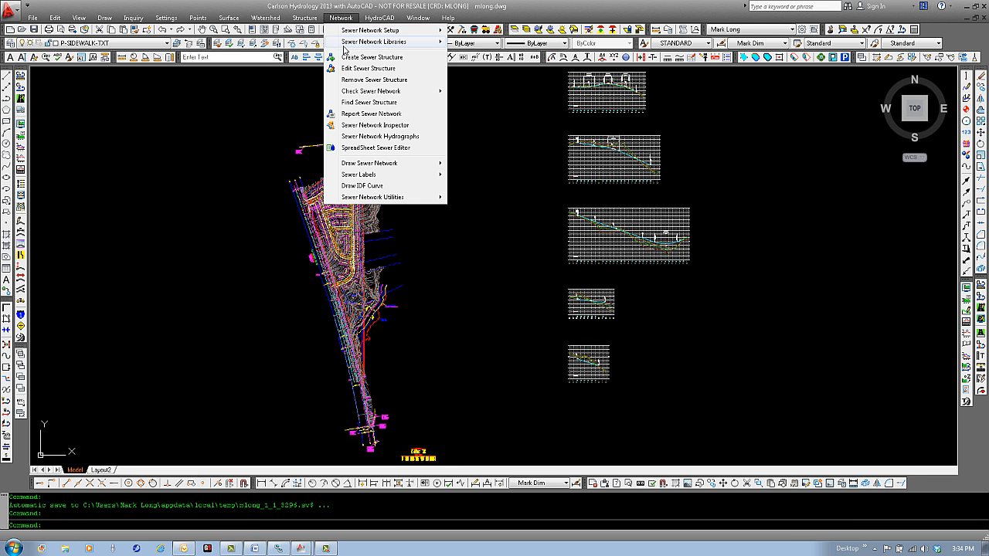
{"action": "mouse_move", "coordinate": [347, 43]}
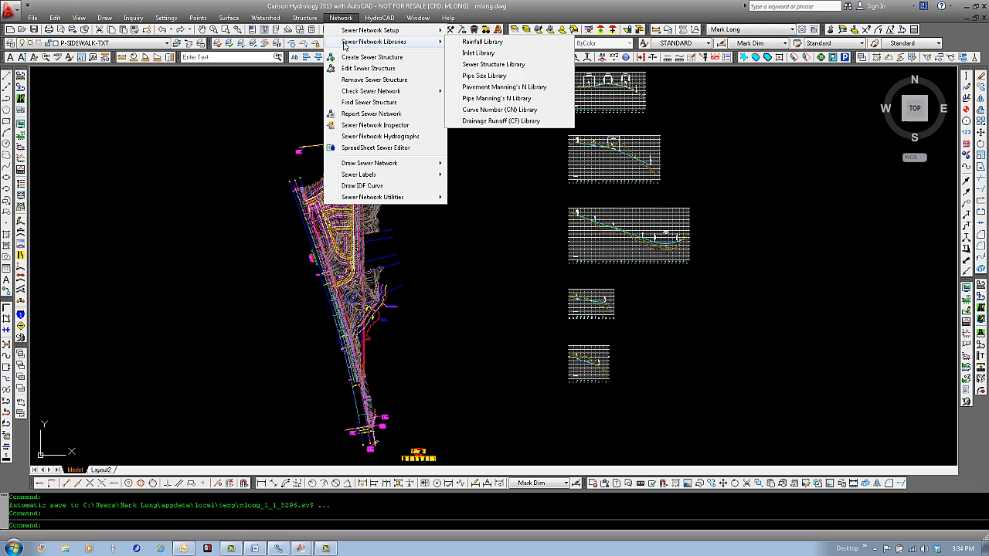
{"action": "left_click", "coordinate": [503, 110]}
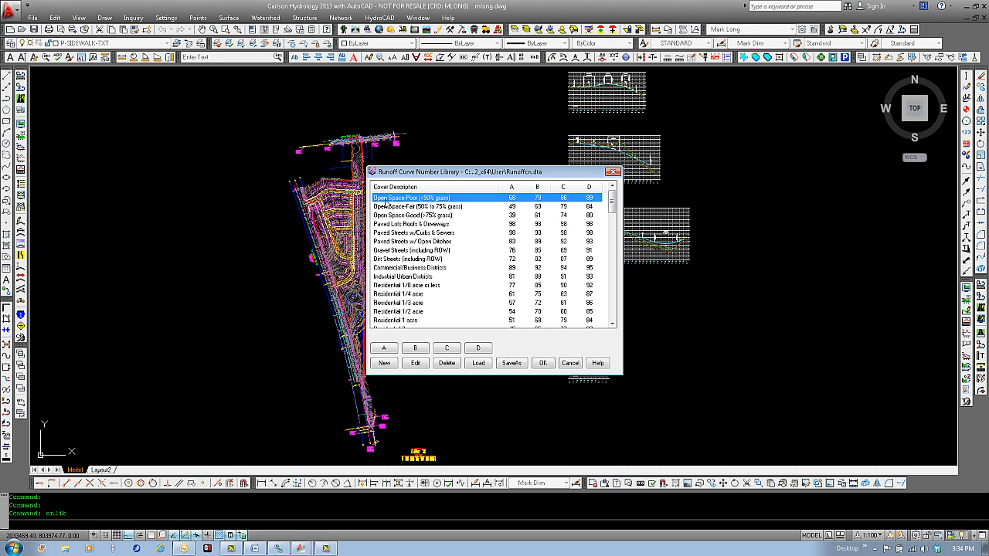
{"action": "left_click", "coordinate": [390, 207]}
{"action": "left_click", "coordinate": [393, 216]}
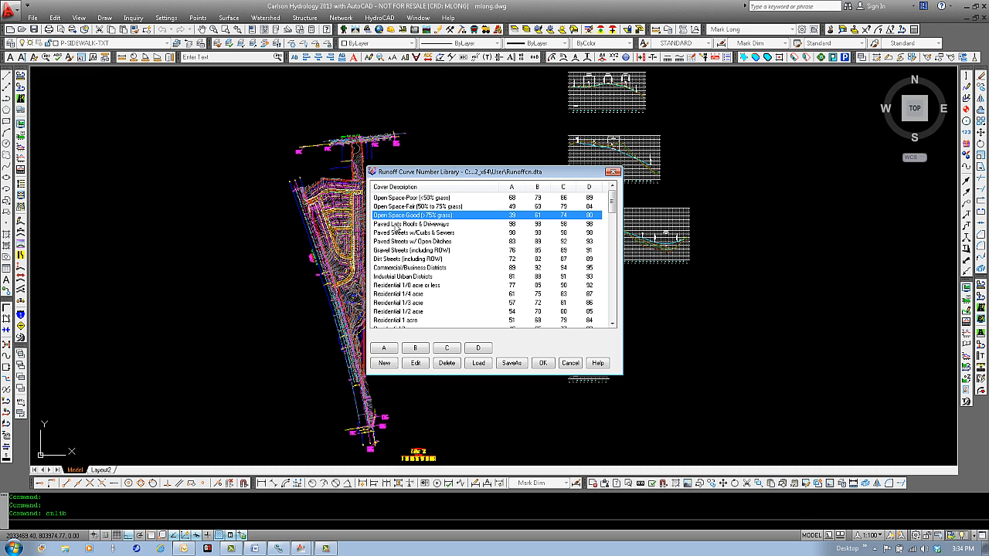
{"action": "left_click", "coordinate": [397, 225]}
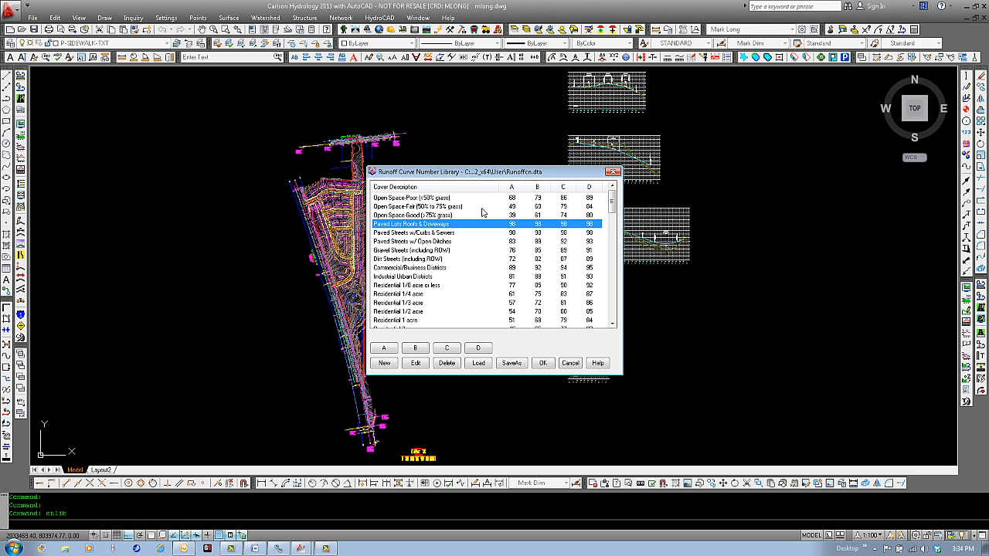
- Inspect the Open Space-Poor (<50% grass) curve number entry and the blank new entry form, and close the library without changes
{"action": "double_click", "coordinate": [424, 199]}
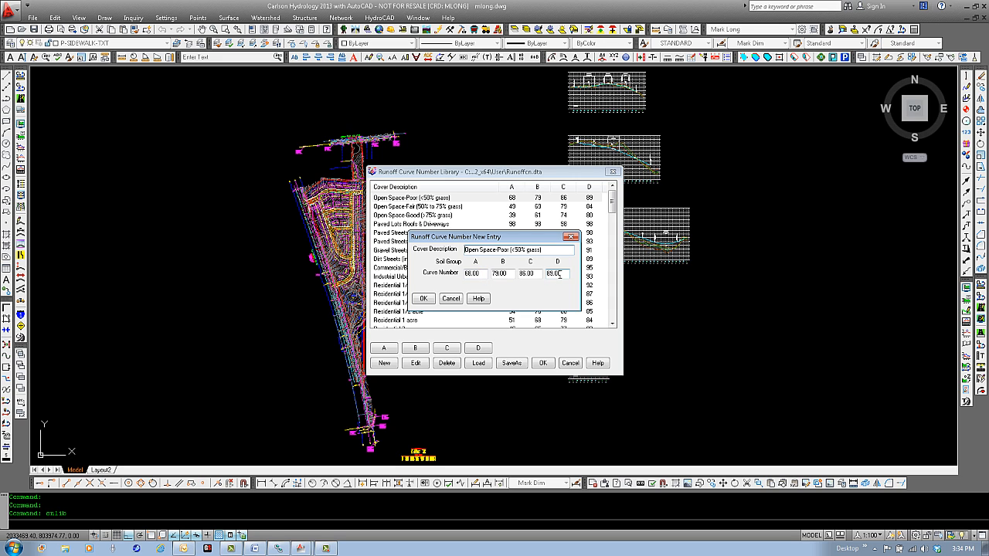
{"action": "left_click", "coordinate": [451, 299]}
{"action": "left_click", "coordinate": [385, 364]}
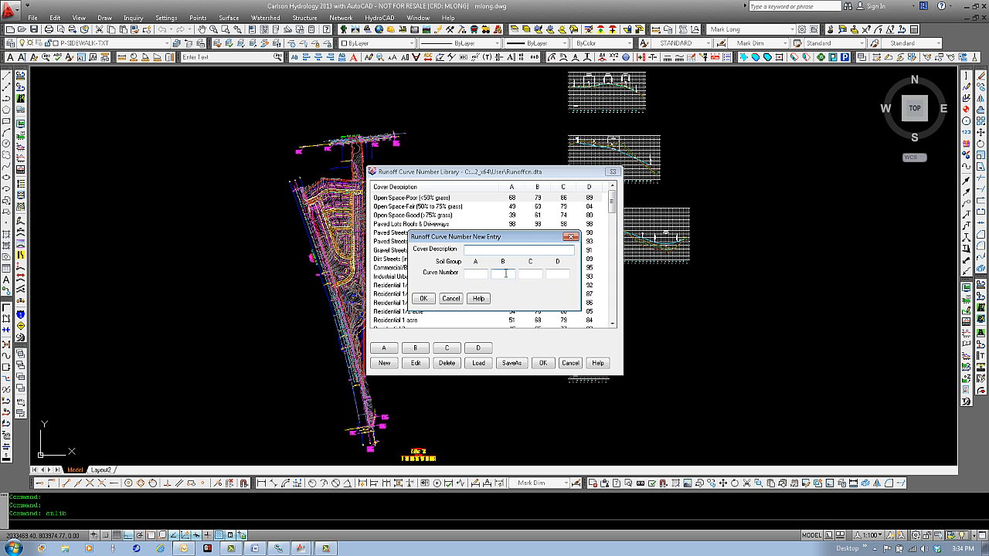
{"action": "left_click", "coordinate": [450, 299]}
{"action": "key", "text": "Escape"}
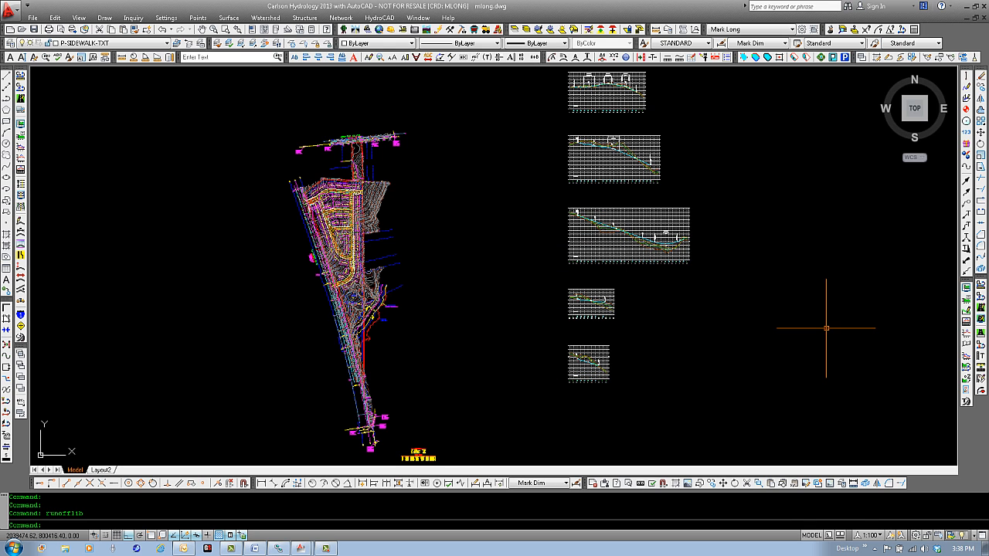
- Review the Drainage Runoff (CF) Library and its new entry fields without adding a drainage area type
{"action": "left_click", "coordinate": [340, 18]}
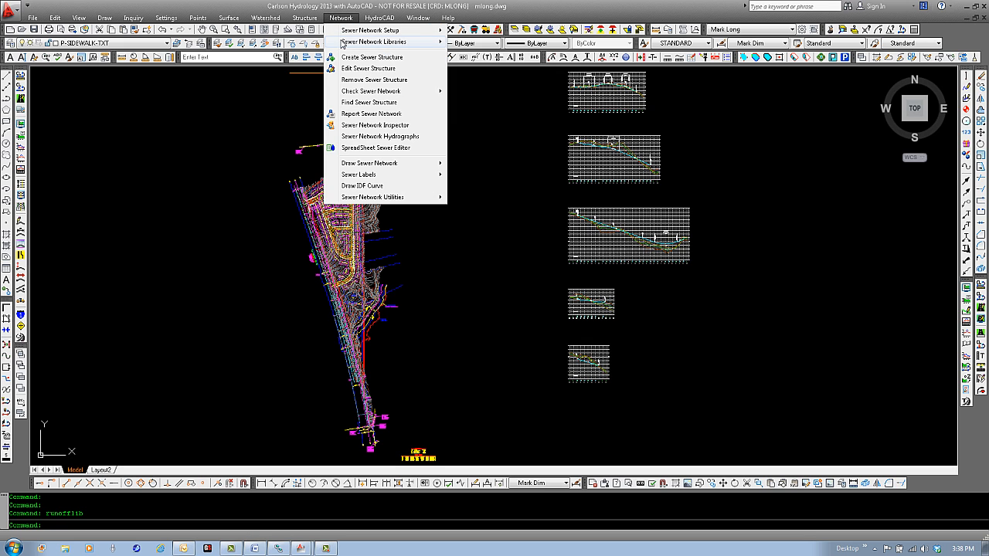
{"action": "mouse_move", "coordinate": [343, 43]}
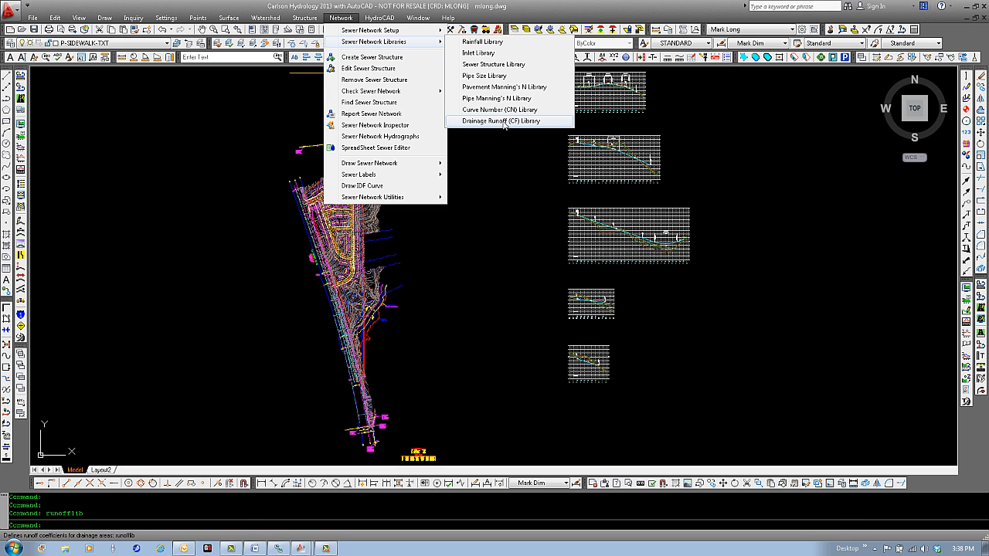
{"action": "left_click", "coordinate": [504, 122]}
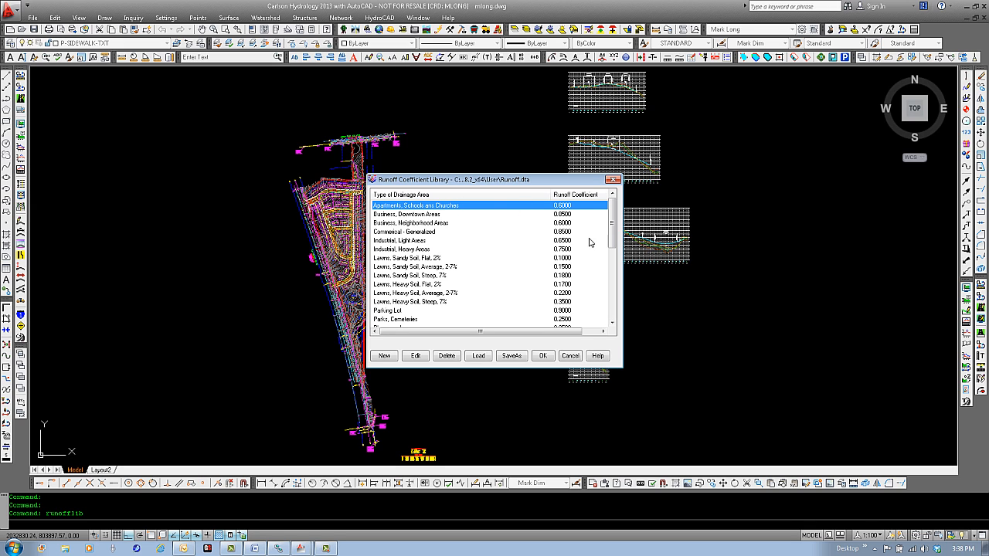
{"action": "mouse_move", "coordinate": [613, 232]}
{"action": "left_mouse_down"}
{"action": "mouse_move", "coordinate": [619, 306]}
{"action": "mouse_move", "coordinate": [620, 226]}
{"action": "left_mouse_up"}
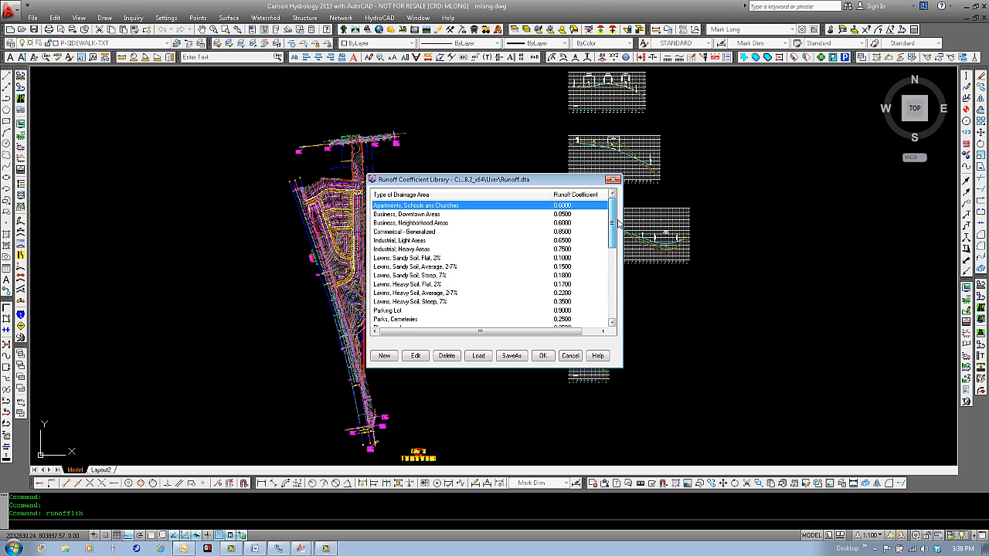
{"action": "left_click", "coordinate": [385, 357]}
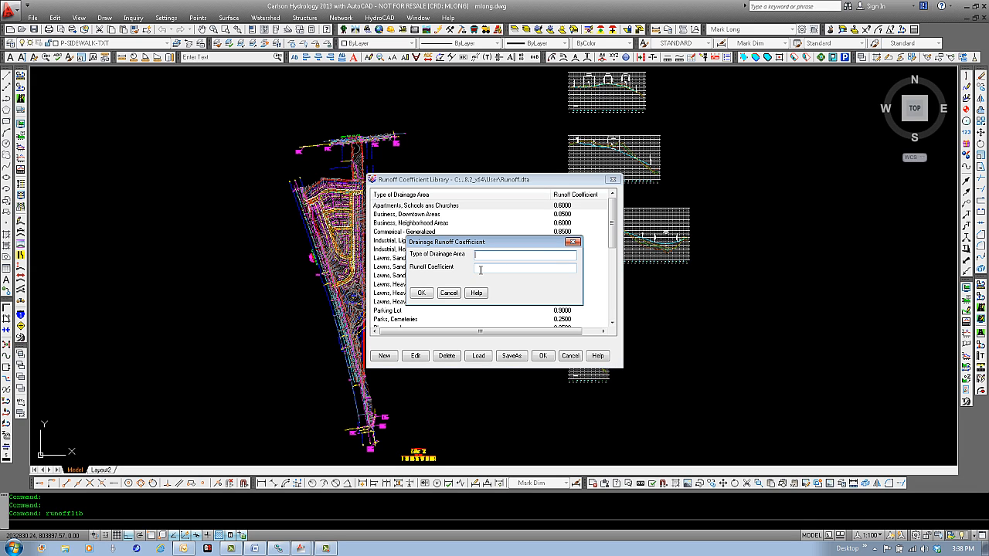
{"action": "left_click", "coordinate": [450, 293]}
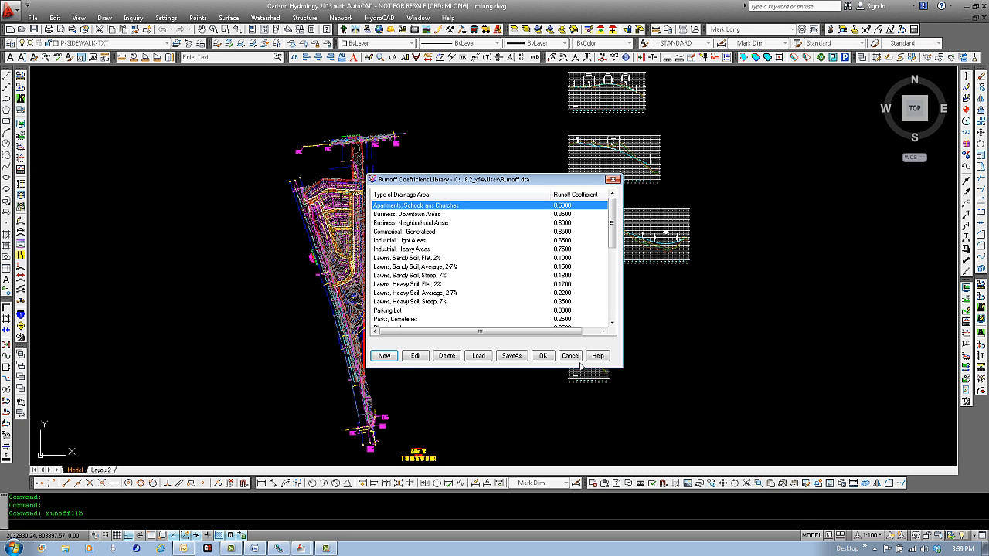